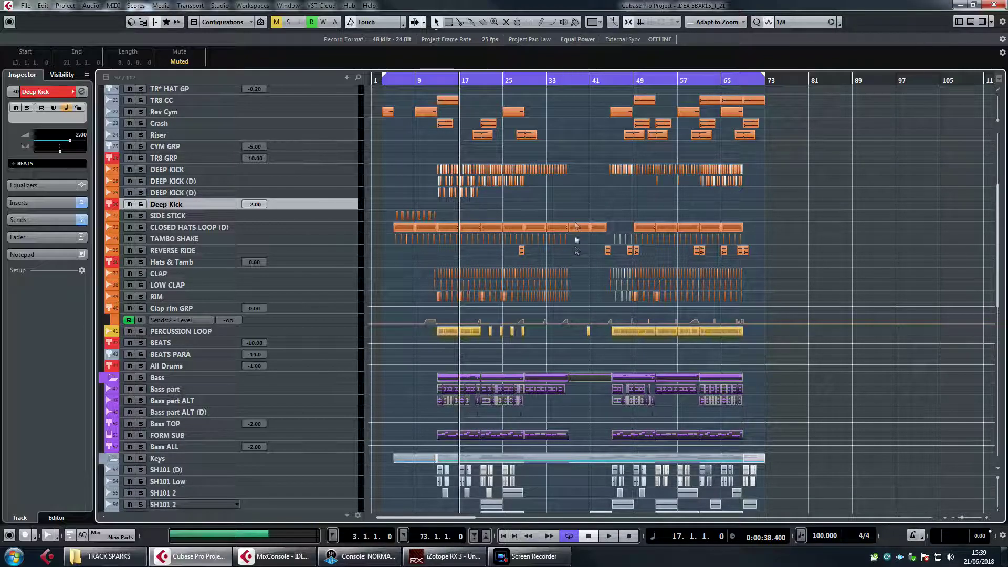
Look through the whole arrangement, from the drum tracks through bass, keys, vocals and ukulele to the FX channels.
{"action": "scroll", "coordinate": [729, 263], "scroll_direction": "up", "scroll_amount": 5}
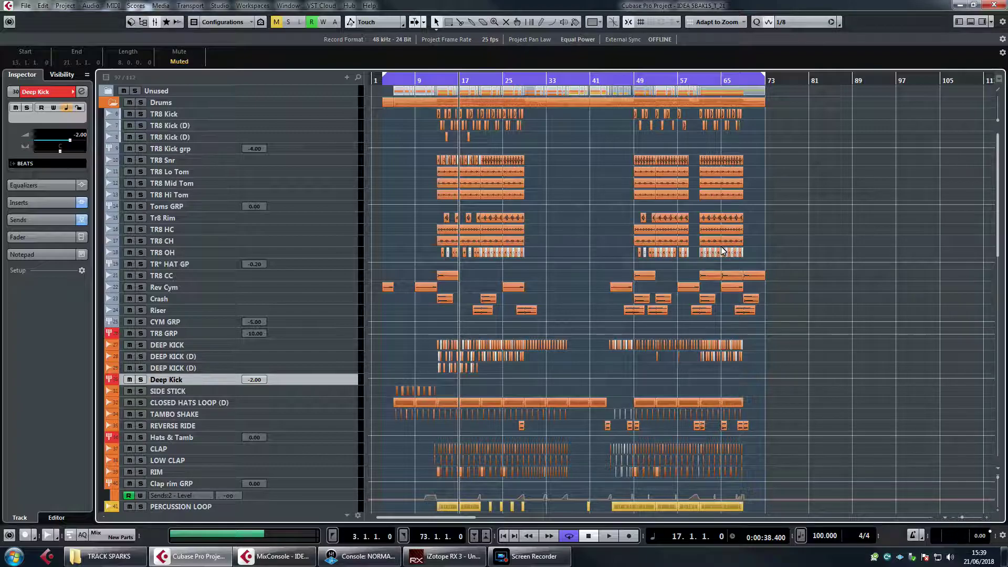
{"action": "scroll", "coordinate": [717, 225], "scroll_direction": "down", "scroll_amount": 10}
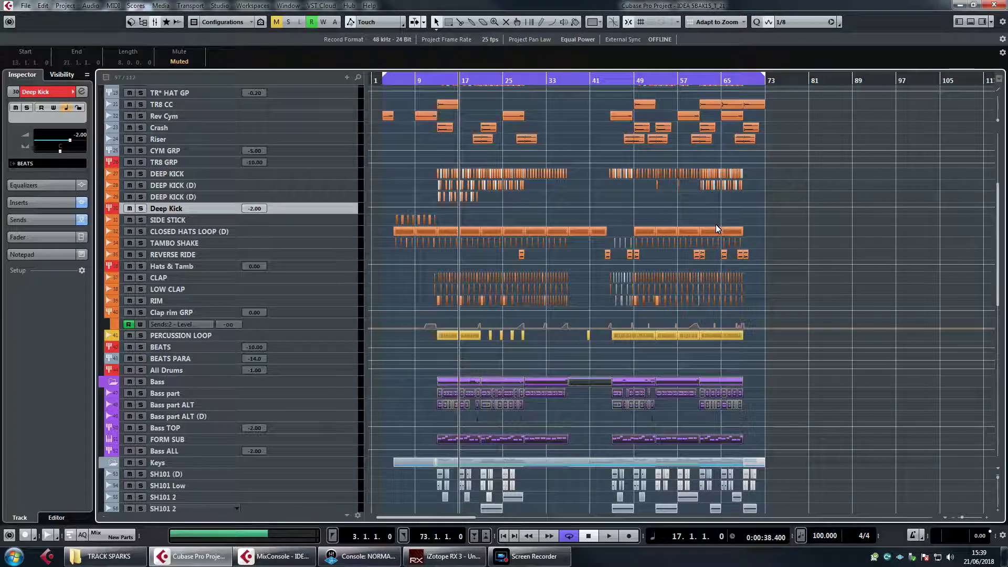
{"action": "scroll", "coordinate": [717, 225], "scroll_direction": "down", "scroll_amount": 10}
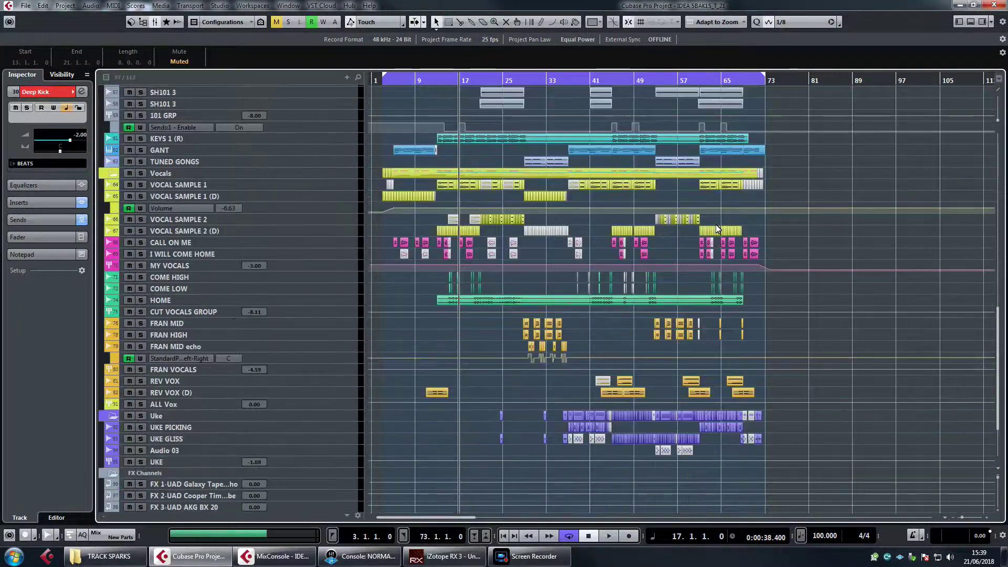
{"action": "scroll", "coordinate": [716, 227], "scroll_direction": "up", "scroll_amount": 12}
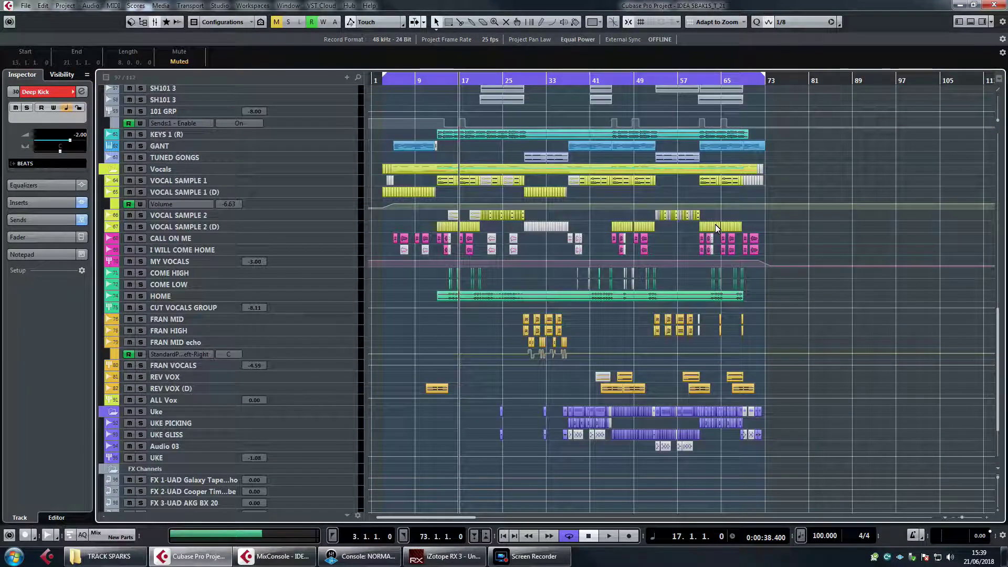
{"action": "scroll", "coordinate": [715, 224], "scroll_direction": "up", "scroll_amount": 8}
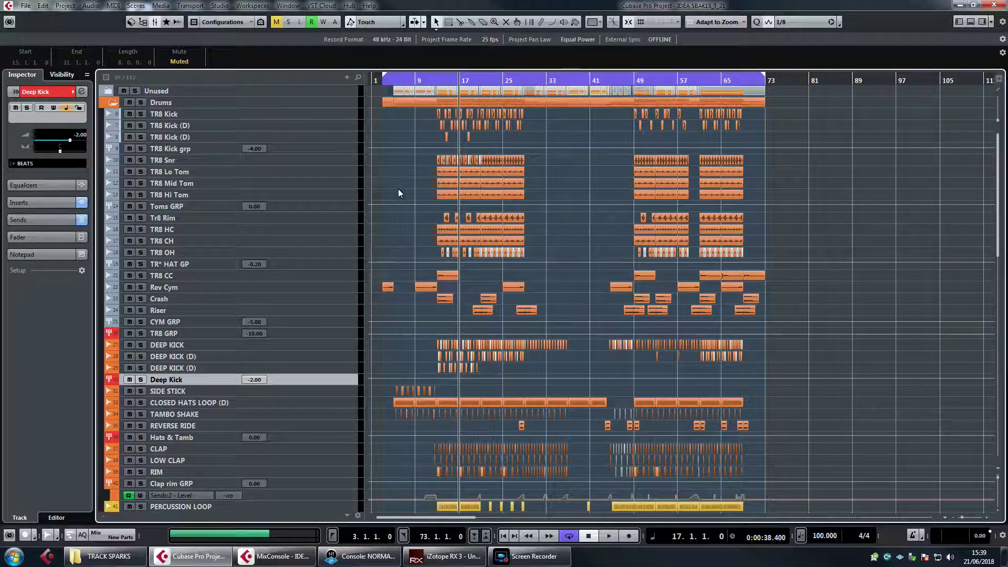
{"action": "scroll", "coordinate": [398, 188], "scroll_direction": "down", "scroll_amount": 3}
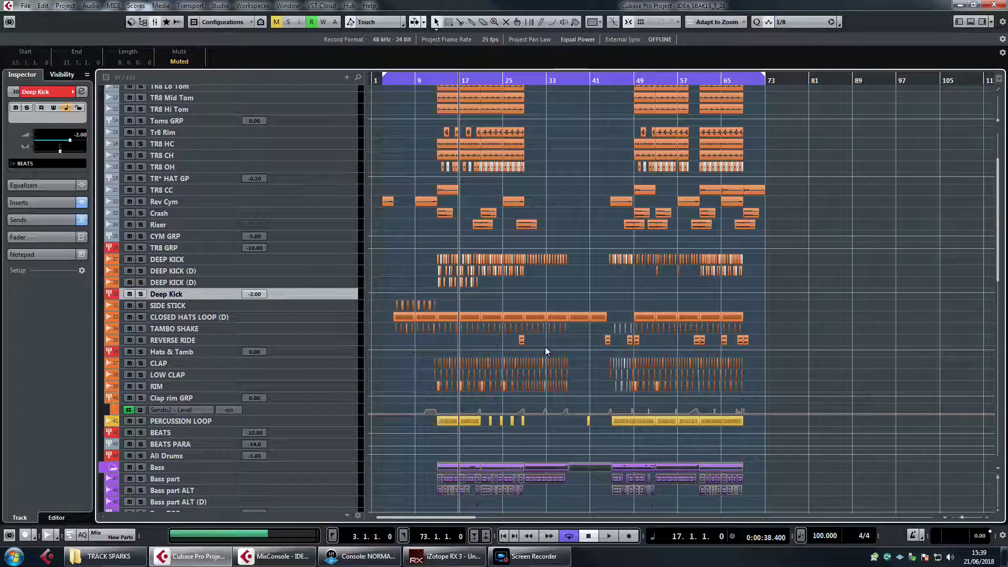
{"action": "scroll", "coordinate": [759, 335], "scroll_direction": "down", "scroll_amount": 3}
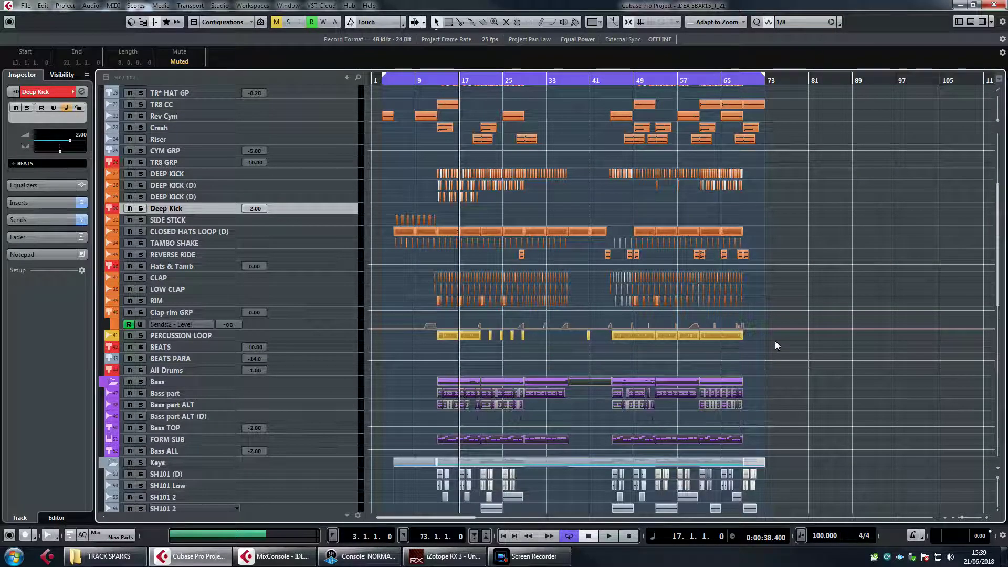
{"action": "scroll", "coordinate": [776, 343], "scroll_direction": "down", "scroll_amount": 6}
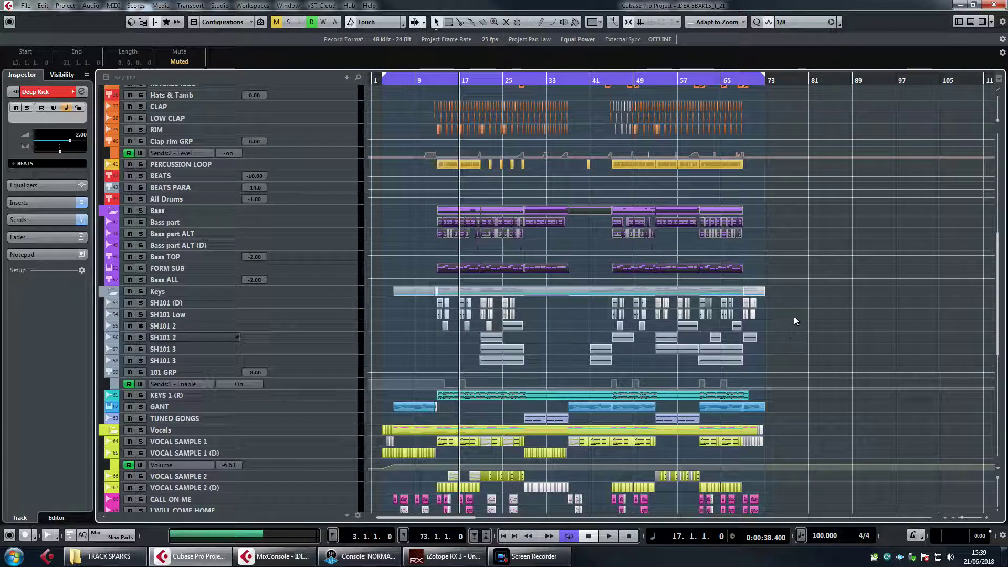
{"action": "scroll", "coordinate": [798, 319], "scroll_direction": "down", "scroll_amount": 8}
{"action": "scroll", "coordinate": [802, 321], "scroll_direction": "up", "scroll_amount": 6}
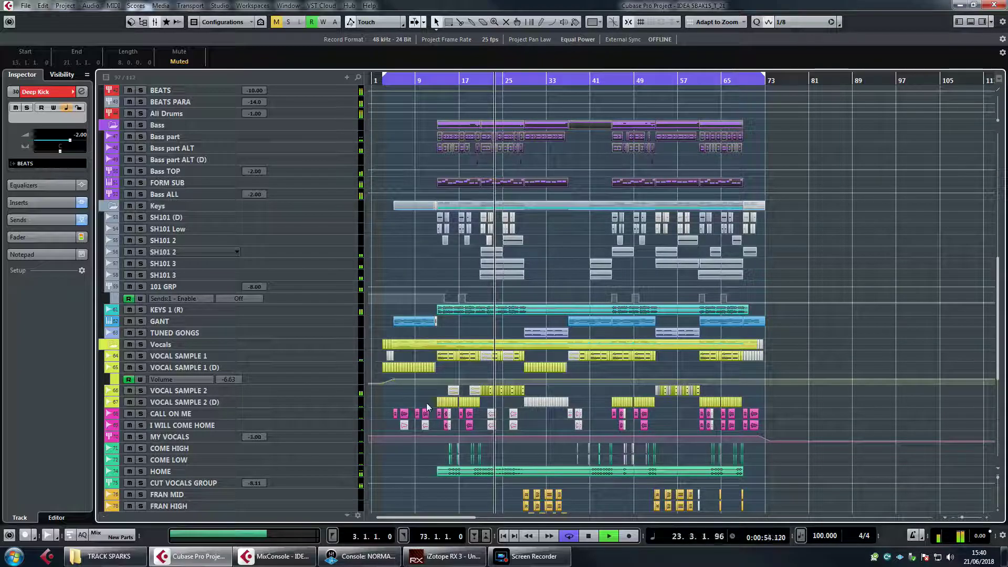
Stop playback, place the playhead at bar 61 and play the arrangement from there.
{"action": "key", "text": "space"}
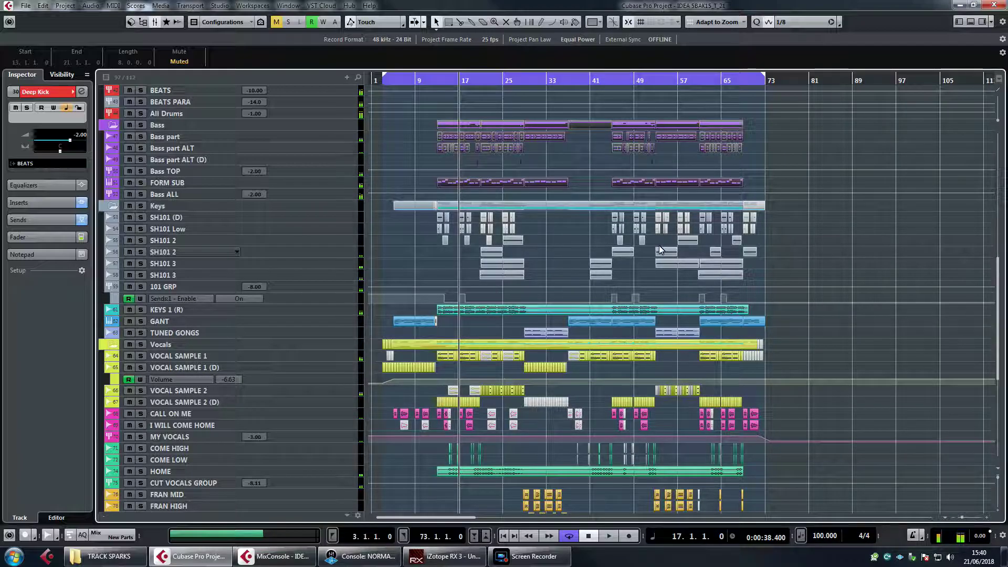
{"action": "scroll", "coordinate": [656, 236], "scroll_direction": "right", "scroll_amount": 2}
{"action": "left_click", "coordinate": [635, 81]}
{"action": "key", "text": "h"}
{"action": "key", "text": "h"}
{"action": "key", "text": "h"}
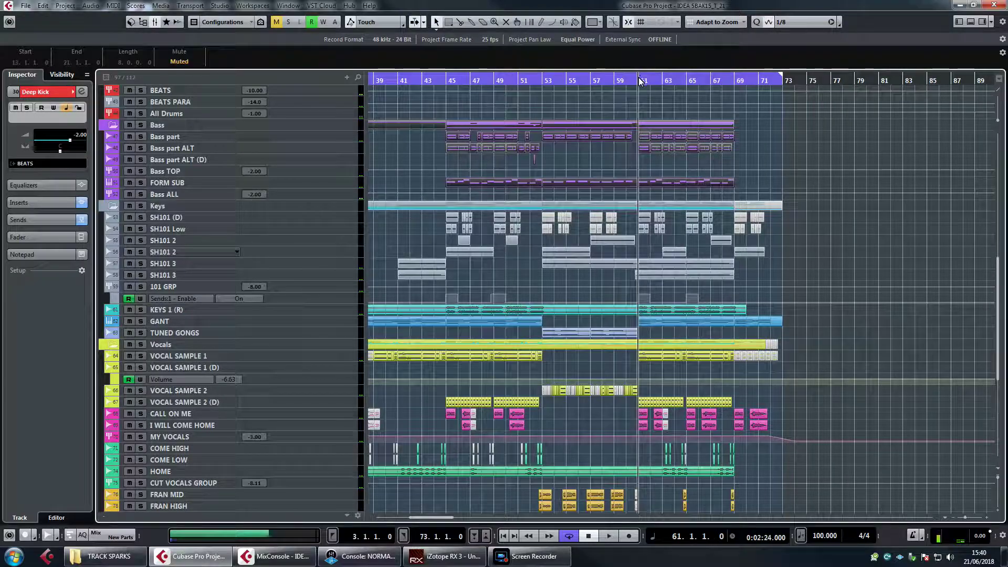
{"action": "key", "text": "space"}
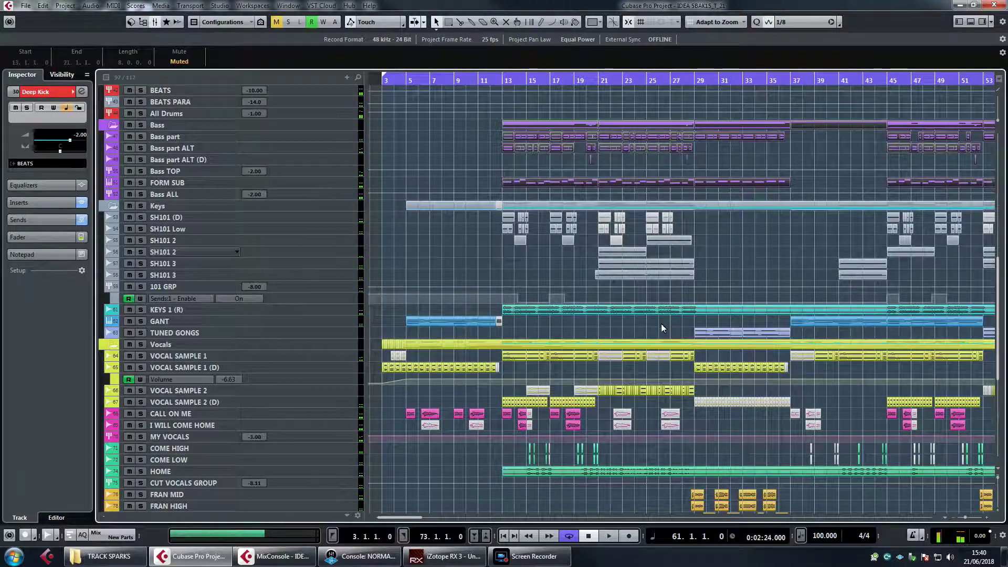
Select the drum events in the first main section, from the TR8 Kick track to the RIM track, starting around bar 13.
{"action": "scroll", "coordinate": [660, 323], "scroll_direction": "down", "scroll_amount": 5}
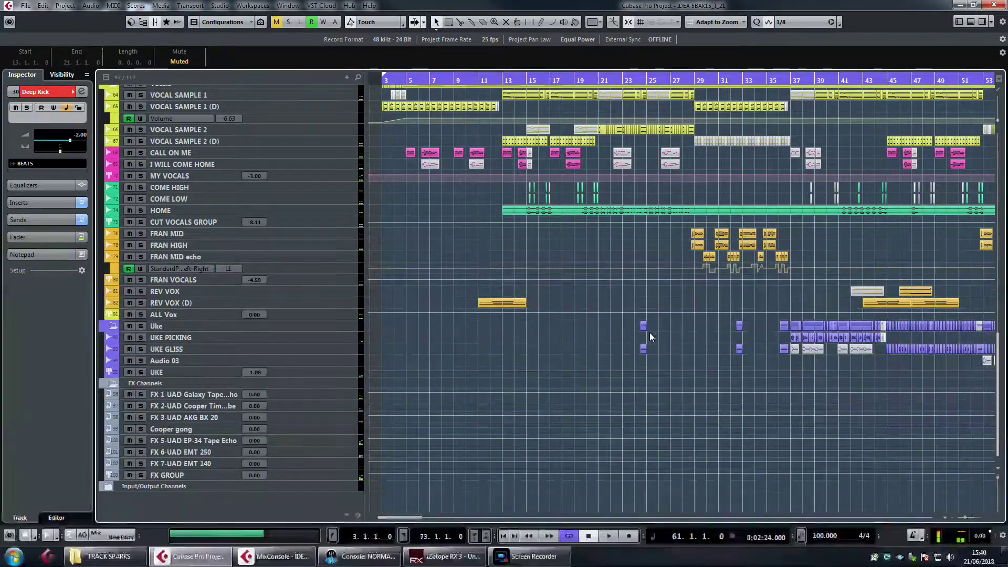
{"action": "scroll", "coordinate": [651, 328], "scroll_direction": "up", "scroll_amount": 3}
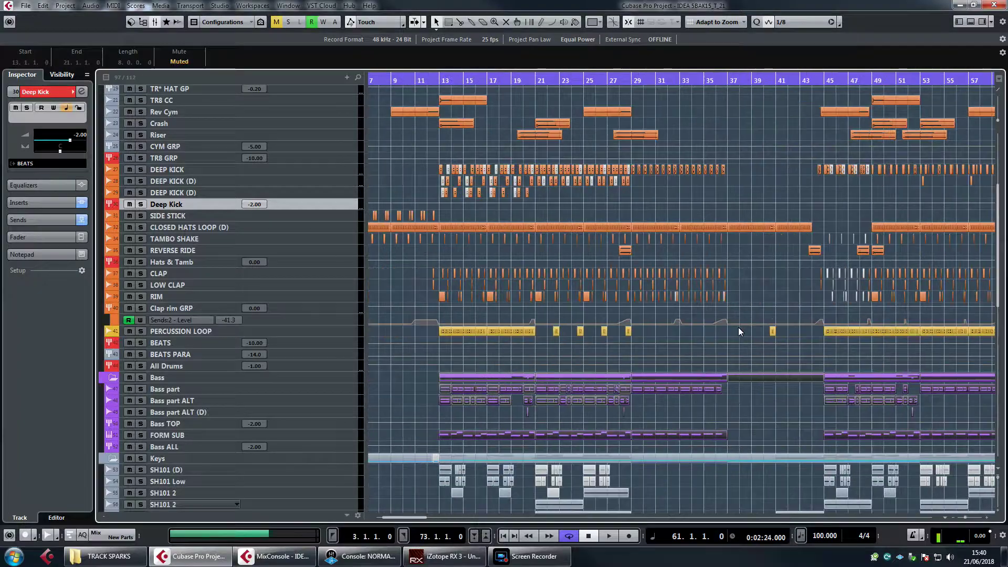
{"action": "scroll", "coordinate": [738, 327], "scroll_direction": "up", "scroll_amount": 5}
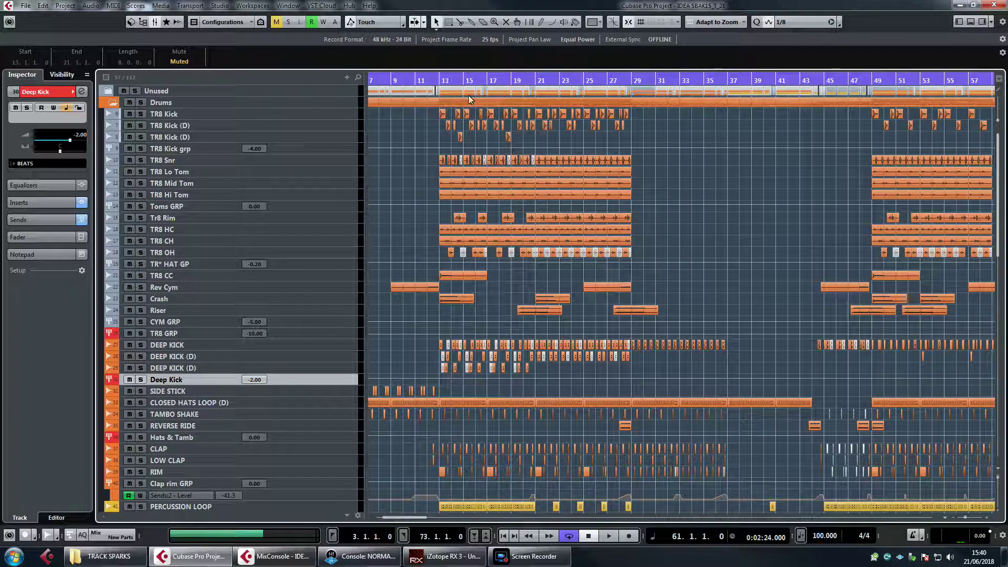
{"action": "scroll", "coordinate": [521, 240], "scroll_direction": "down", "scroll_amount": 5}
{"action": "scroll", "coordinate": [522, 239], "scroll_direction": "up", "scroll_amount": 6}
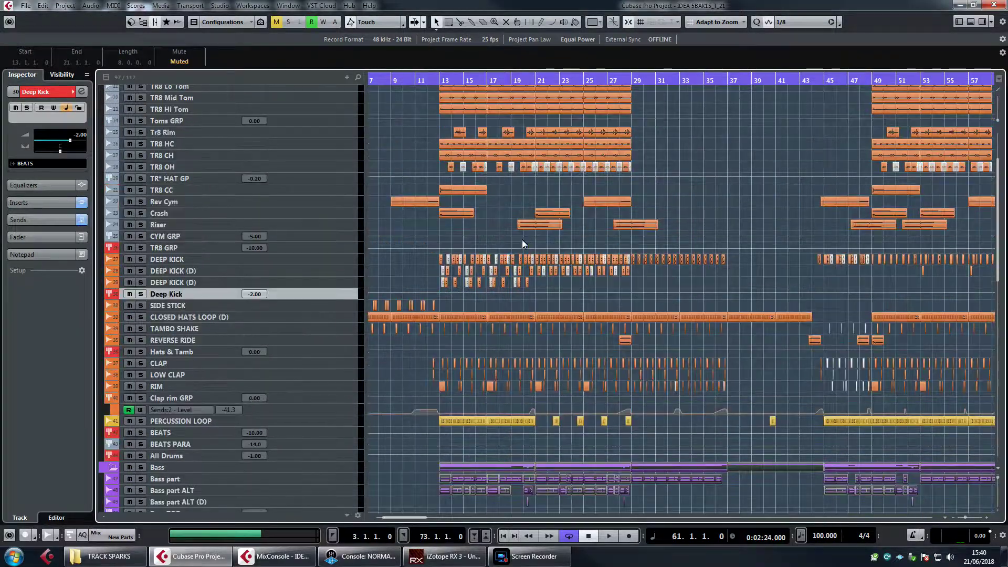
{"action": "left_click_drag", "start_coordinate": [414, 116], "coordinate": [744, 479]}
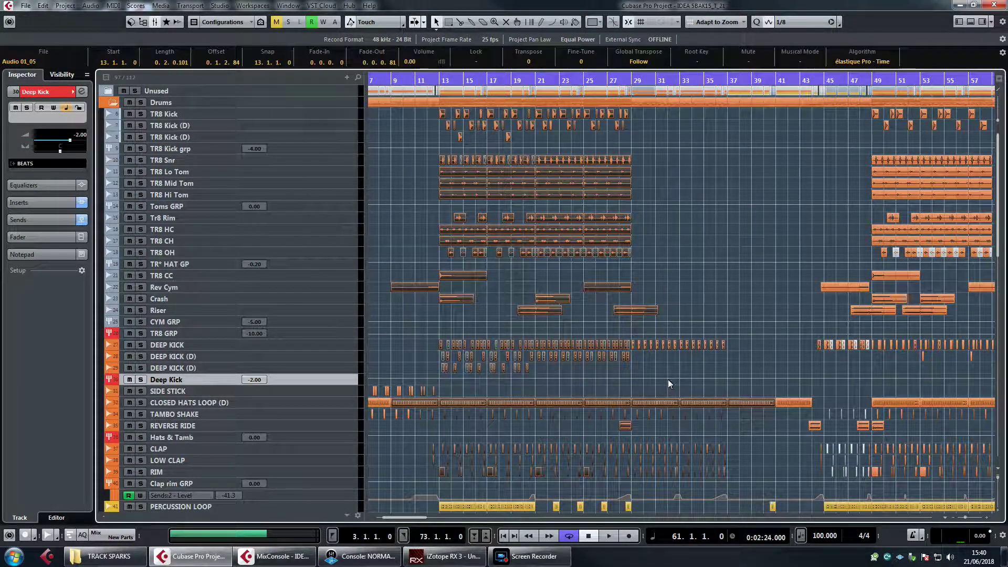
{"action": "left_click_drag", "start_coordinate": [424, 113], "coordinate": [747, 472]}
{"action": "left_click_drag", "start_coordinate": [398, 113], "coordinate": [752, 461]}
Select the All Drums group track and check its solo control.
{"action": "scroll", "coordinate": [577, 368], "scroll_direction": "down", "scroll_amount": 5}
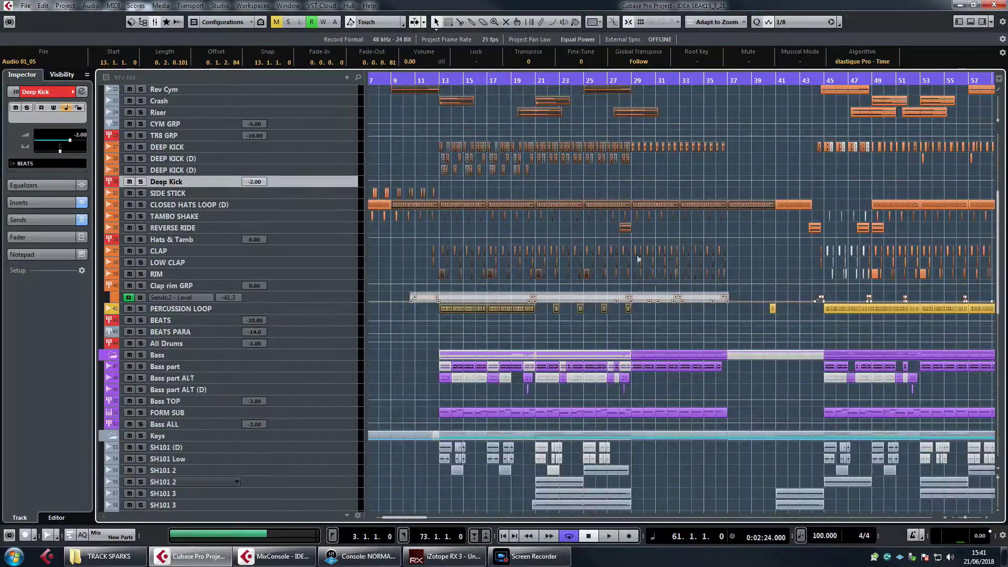
{"action": "left_click", "coordinate": [310, 346]}
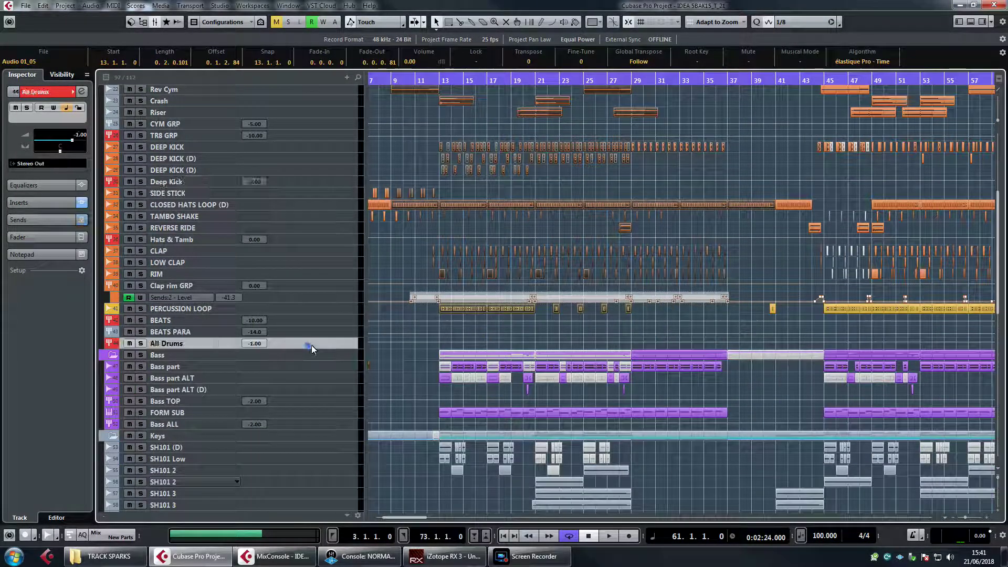
{"action": "left_click", "coordinate": [140, 343]}
Select the bass parts from bar 13 on the Bass part, Bass part ALT and FORM SUB tracks, and briefly solo 101 GRP.
{"action": "scroll", "coordinate": [474, 328], "scroll_direction": "down", "scroll_amount": 5}
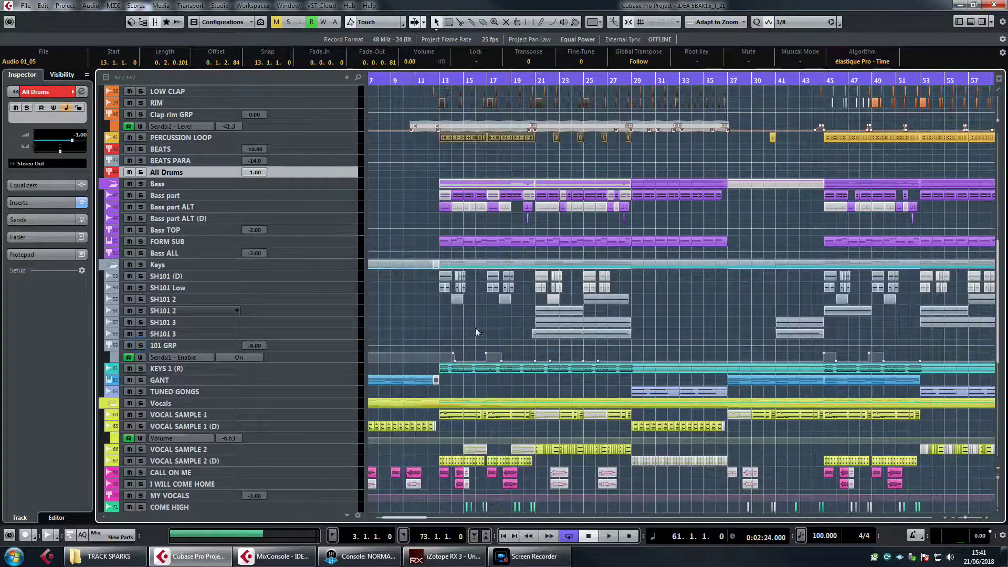
{"action": "left_click_drag", "start_coordinate": [412, 198], "coordinate": [546, 244]}
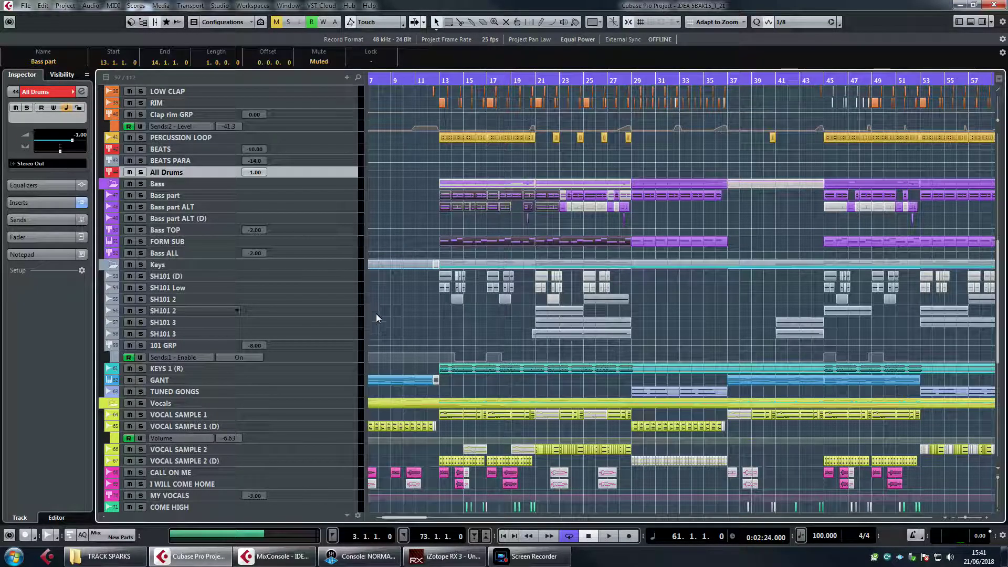
{"action": "scroll", "coordinate": [375, 314], "scroll_direction": "down", "scroll_amount": 5}
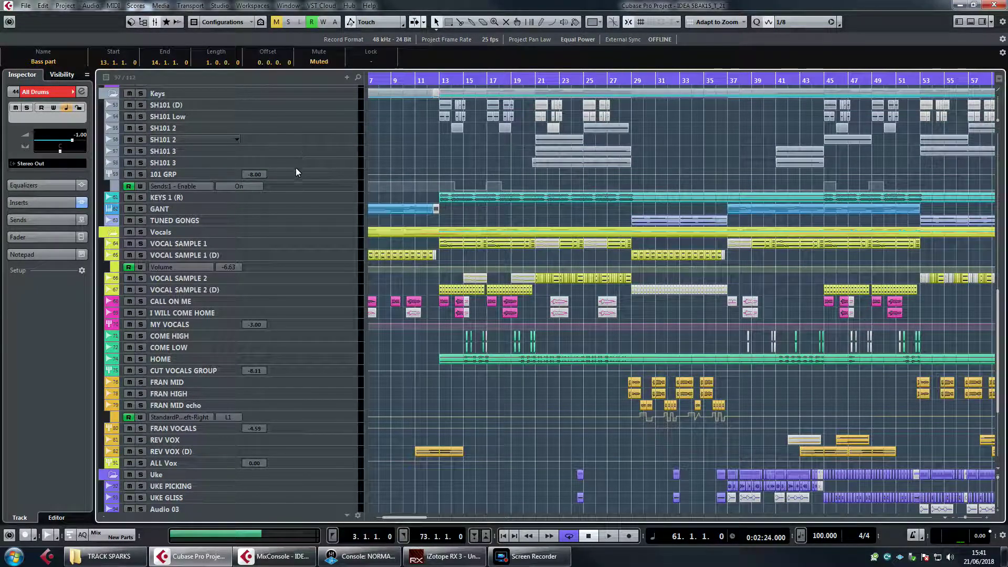
{"action": "left_click", "coordinate": [141, 174]}
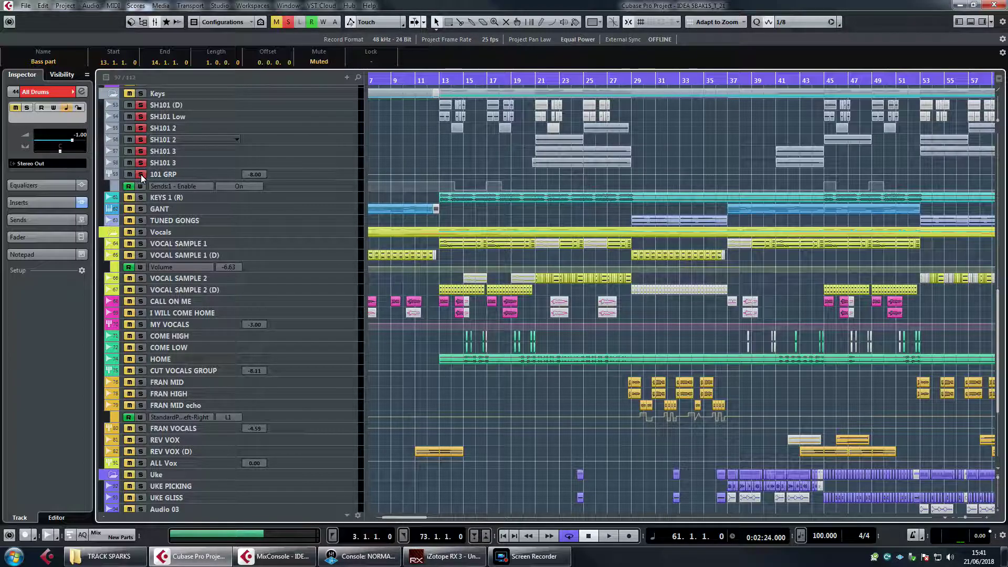
{"action": "left_click", "coordinate": [141, 174]}
Select the UKE group track and briefly solo it.
{"action": "scroll", "coordinate": [431, 158], "scroll_direction": "down", "scroll_amount": 3}
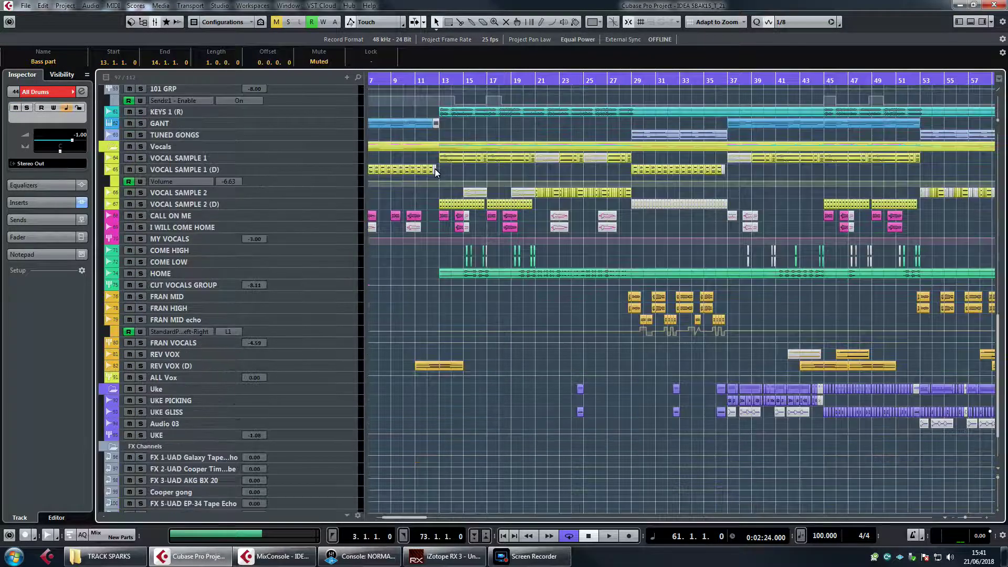
{"action": "scroll", "coordinate": [434, 168], "scroll_direction": "down", "scroll_amount": 2}
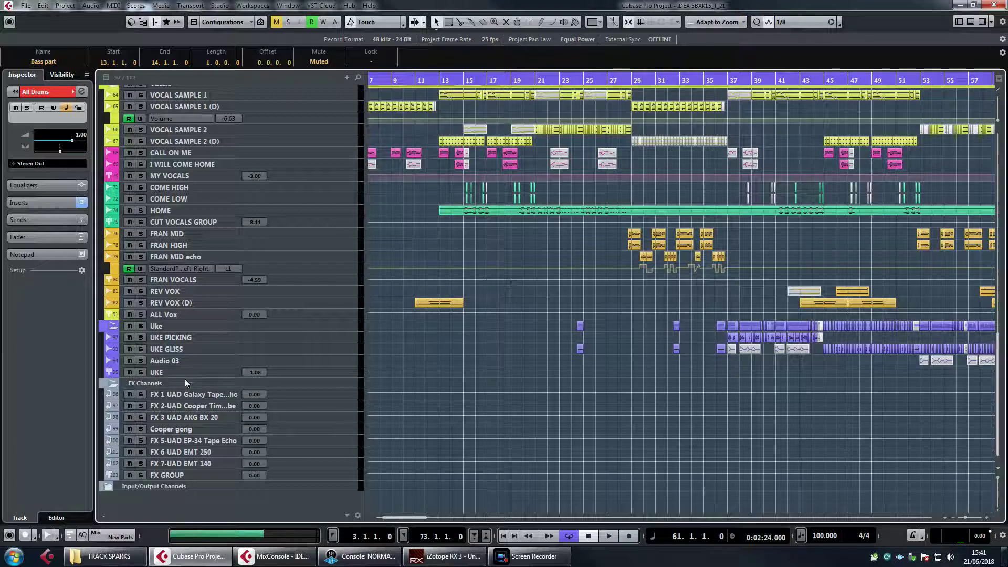
{"action": "left_click", "coordinate": [294, 373]}
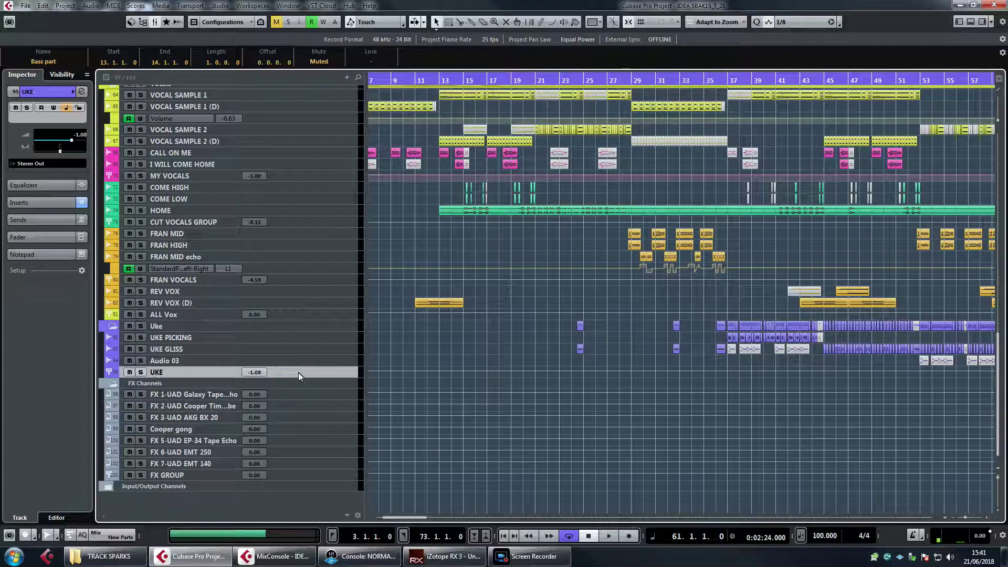
{"action": "left_click", "coordinate": [140, 372]}
{"action": "left_click", "coordinate": [140, 372]}
Solo the ALL Vox group and release the solo again.
{"action": "left_click", "coordinate": [140, 314]}
{"action": "scroll", "coordinate": [494, 319], "scroll_direction": "up", "scroll_amount": 3}
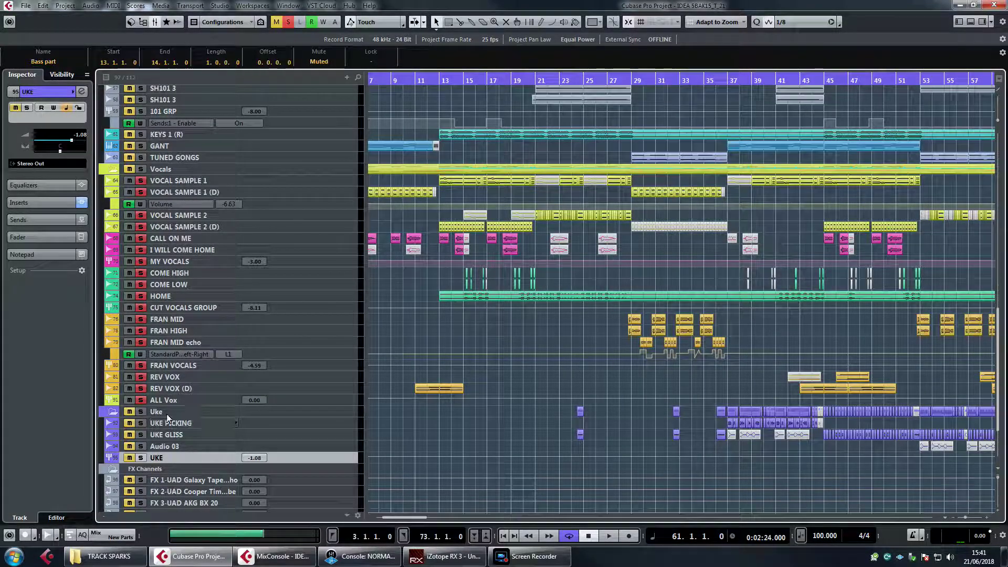
{"action": "left_click", "coordinate": [140, 400]}
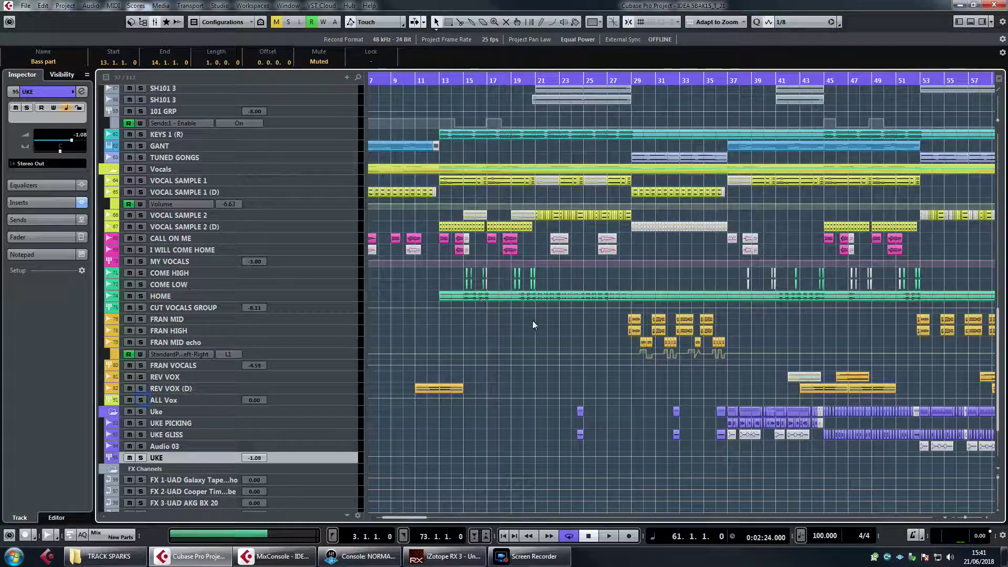
Place the playhead at bar 13, where the full drum section starts.
{"action": "scroll", "coordinate": [533, 321], "scroll_direction": "up", "scroll_amount": 15}
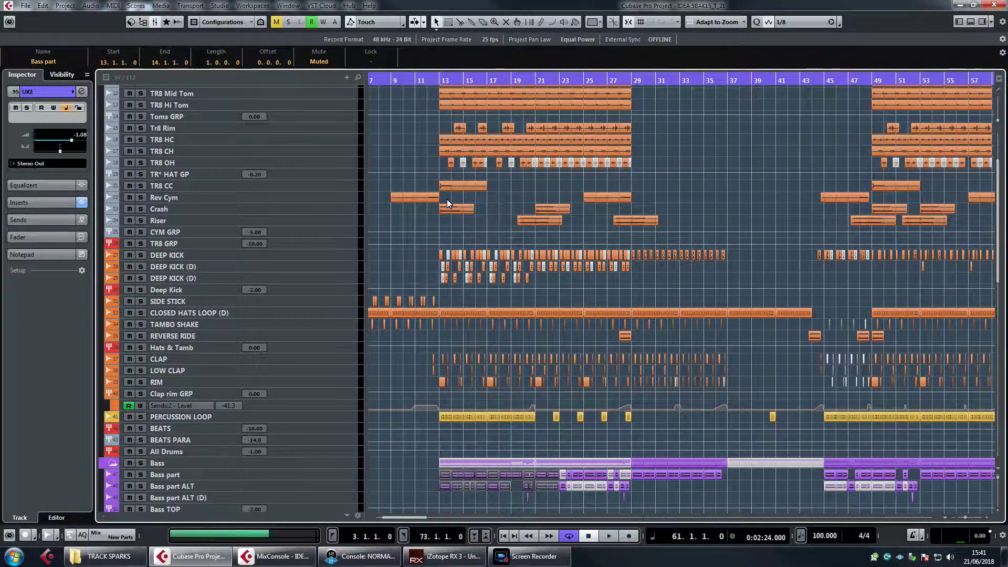
{"action": "key", "text": "shift+f"}
{"action": "left_click", "coordinate": [437, 81]}
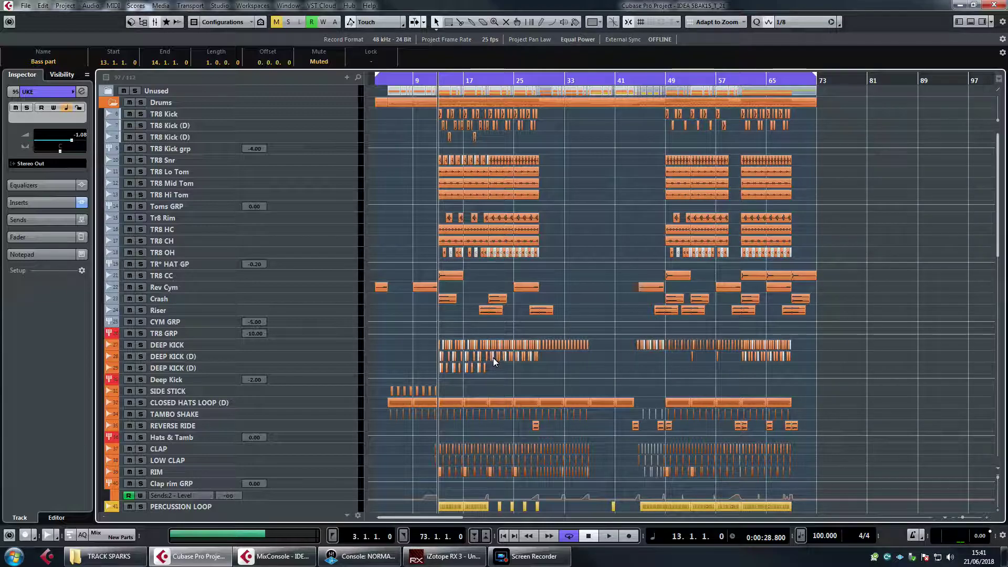
Select the first section's drum events from bar 13 onward, check them across the drum tracks, and clear the selection.
{"action": "left_click_drag", "start_coordinate": [429, 115], "coordinate": [537, 510]}
{"action": "scroll", "coordinate": [527, 436], "scroll_direction": "down", "scroll_amount": 3}
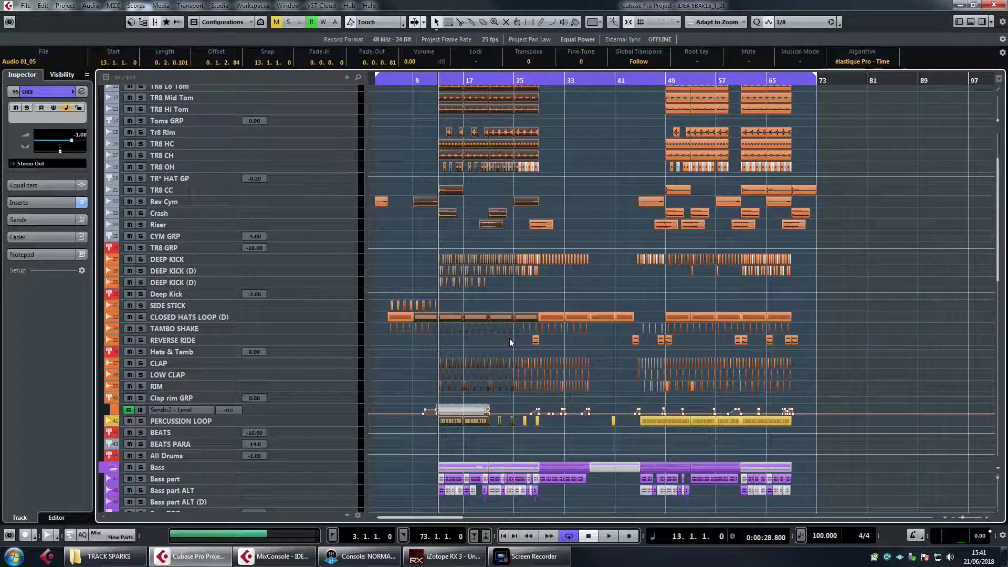
{"action": "scroll", "coordinate": [497, 326], "scroll_direction": "up", "scroll_amount": 3}
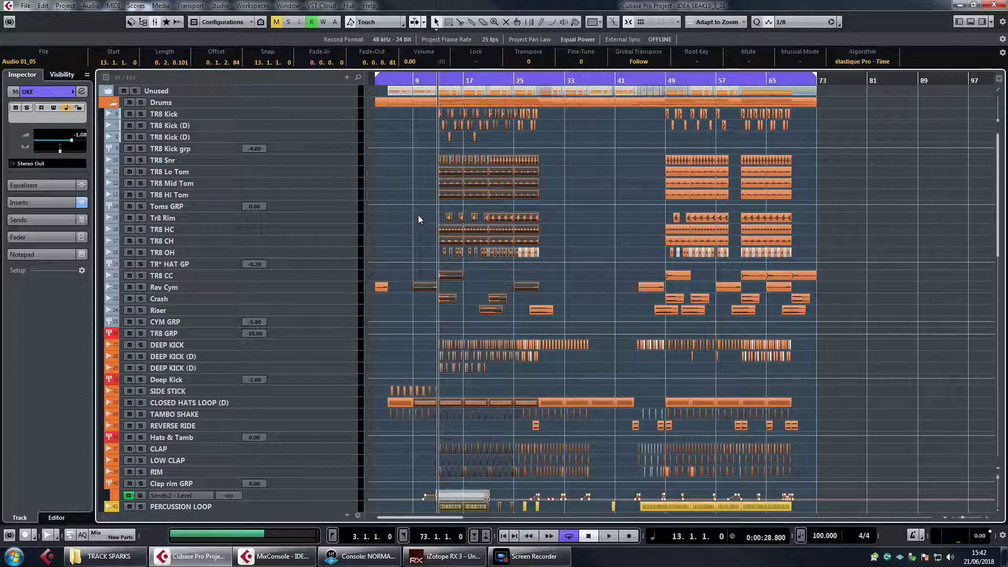
{"action": "left_click", "coordinate": [413, 187]}
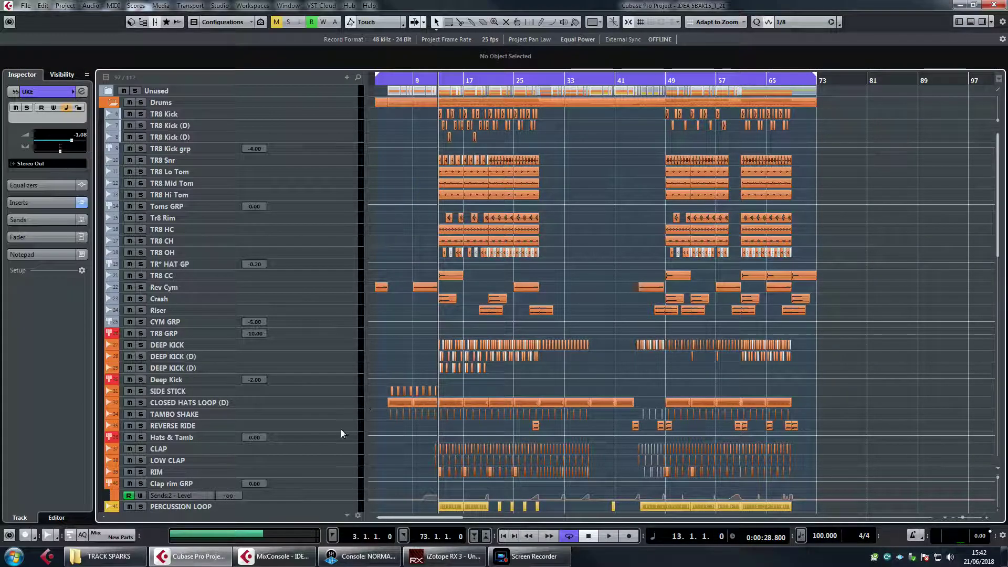
Solo the All Drums group.
{"action": "scroll", "coordinate": [326, 451], "scroll_direction": "down", "scroll_amount": 3}
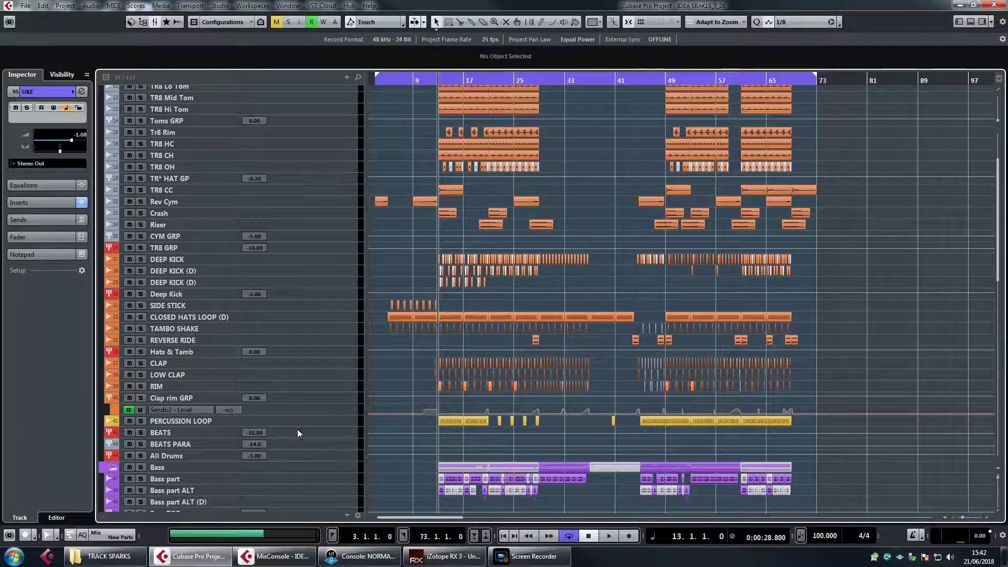
{"action": "left_click", "coordinate": [140, 455]}
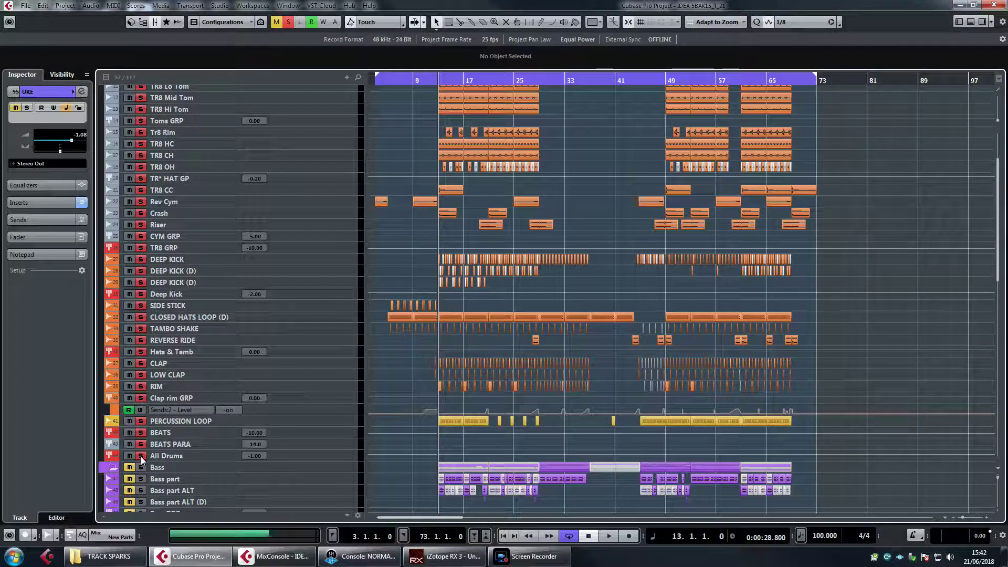
Release the All Drums solo, look over the drum tracks around bar 13, and select the BEATS group and the All Drums group.
{"action": "left_click", "coordinate": [141, 456]}
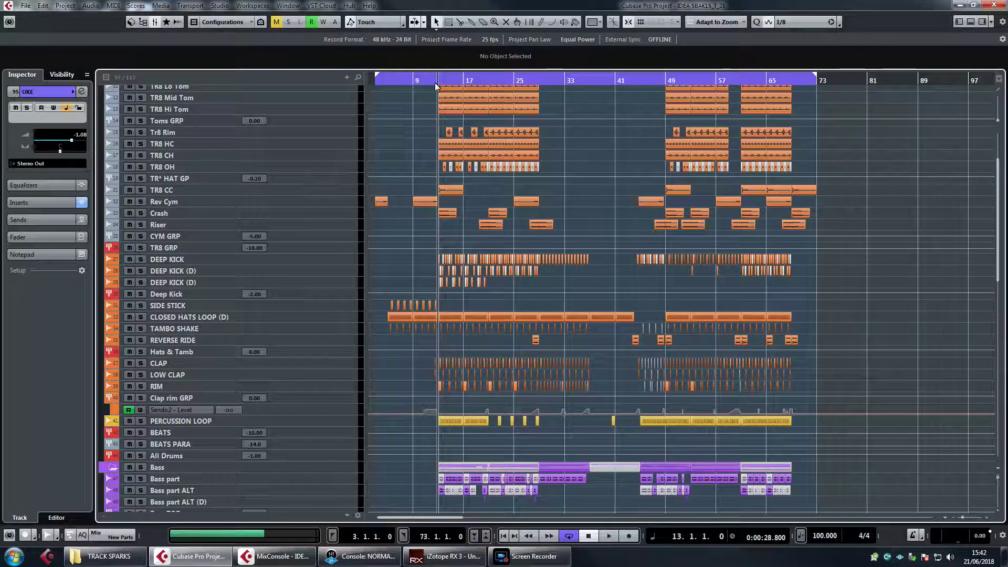
{"action": "left_click_drag", "start_coordinate": [435, 86], "coordinate": [510, 210]}
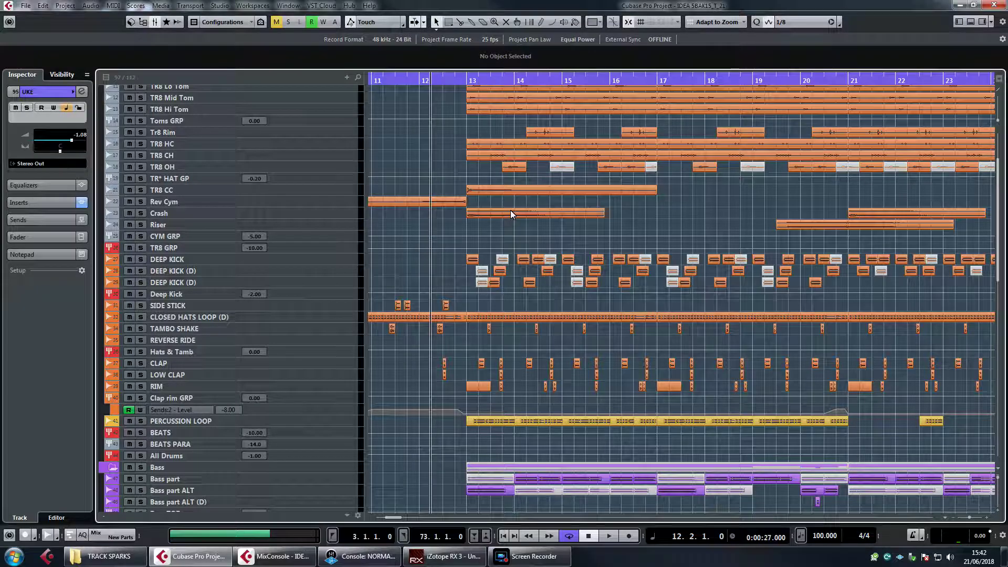
{"action": "scroll", "coordinate": [510, 210], "scroll_direction": "up", "scroll_amount": 3}
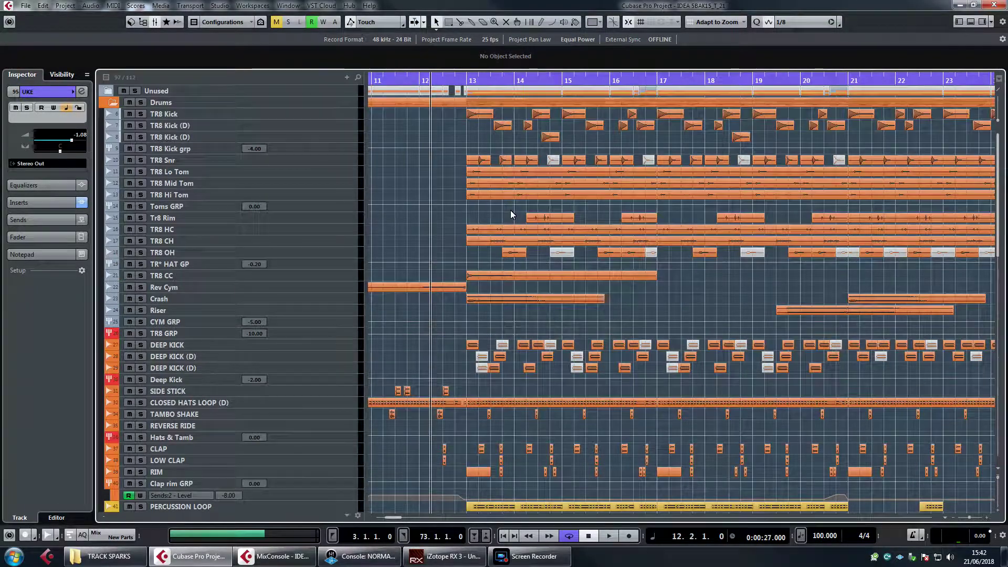
{"action": "scroll", "coordinate": [494, 413], "scroll_direction": "down", "scroll_amount": 3}
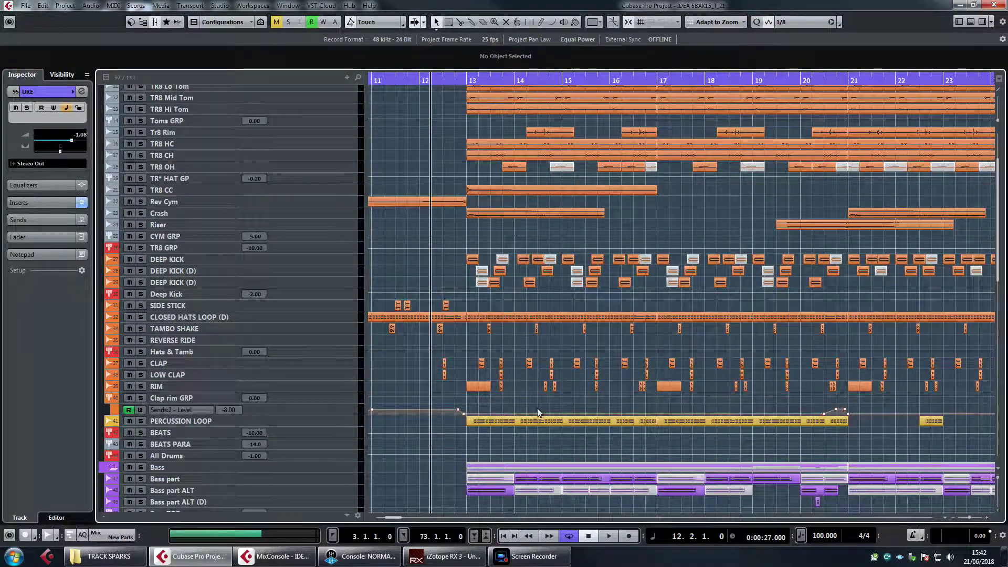
{"action": "left_click", "coordinate": [338, 436]}
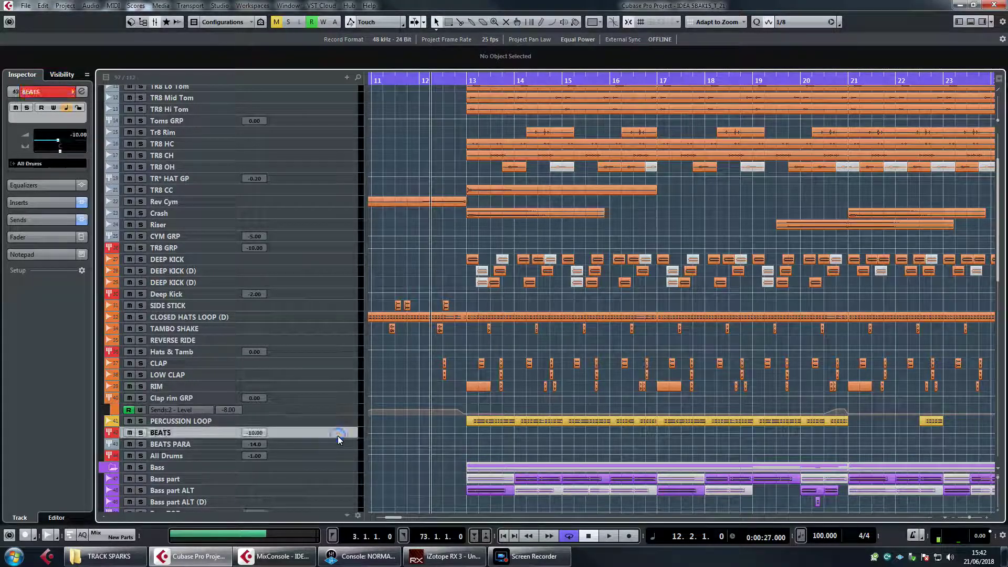
{"action": "left_click", "coordinate": [336, 458]}
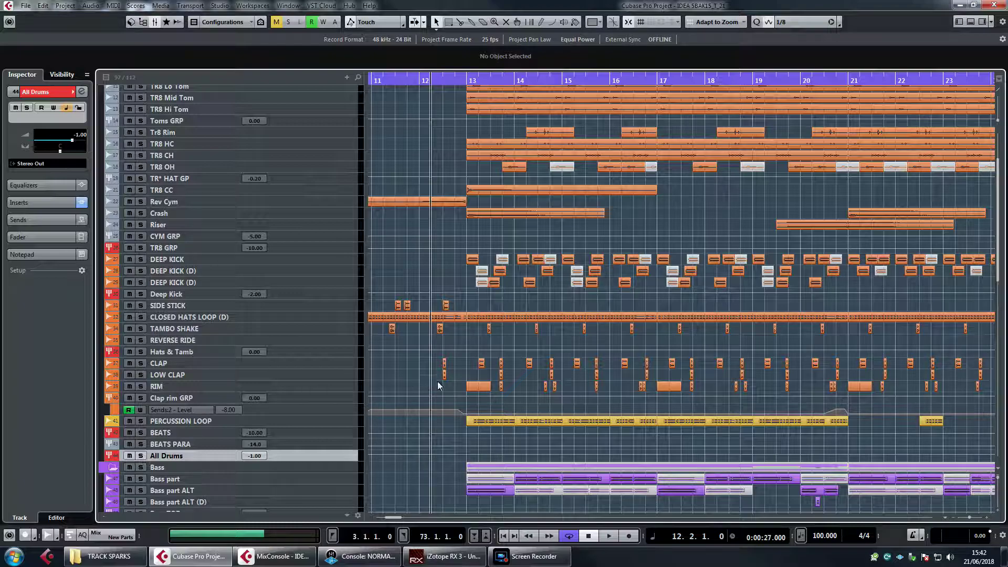
Solo the Clap rim GRP, play it briefly from bar 13, and release its solo again.
{"action": "left_click", "coordinate": [141, 398]}
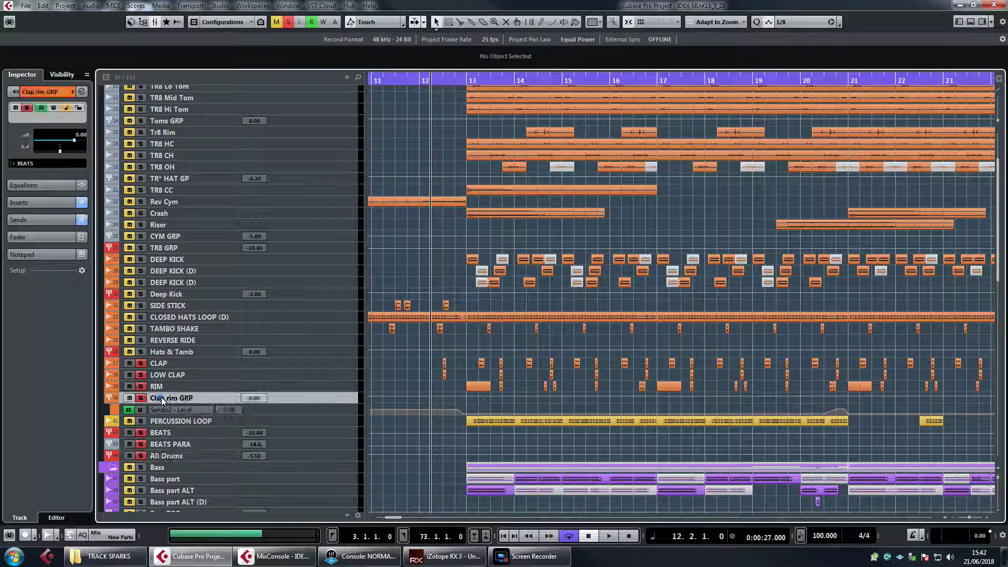
{"action": "left_click", "coordinate": [463, 81]}
{"action": "key", "text": "space"}
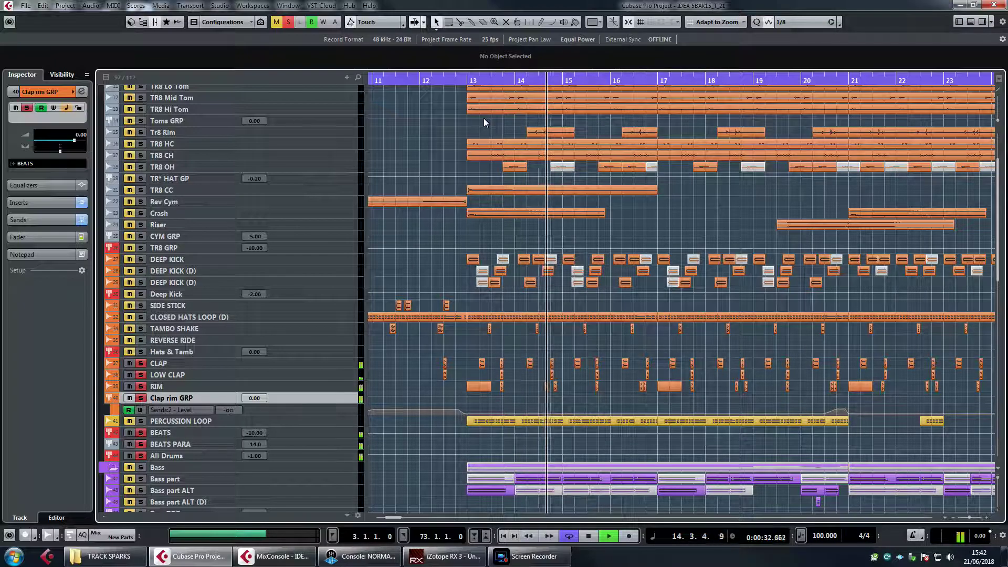
{"action": "key", "text": "space"}
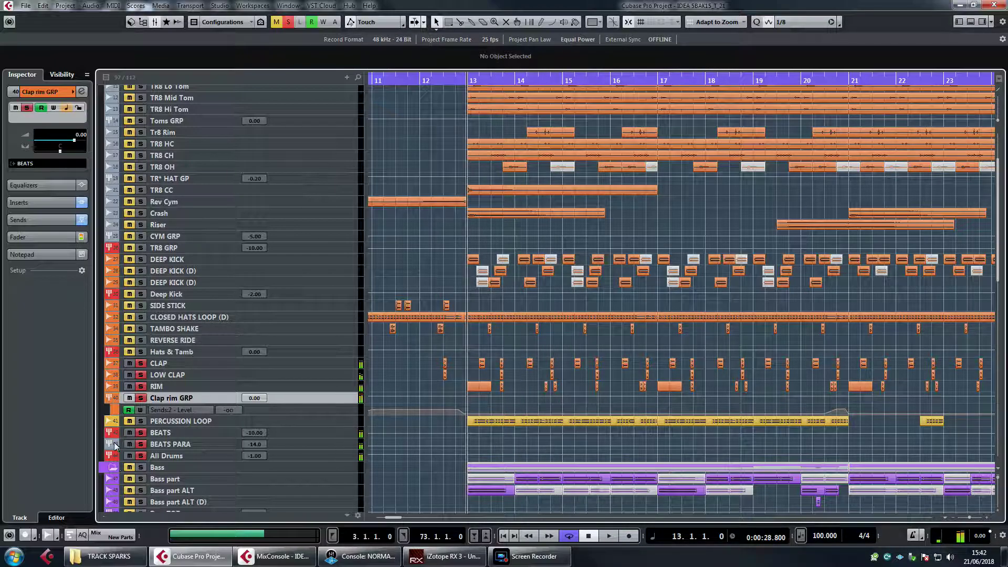
{"action": "left_click", "coordinate": [141, 398]}
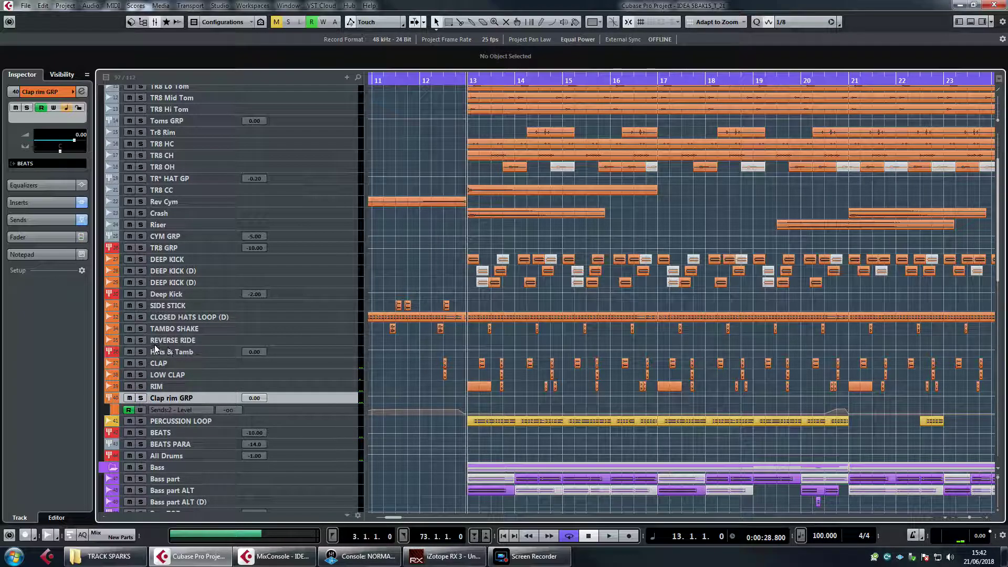
Solo the Hats & Tamb group, listen to it from bar 13, and release the solo.
{"action": "left_click", "coordinate": [141, 352]}
{"action": "key", "text": "space"}
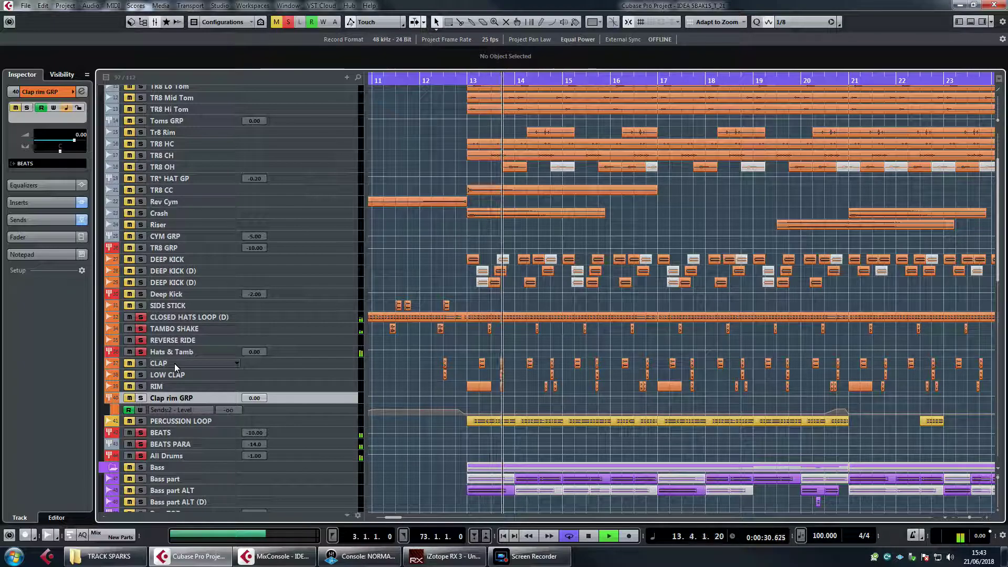
{"action": "key", "text": "space"}
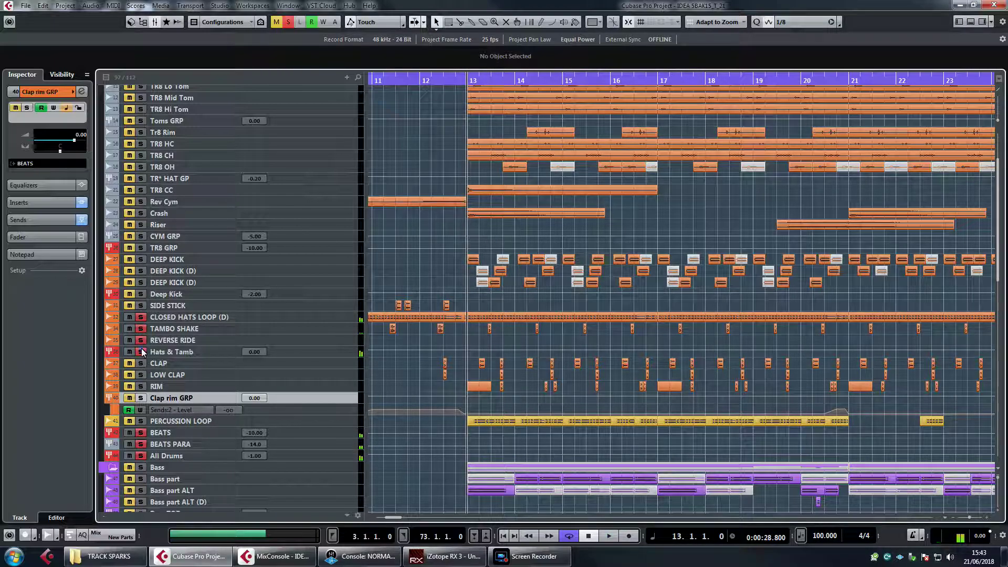
{"action": "left_click", "coordinate": [142, 352]}
Solo the Deep Kick group, select its track, and listen to it from bar 13.
{"action": "left_click", "coordinate": [140, 294]}
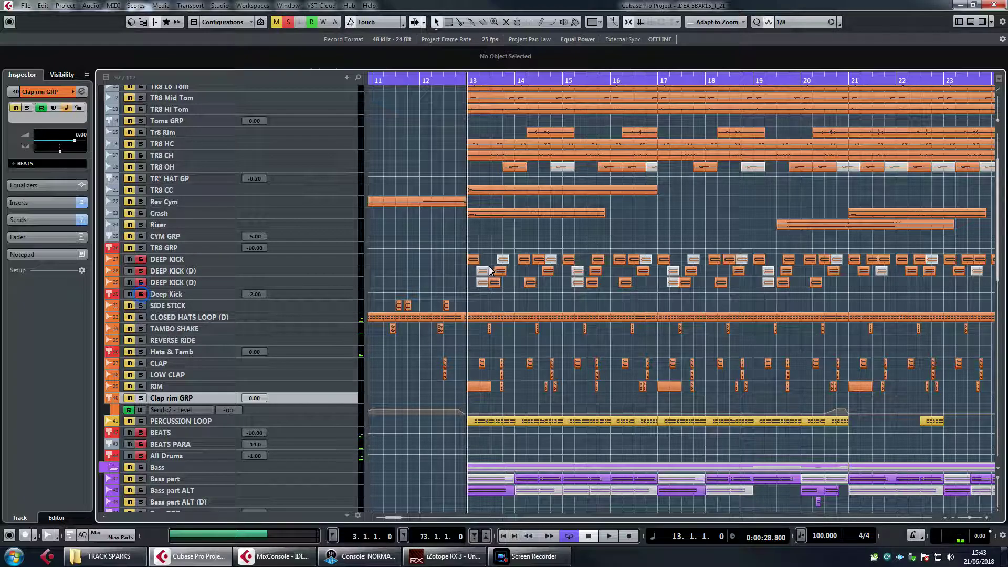
{"action": "key", "text": "space"}
{"action": "left_click", "coordinate": [292, 293]}
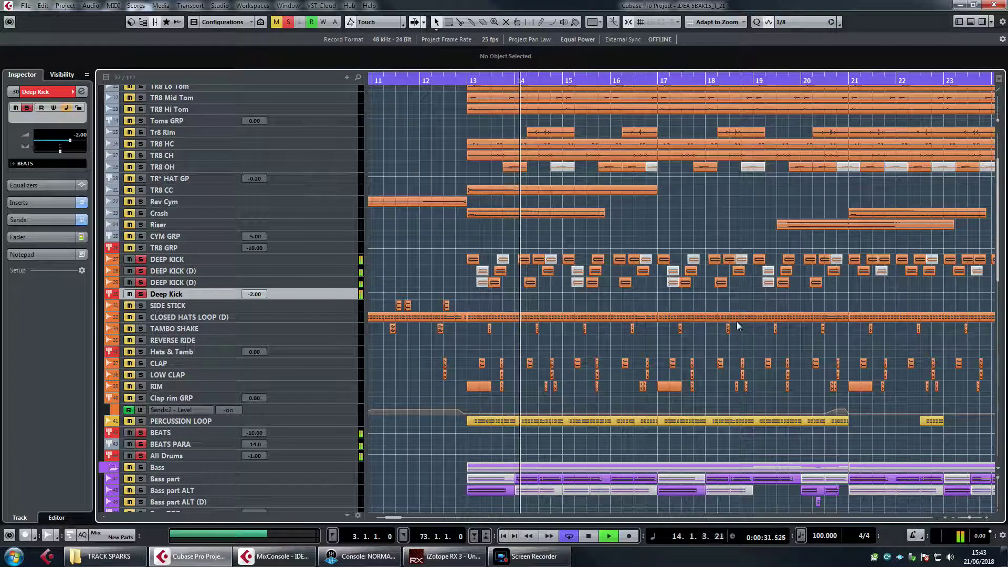
{"action": "key", "text": "space"}
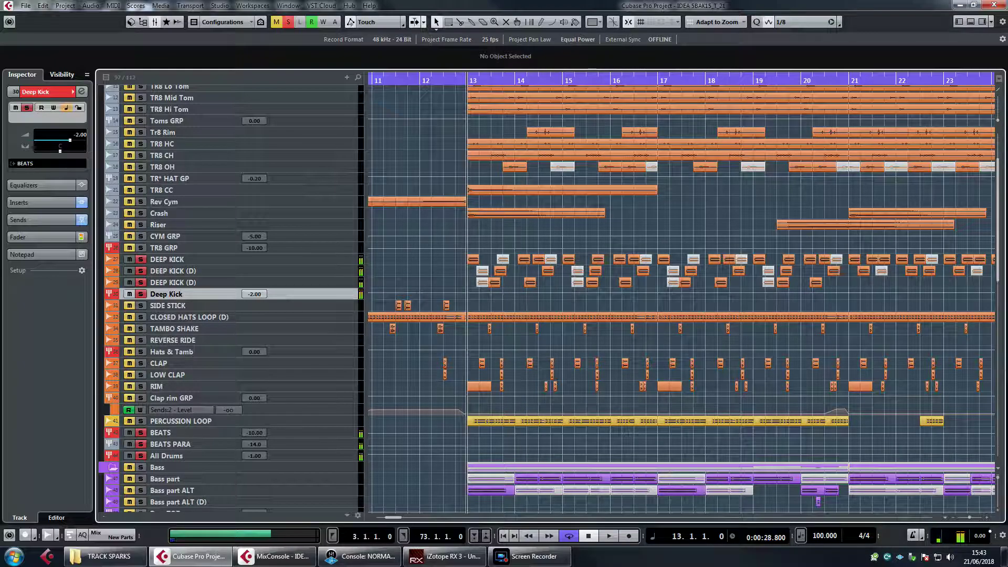
Examine the layered DEEP KICK events from bar 13 up close, selecting the first kick and the lowest layer's first unmuted kick.
{"action": "key", "text": "shift+h"}
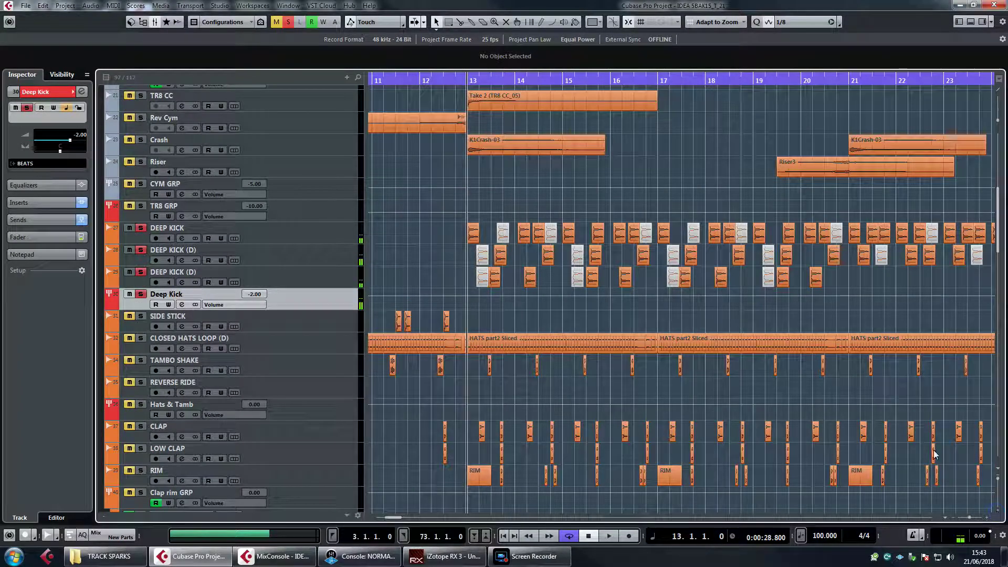
{"action": "key", "text": "h"}
{"action": "key", "text": "h"}
{"action": "key", "text": "h"}
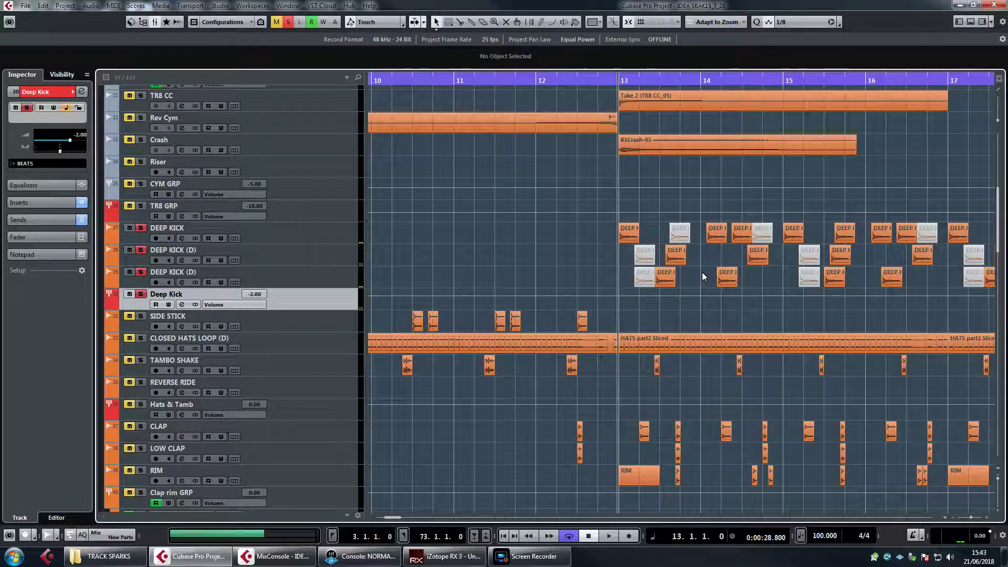
{"action": "scroll", "coordinate": [701, 272], "scroll_direction": "right", "scroll_amount": 1}
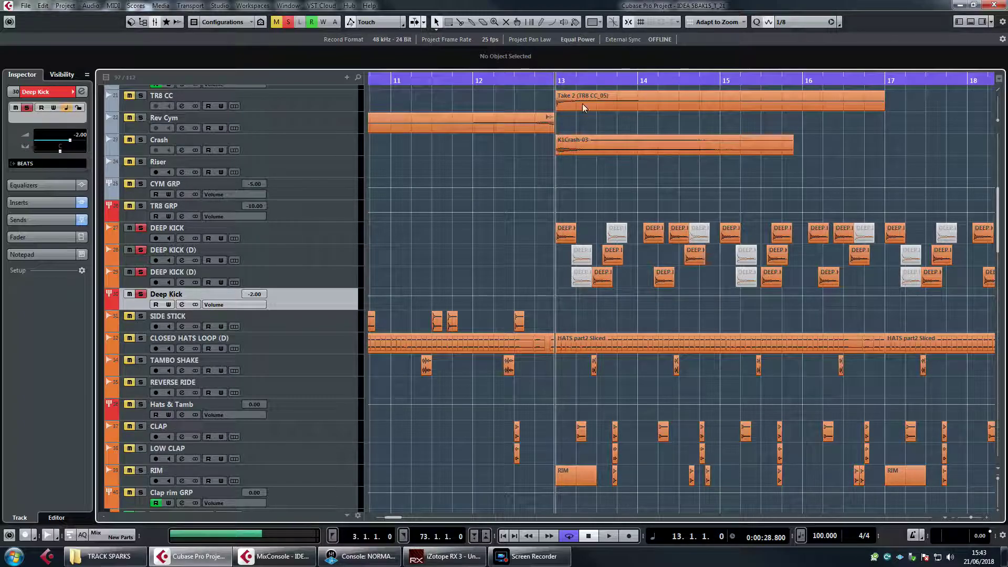
{"action": "left_click_drag", "start_coordinate": [555, 80], "coordinate": [554, 89]}
{"action": "scroll", "coordinate": [626, 268], "scroll_direction": "up", "scroll_amount": 1}
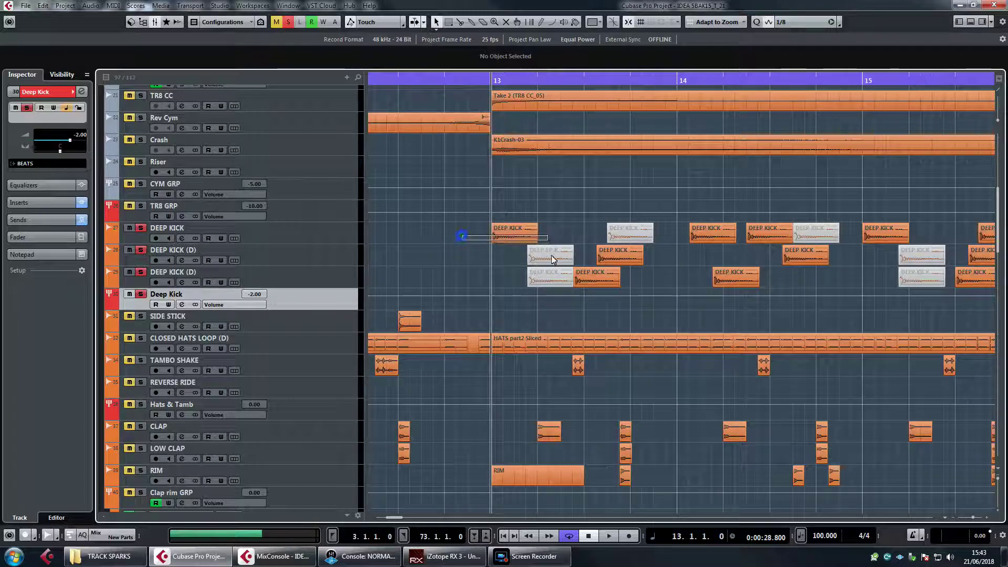
{"action": "left_click_drag", "start_coordinate": [553, 258], "coordinate": [554, 260]}
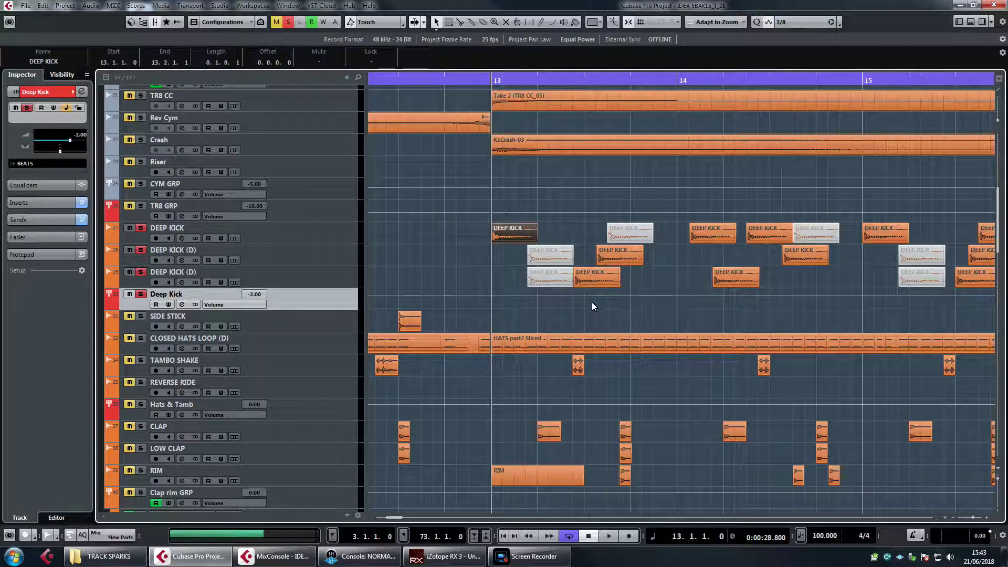
{"action": "left_click", "coordinate": [587, 273]}
{"action": "mouse_move", "coordinate": [595, 284]}
{"action": "left_mouse_down"}
{"action": "mouse_move", "coordinate": [595, 253]}
{"action": "mouse_move", "coordinate": [583, 286]}
{"action": "left_mouse_up"}
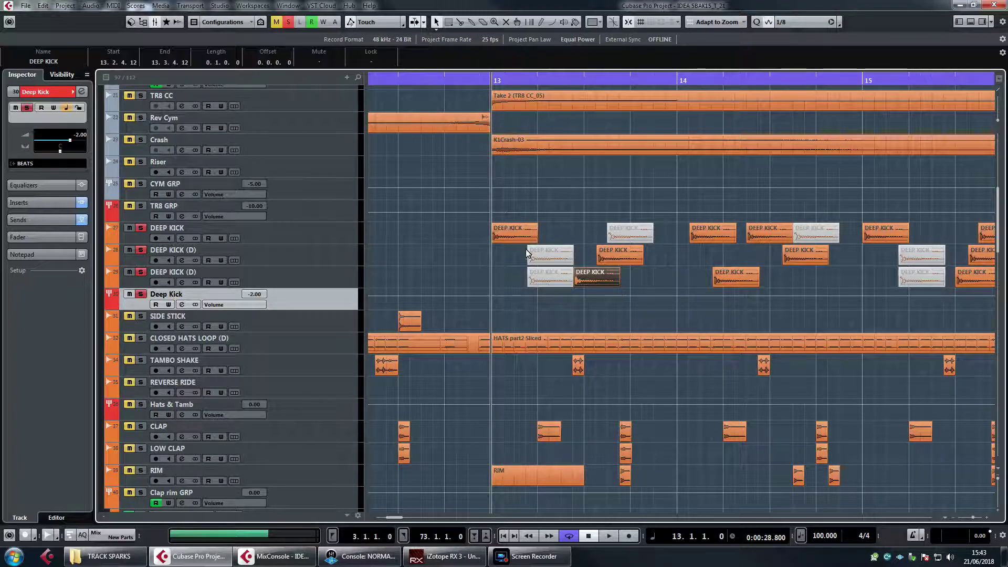
Place the playhead on the second beat of bar 13 and release the Deep Kick group's solo.
{"action": "left_click", "coordinate": [558, 74]}
{"action": "key", "text": "g"}
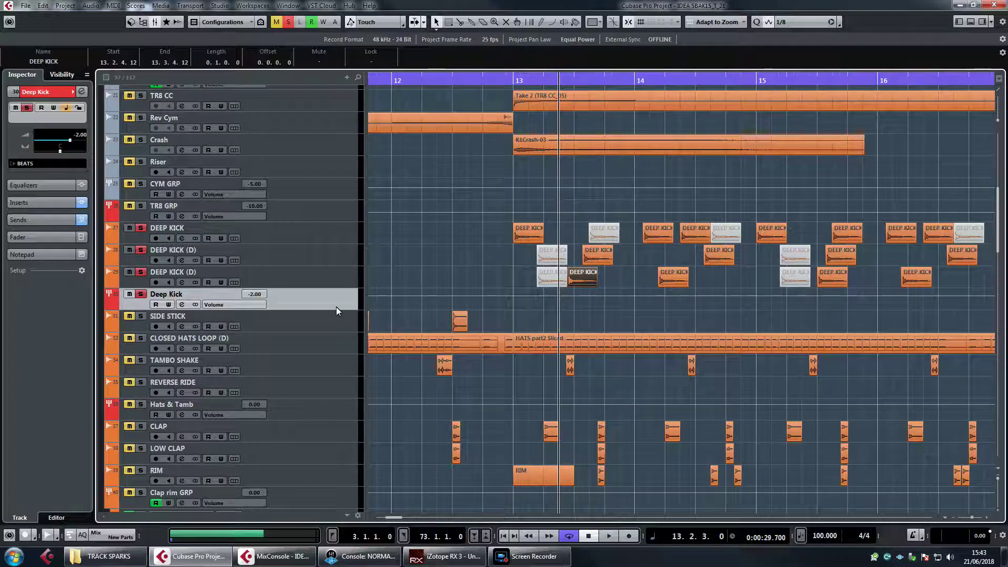
{"action": "left_click", "coordinate": [140, 295]}
{"action": "left_click", "coordinate": [141, 295]}
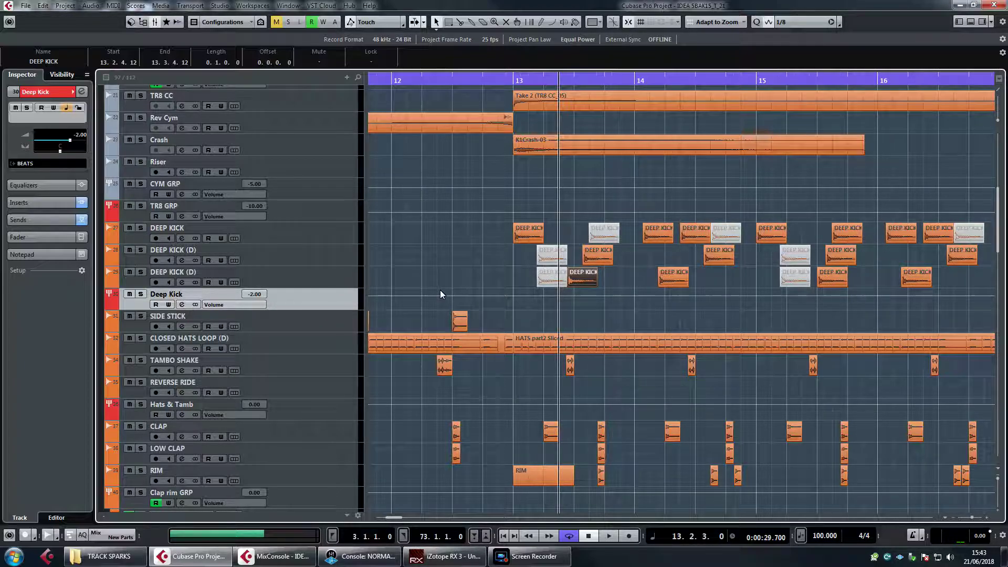
Solo the TR8 GRP, set the playhead to bar 13, and listen to the TR8 drum tracks.
{"action": "scroll", "coordinate": [507, 179], "scroll_direction": "up", "scroll_amount": 4}
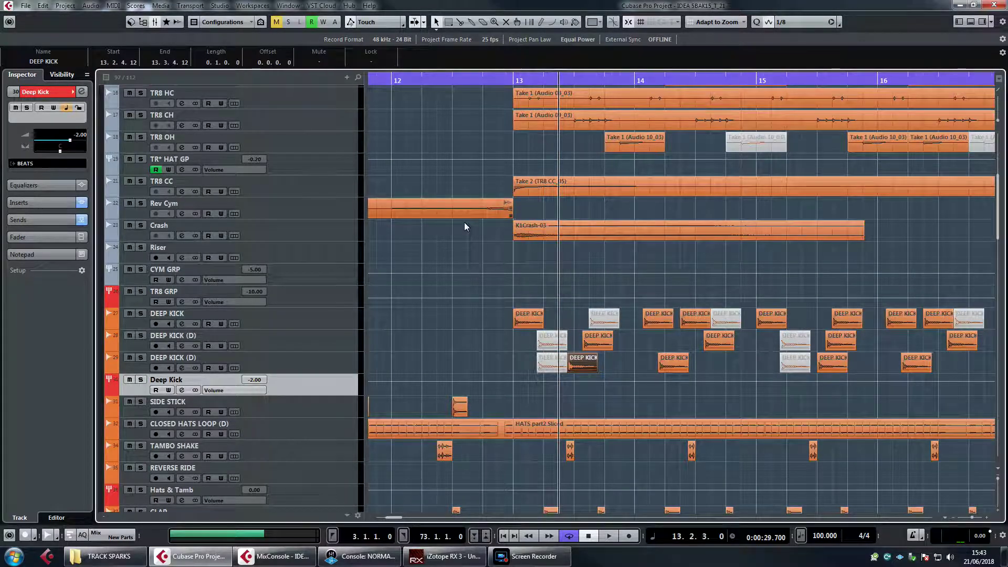
{"action": "left_click", "coordinate": [141, 291]}
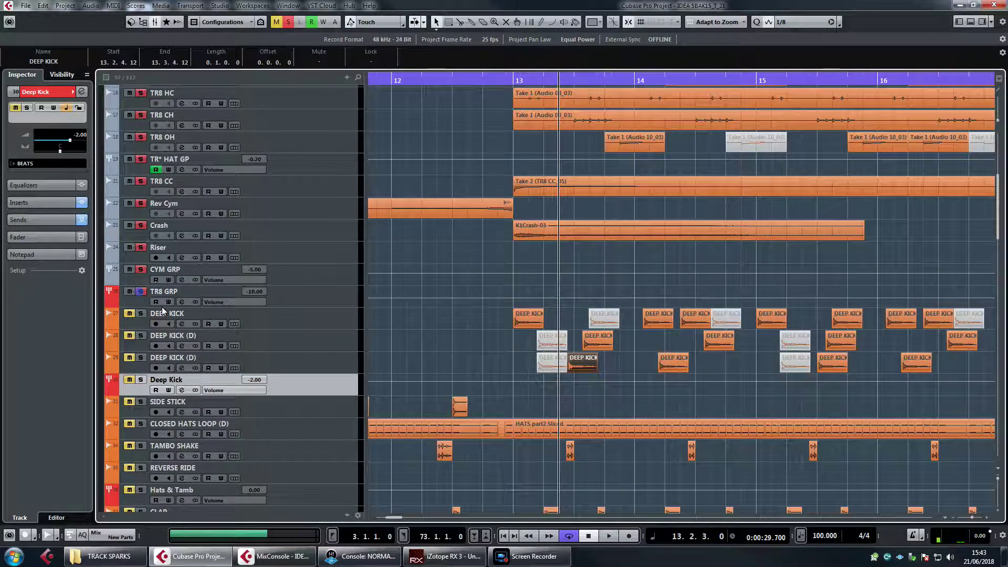
{"action": "scroll", "coordinate": [574, 311], "scroll_direction": "up", "scroll_amount": 8}
{"action": "left_click_drag", "start_coordinate": [464, 81], "coordinate": [462, 68]}
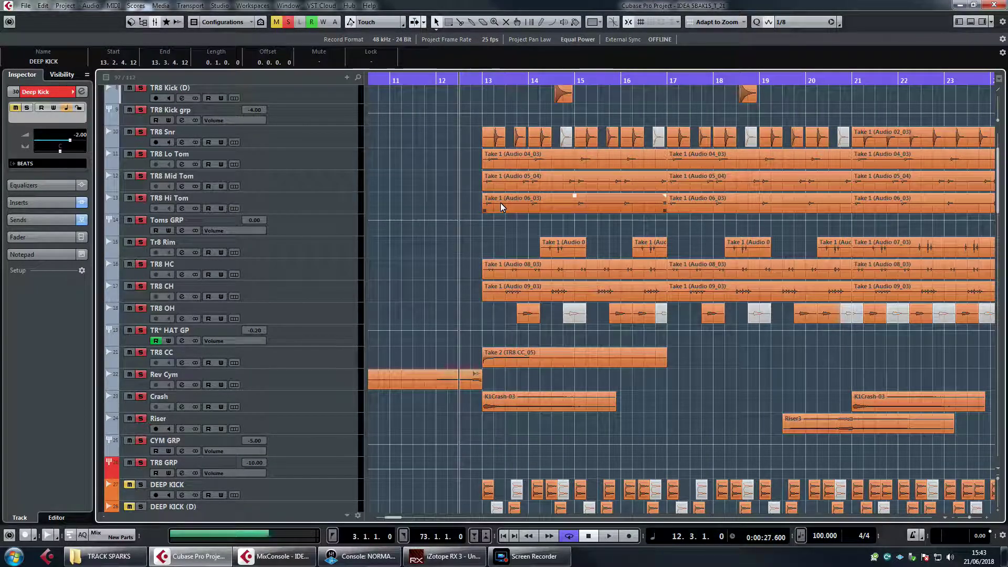
{"action": "left_click", "coordinate": [479, 81]}
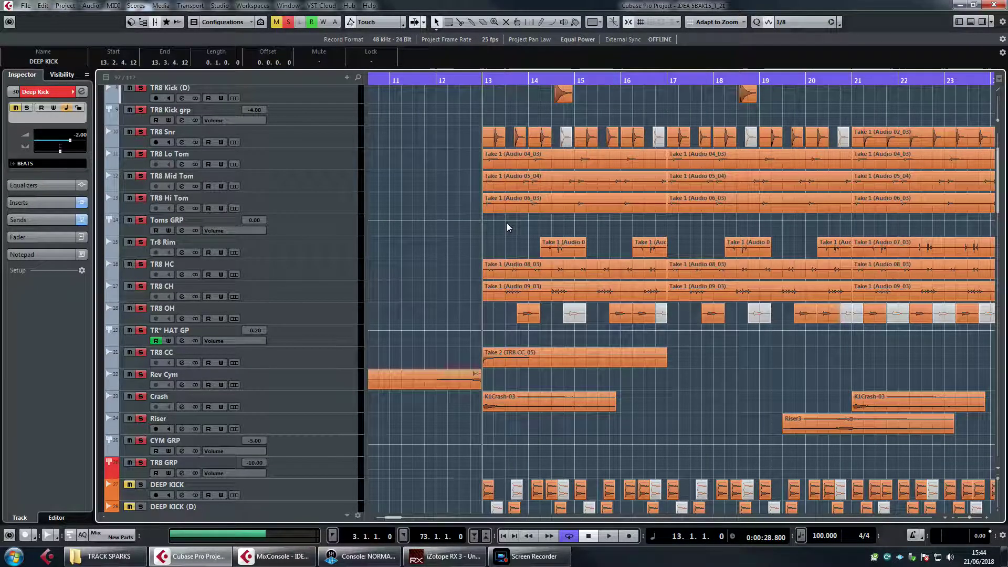
{"action": "key", "text": "space"}
{"action": "scroll", "coordinate": [555, 247], "scroll_direction": "up", "scroll_amount": 4}
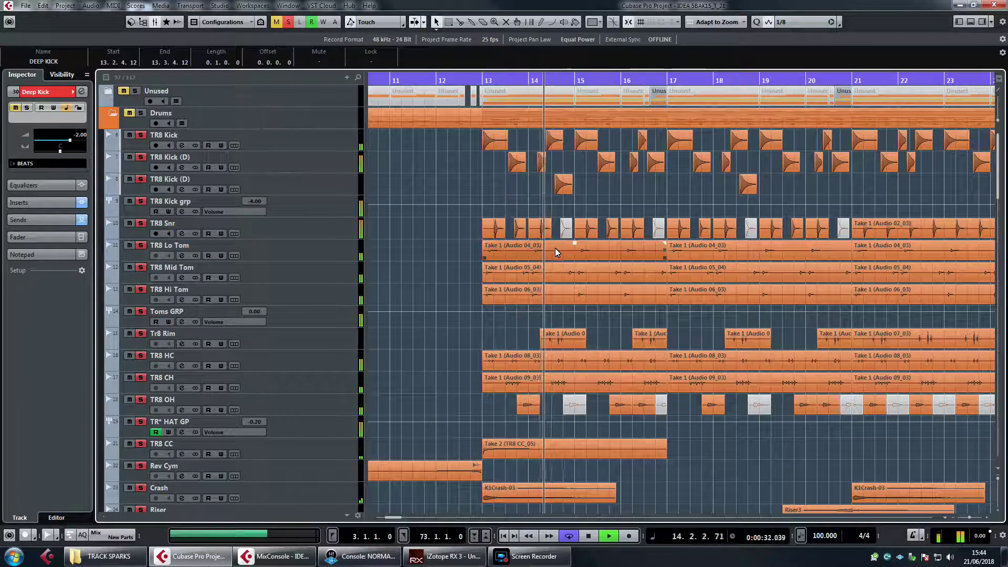
{"action": "key", "text": "space"}
Go through the TR8 subgroups, from CYM GRP and TR* HAT GP to Toms GRP and TR8 Kick grp.
{"action": "scroll", "coordinate": [537, 297], "scroll_direction": "down", "scroll_amount": 4}
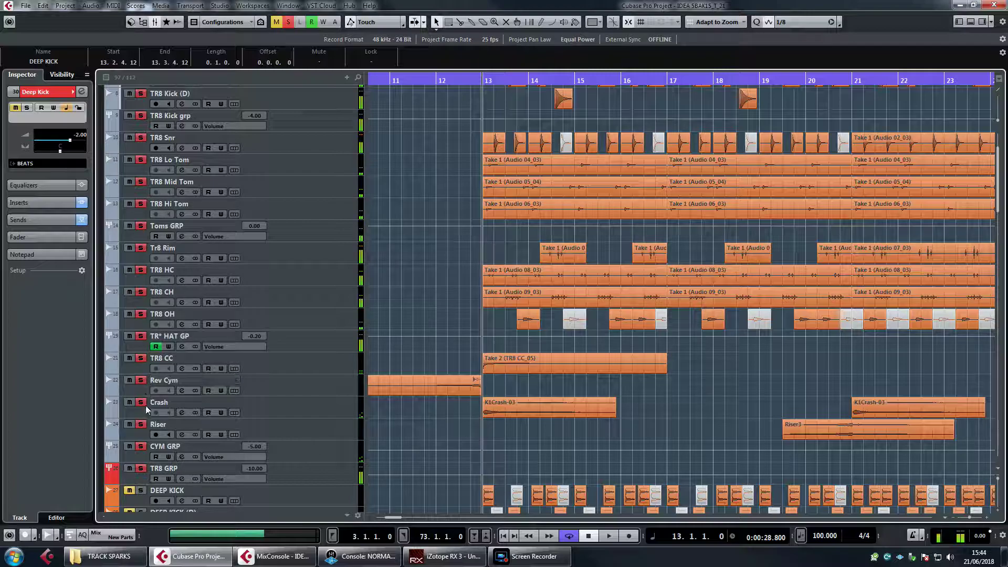
{"action": "left_click", "coordinate": [140, 447]}
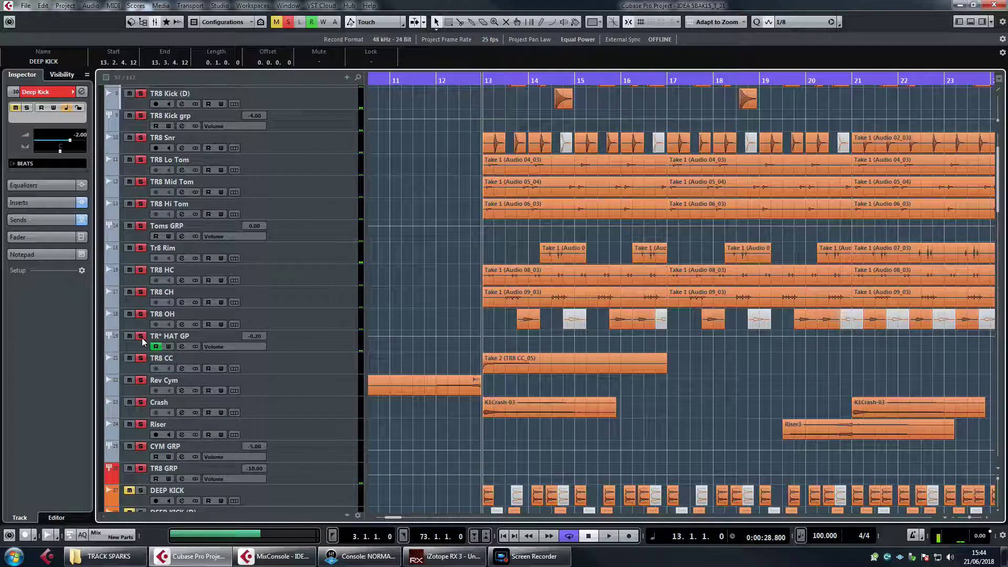
{"action": "left_click", "coordinate": [140, 336]}
{"action": "left_click", "coordinate": [141, 226]}
{"action": "scroll", "coordinate": [151, 225], "scroll_direction": "up", "scroll_amount": 4}
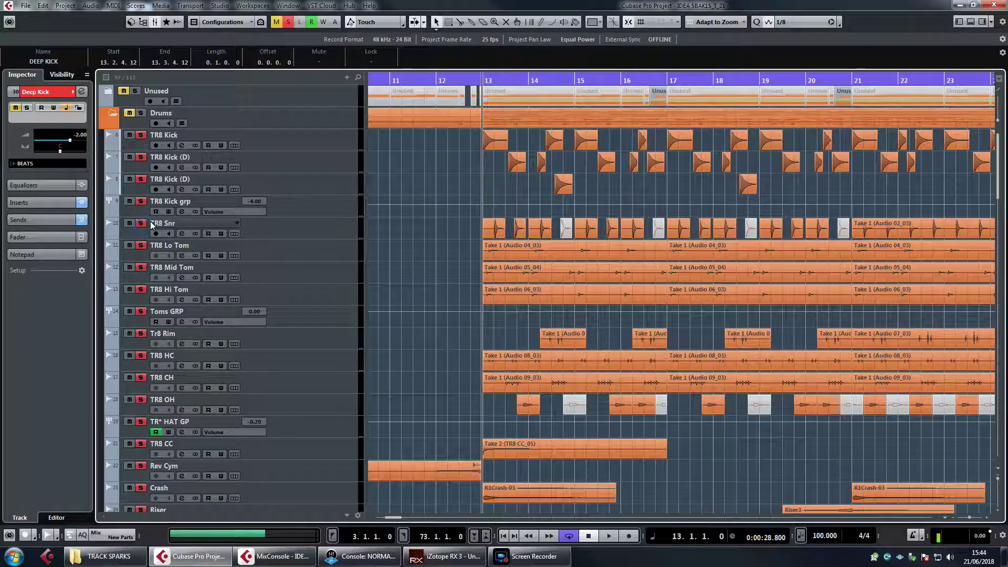
{"action": "left_click", "coordinate": [141, 188]}
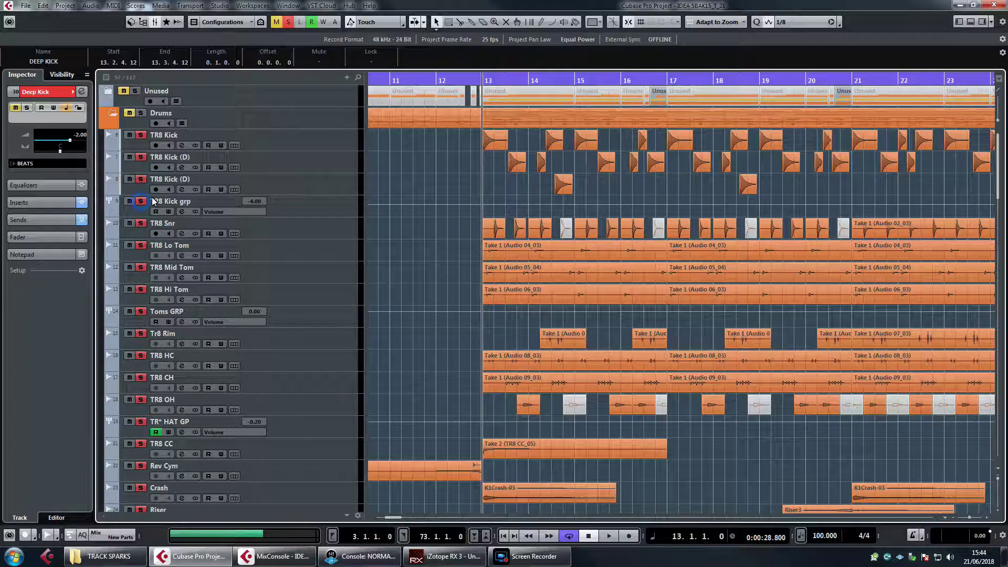
Place the playhead at bar 12, release the TR8 GRP solo, and solo the CYM GRP.
{"action": "left_click", "coordinate": [418, 76]}
{"action": "key", "text": "g"}
{"action": "key", "text": "g"}
{"action": "key", "text": "g"}
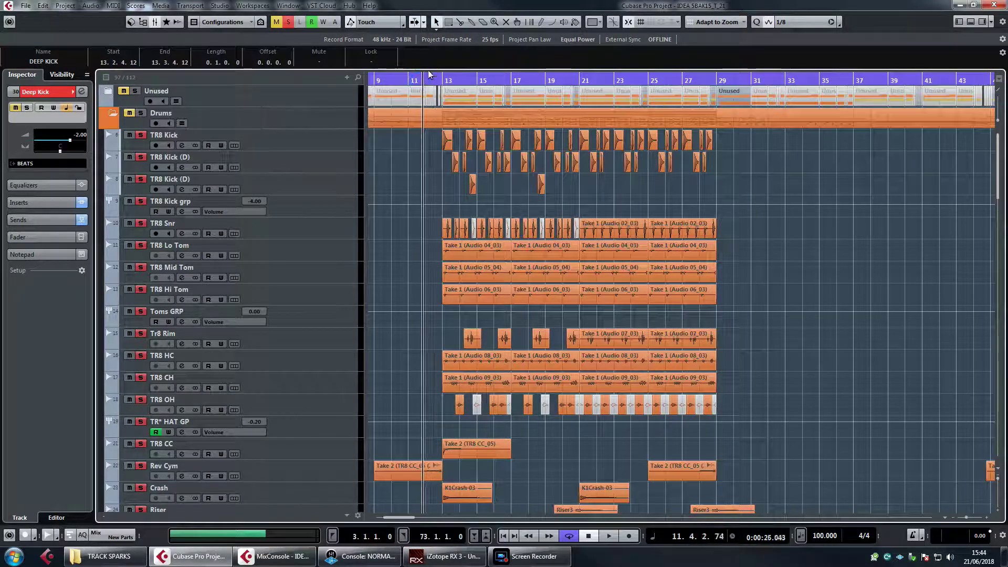
{"action": "scroll", "coordinate": [439, 200], "scroll_direction": "down", "scroll_amount": 4}
{"action": "scroll", "coordinate": [457, 210], "scroll_direction": "down", "scroll_amount": 6}
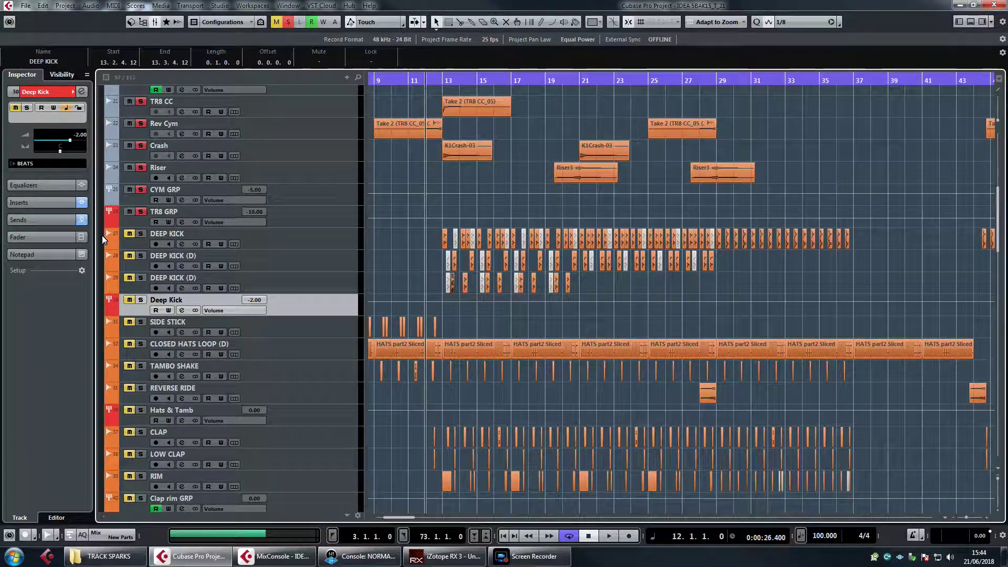
{"action": "left_click", "coordinate": [140, 212]}
{"action": "left_click", "coordinate": [140, 190]}
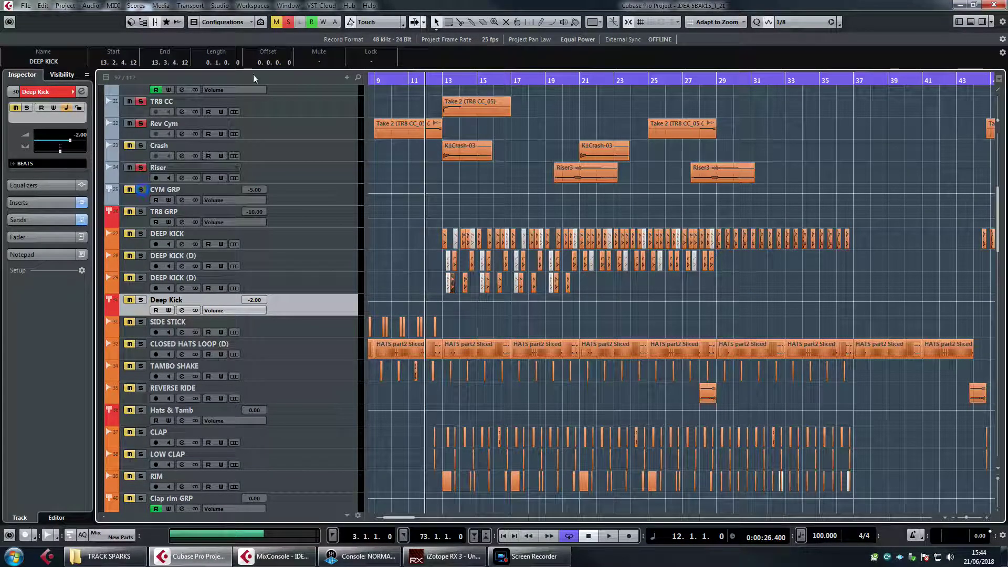
Release all active solos and place the playhead at the start of bar 13.
{"action": "left_click", "coordinate": [290, 24]}
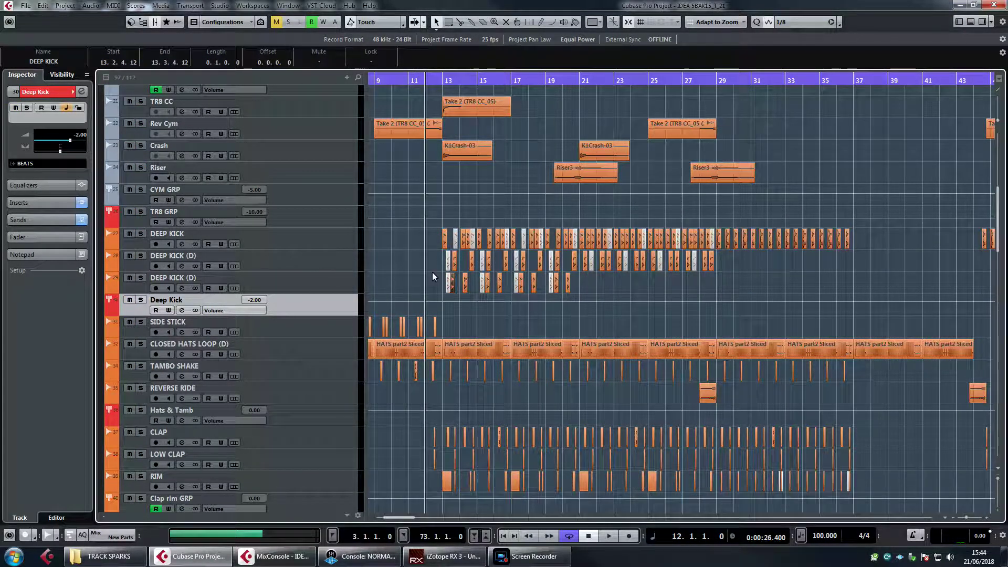
{"action": "scroll", "coordinate": [473, 267], "scroll_direction": "down", "scroll_amount": 3}
{"action": "scroll", "coordinate": [473, 267], "scroll_direction": "left", "scroll_amount": 3}
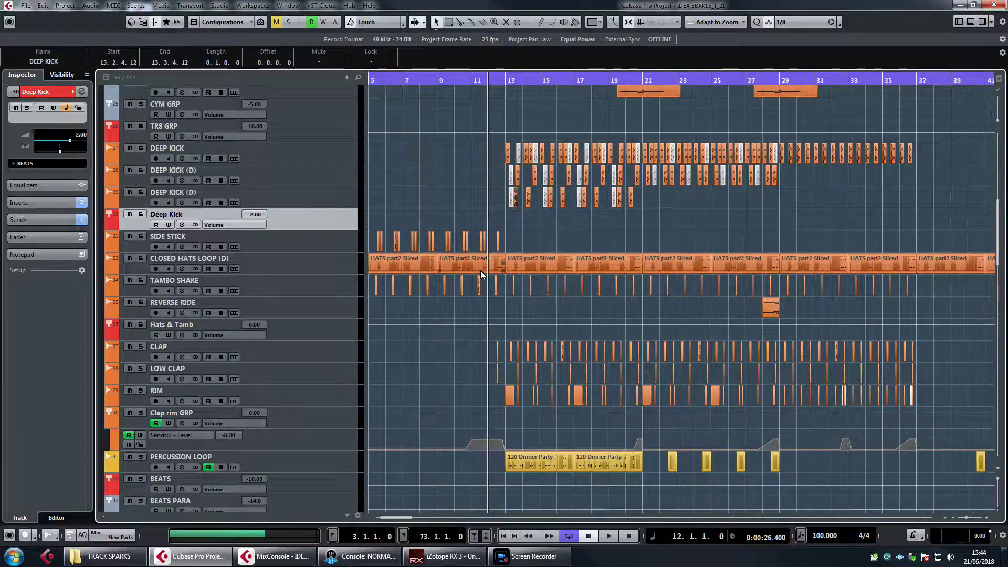
{"action": "scroll", "coordinate": [486, 257], "scroll_direction": "up", "scroll_amount": 3}
{"action": "left_click_drag", "start_coordinate": [505, 82], "coordinate": [517, 137]}
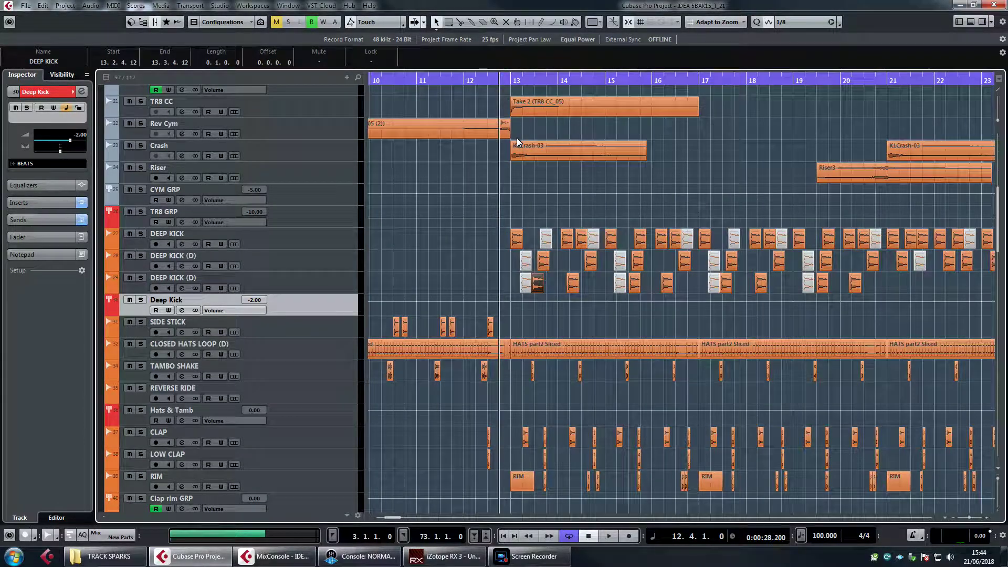
{"action": "left_click", "coordinate": [521, 148]}
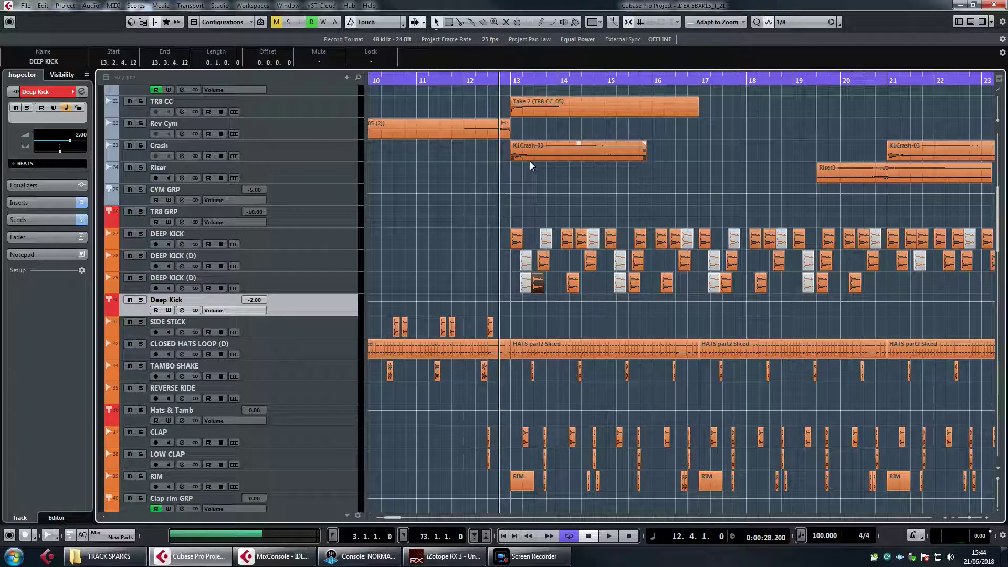
{"action": "left_click", "coordinate": [530, 162]}
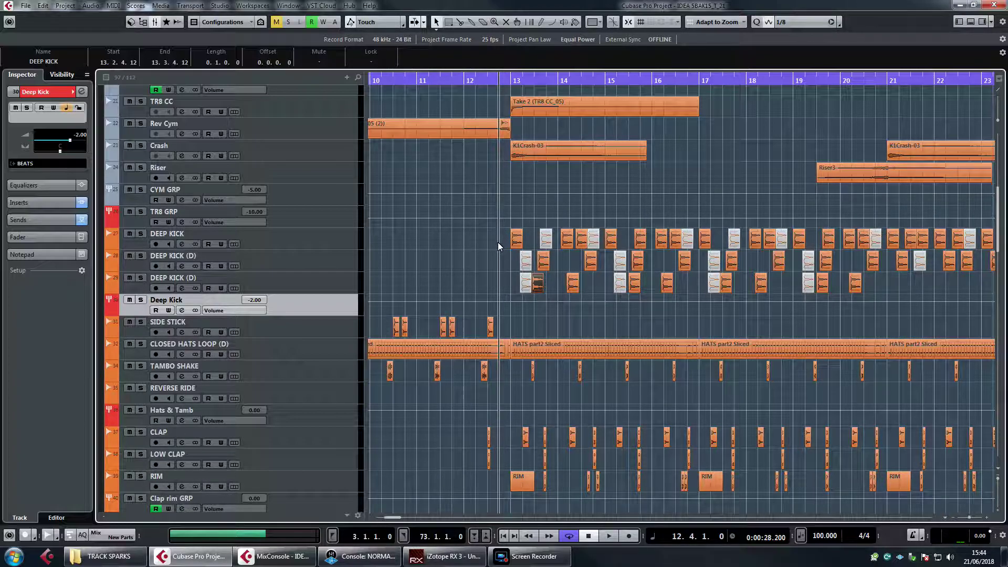
{"action": "left_click", "coordinate": [508, 83]}
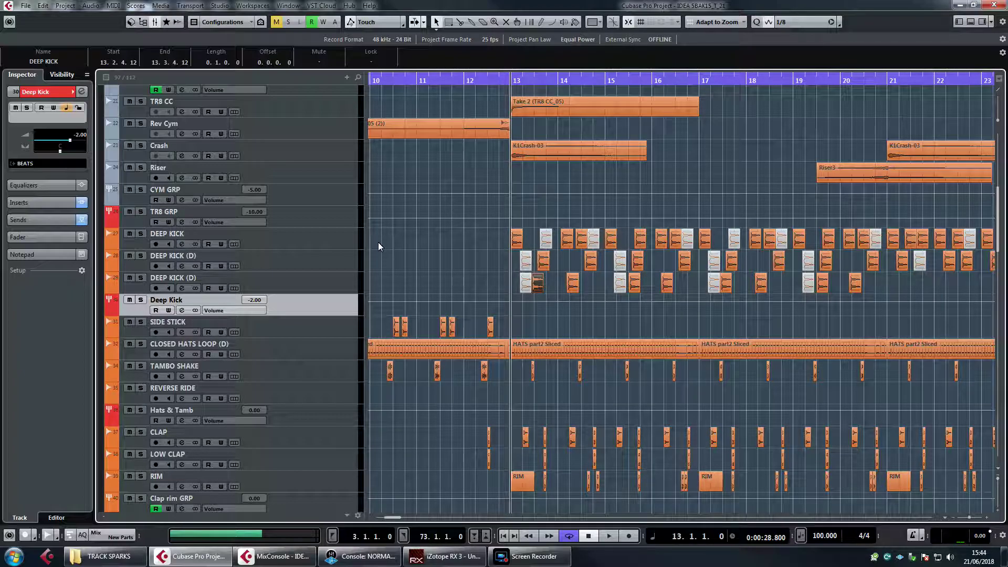
Solo the BEATS group and look over the drum tracks that feed it.
{"action": "scroll", "coordinate": [391, 242], "scroll_direction": "down", "scroll_amount": 4}
{"action": "scroll", "coordinate": [523, 234], "scroll_direction": "right", "scroll_amount": 2}
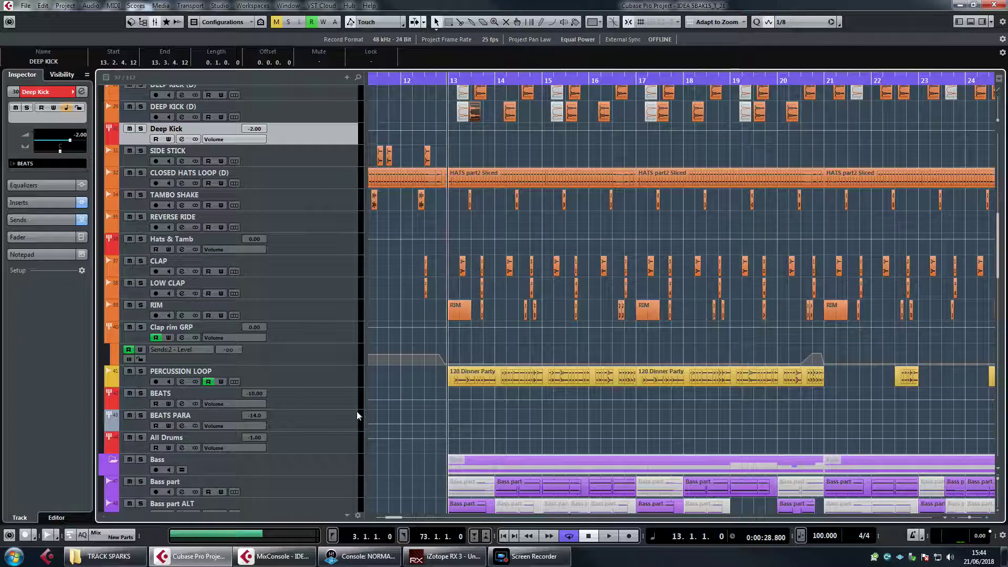
{"action": "left_click", "coordinate": [346, 401]}
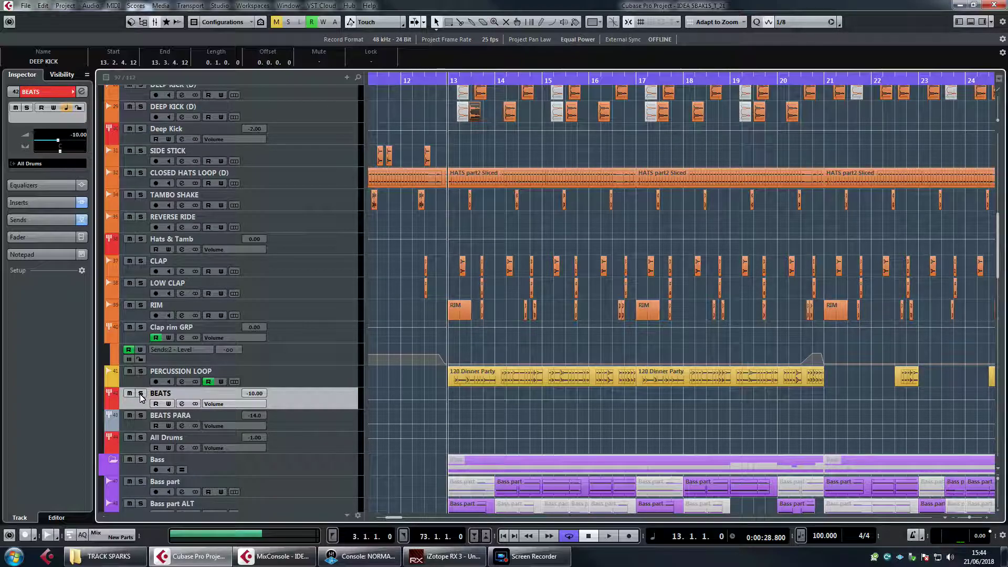
{"action": "left_click", "coordinate": [140, 393]}
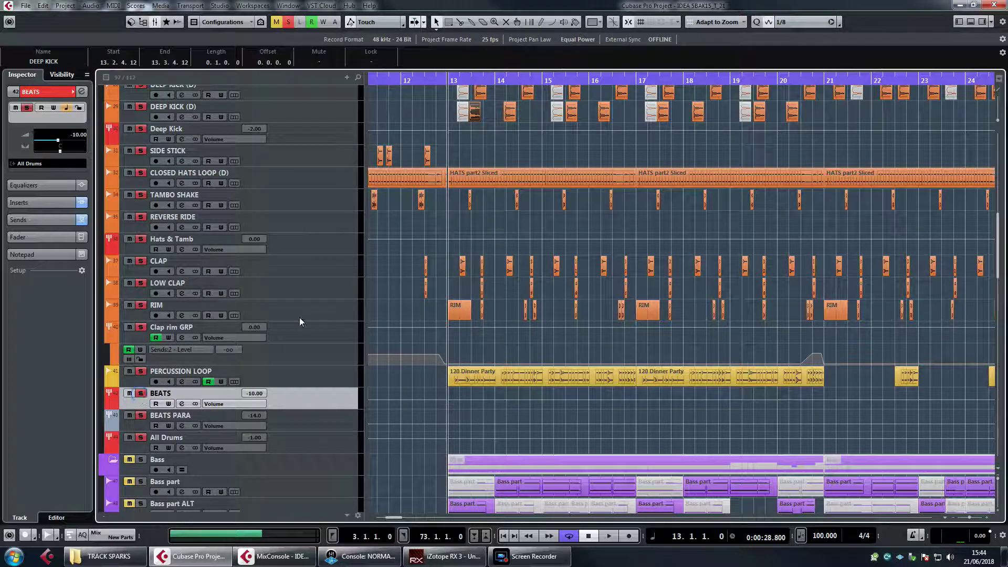
{"action": "scroll", "coordinate": [481, 295], "scroll_direction": "up", "scroll_amount": 4}
{"action": "scroll", "coordinate": [481, 295], "scroll_direction": "down", "scroll_amount": 6}
Point out the BEATS and BEATS PARA groups, and release the solo on the All Drums group.
{"action": "left_click", "coordinate": [310, 423]}
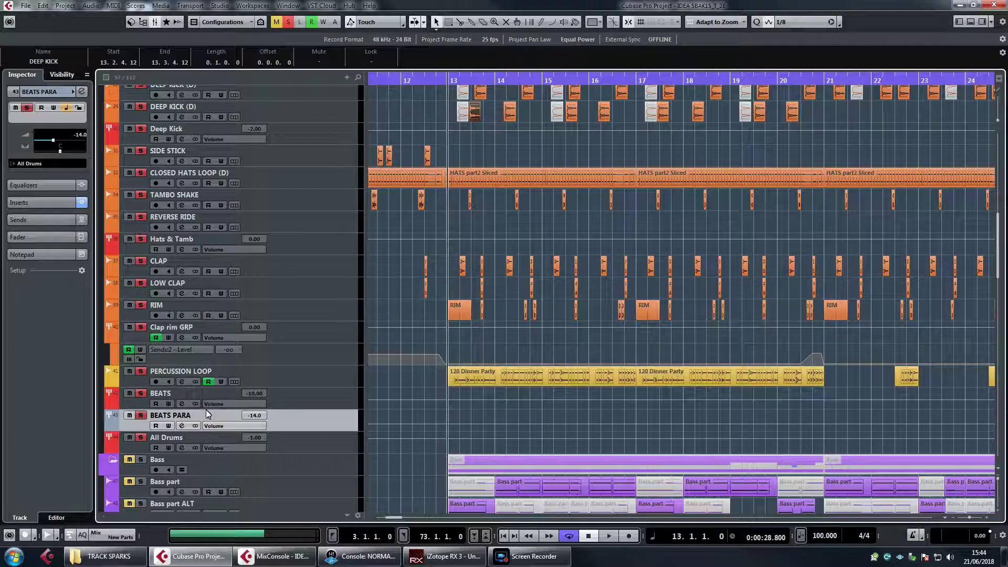
{"action": "left_click", "coordinate": [322, 399]}
{"action": "left_click", "coordinate": [323, 420], "text": "shift"}
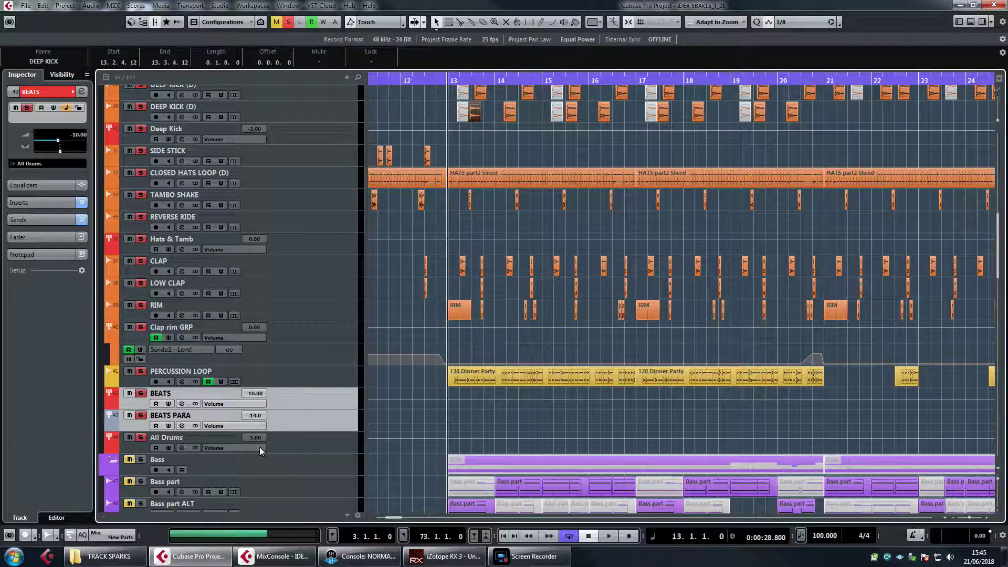
{"action": "left_click", "coordinate": [323, 443]}
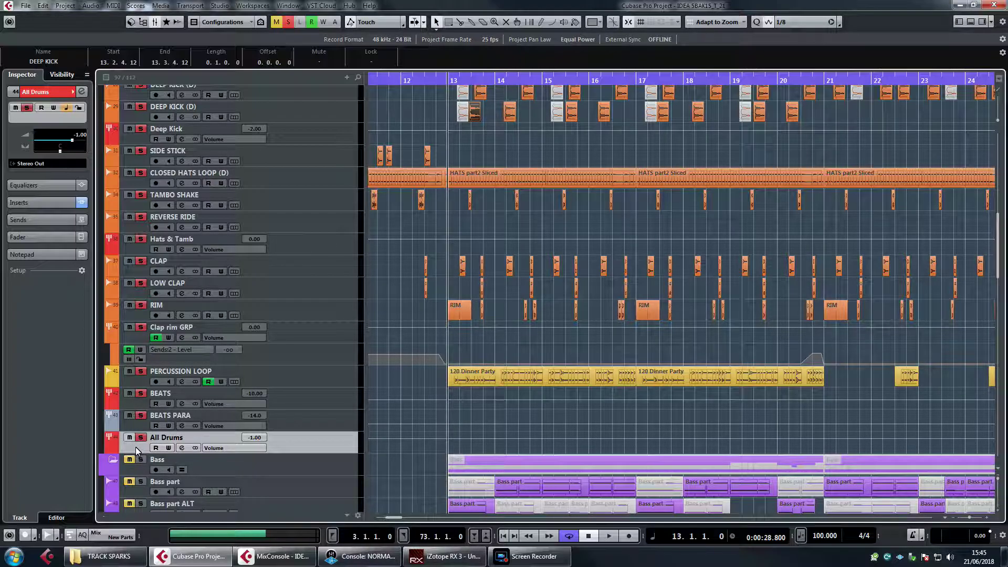
{"action": "left_click", "coordinate": [141, 438]}
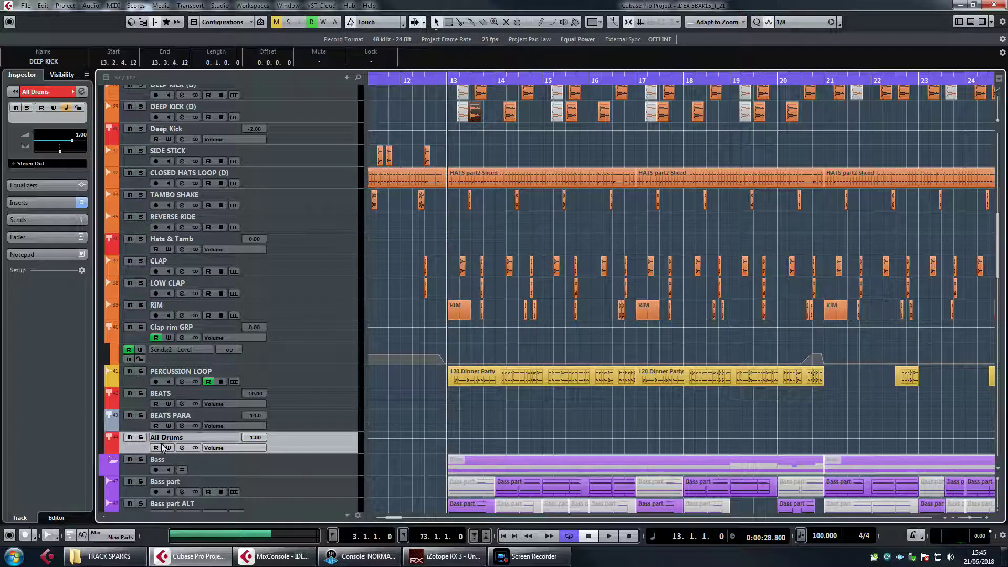
Go through the BEATS PARA and BEATS groups again, ending with the All Drums group selected.
{"action": "left_click", "coordinate": [303, 421]}
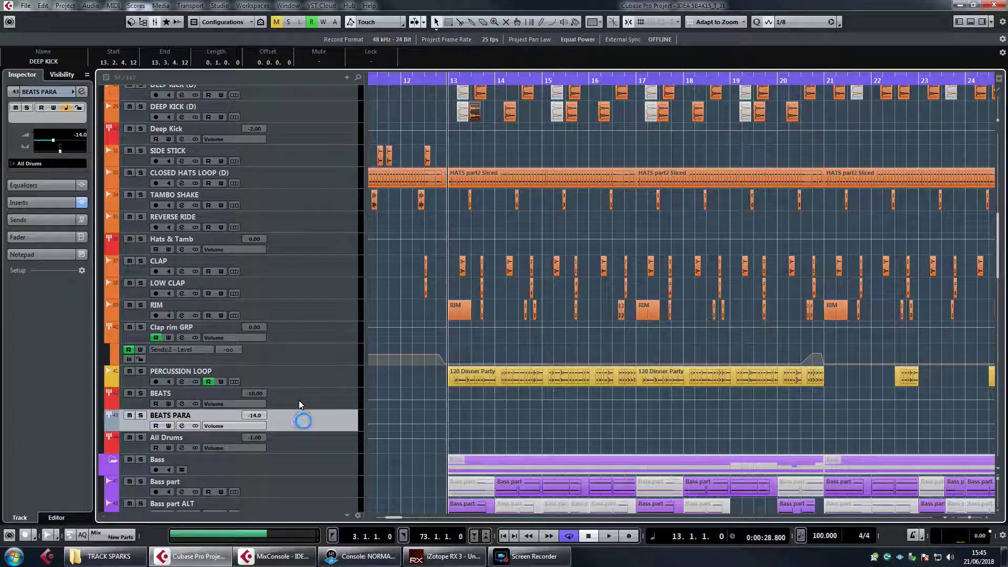
{"action": "left_click", "coordinate": [299, 401]}
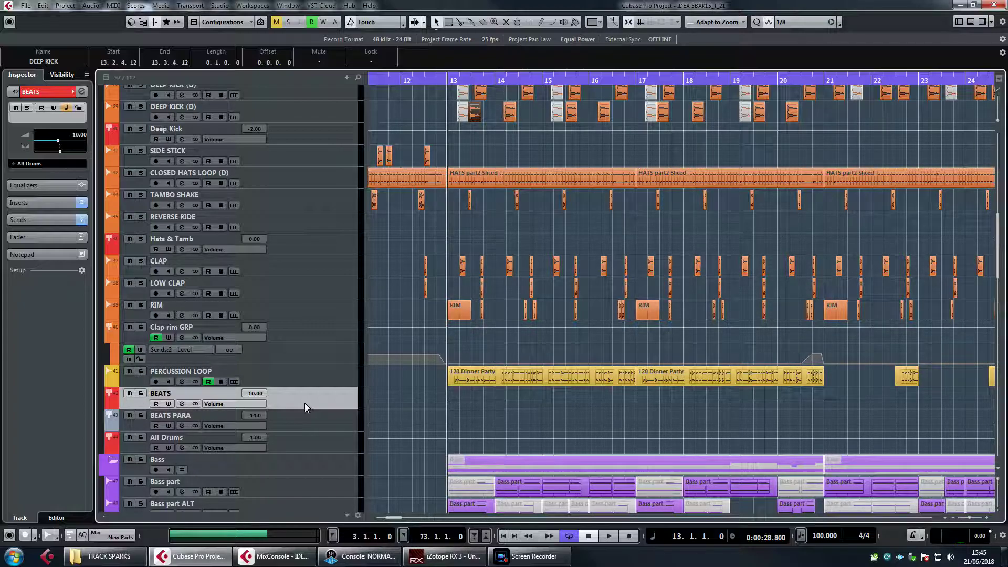
{"action": "left_click", "coordinate": [310, 424]}
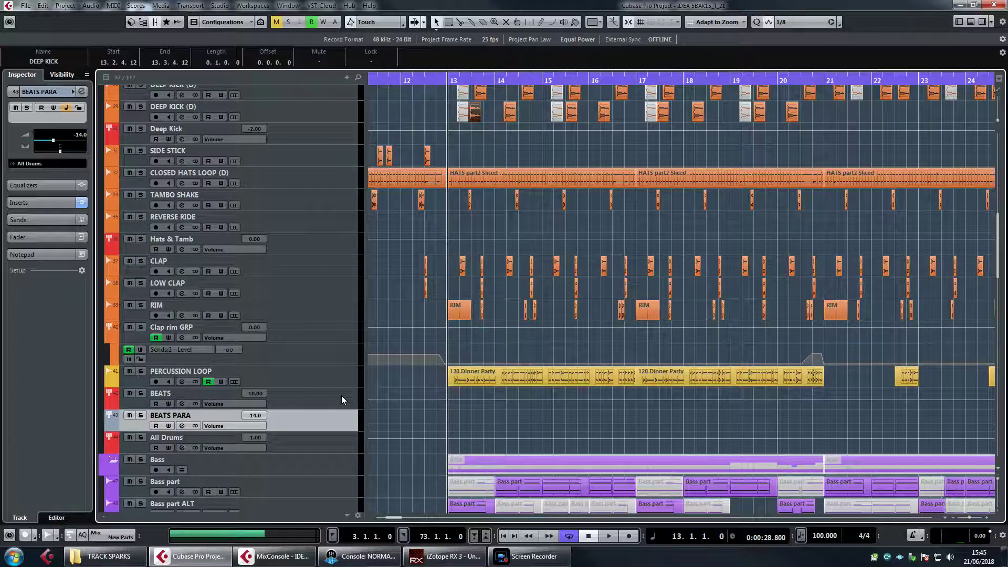
{"action": "left_click", "coordinate": [295, 399], "text": "ctrl"}
{"action": "left_click", "coordinate": [313, 446]}
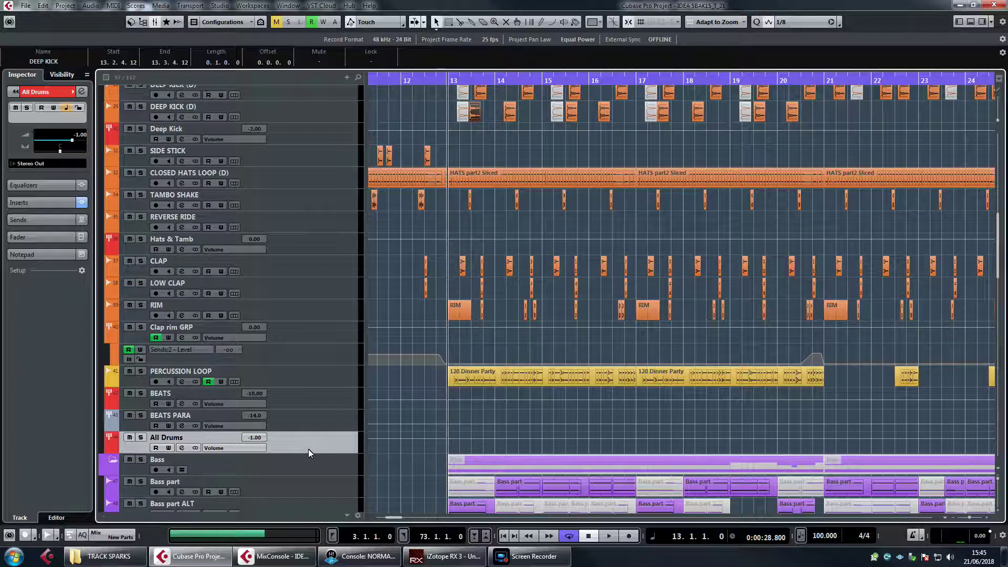
Solo the Bass ALL group and play the bass parts from bar 13.
{"action": "scroll", "coordinate": [464, 414], "scroll_direction": "right", "scroll_amount": 2}
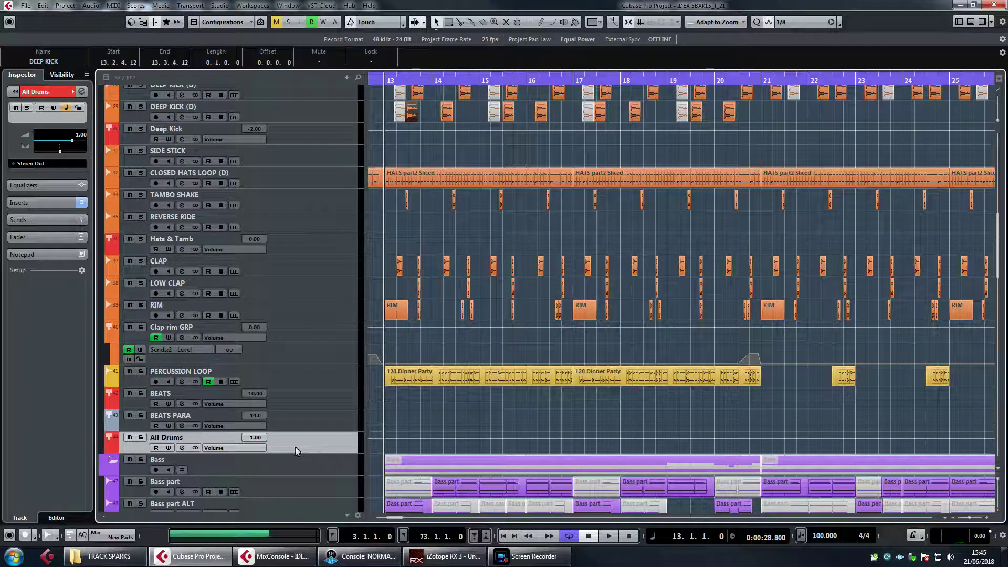
{"action": "scroll", "coordinate": [457, 415], "scroll_direction": "down", "scroll_amount": 3}
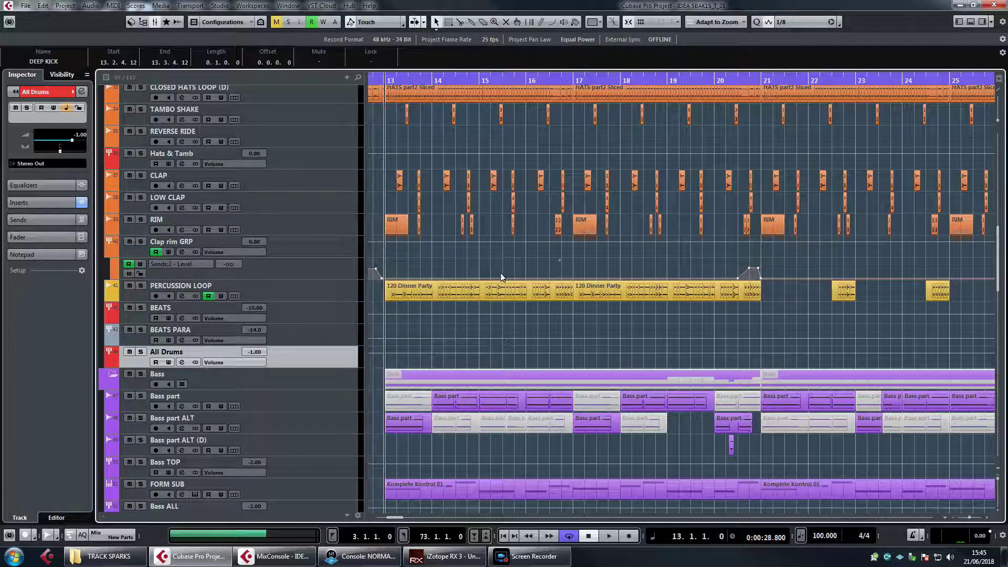
{"action": "scroll", "coordinate": [501, 279], "scroll_direction": "down", "scroll_amount": 3}
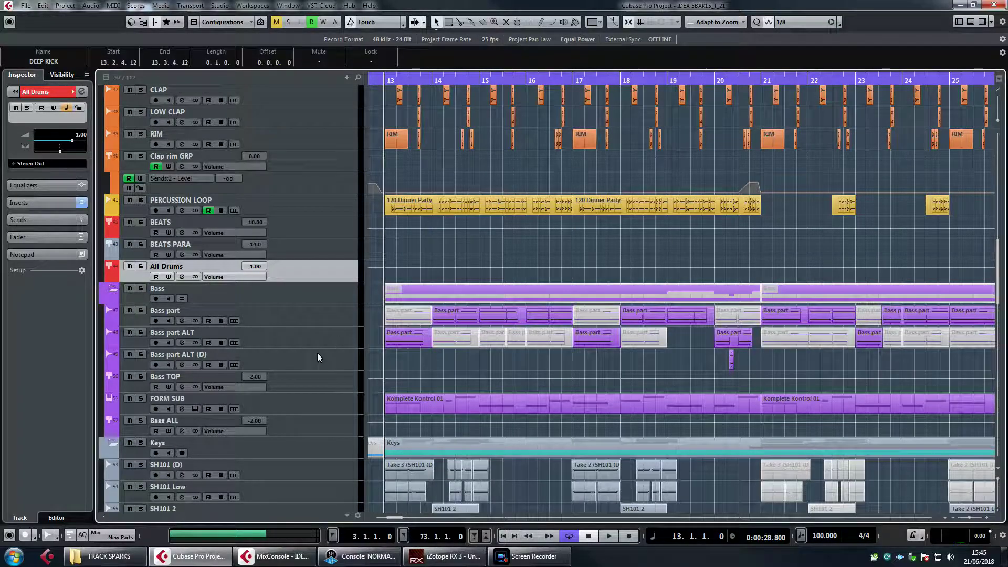
{"action": "left_click", "coordinate": [323, 429]}
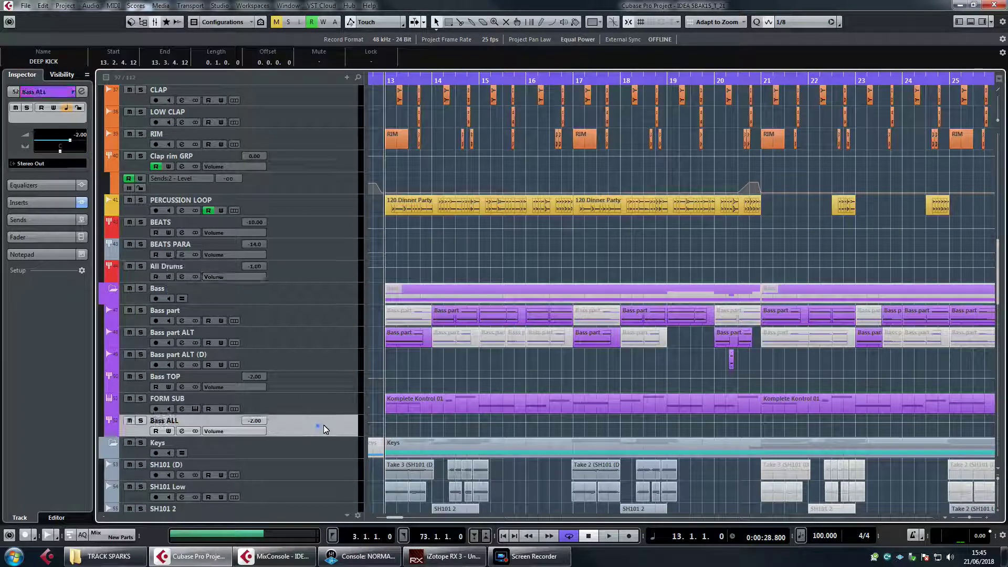
{"action": "left_click", "coordinate": [140, 421]}
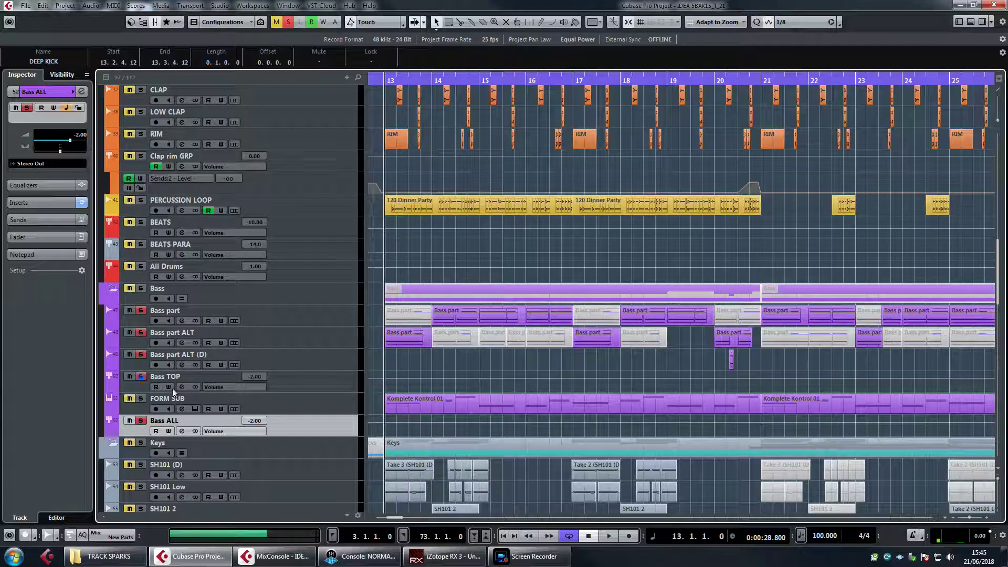
{"action": "key", "text": "space"}
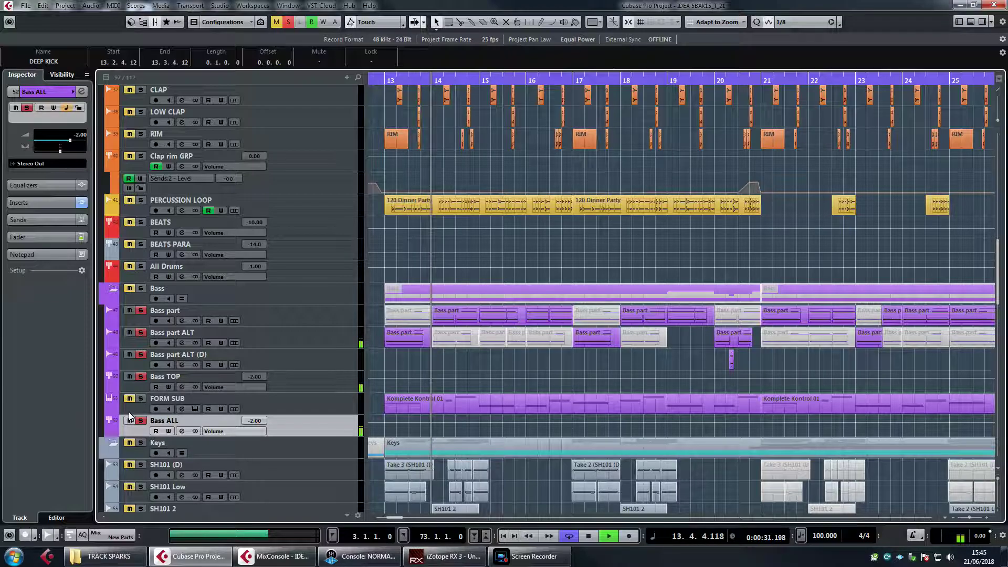
Add the FORM SUB track to the soloed bass, listen, and release both solos after stopping playback.
{"action": "left_click", "coordinate": [139, 399]}
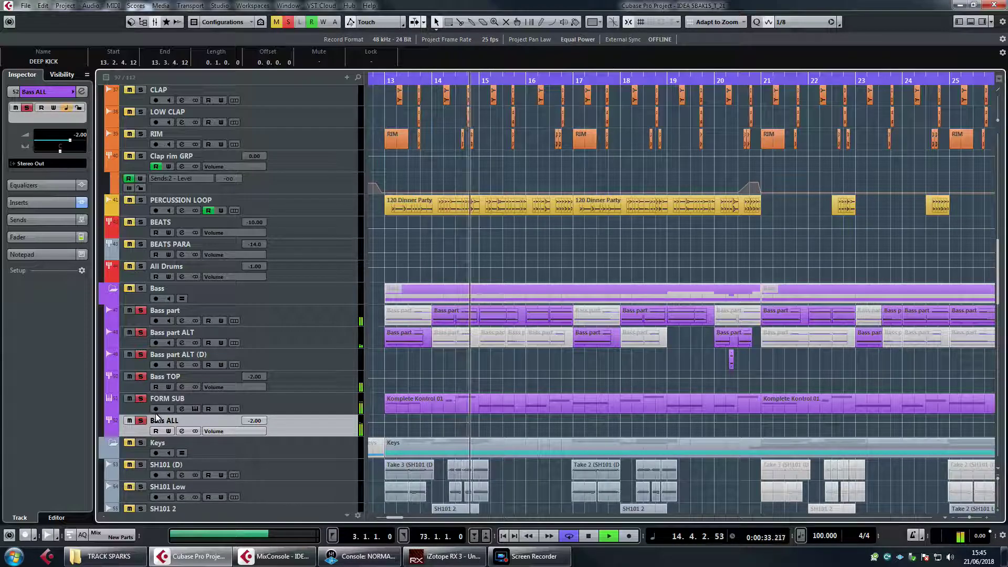
{"action": "key", "text": "space"}
{"action": "left_click", "coordinate": [140, 399]}
{"action": "left_click", "coordinate": [140, 423]}
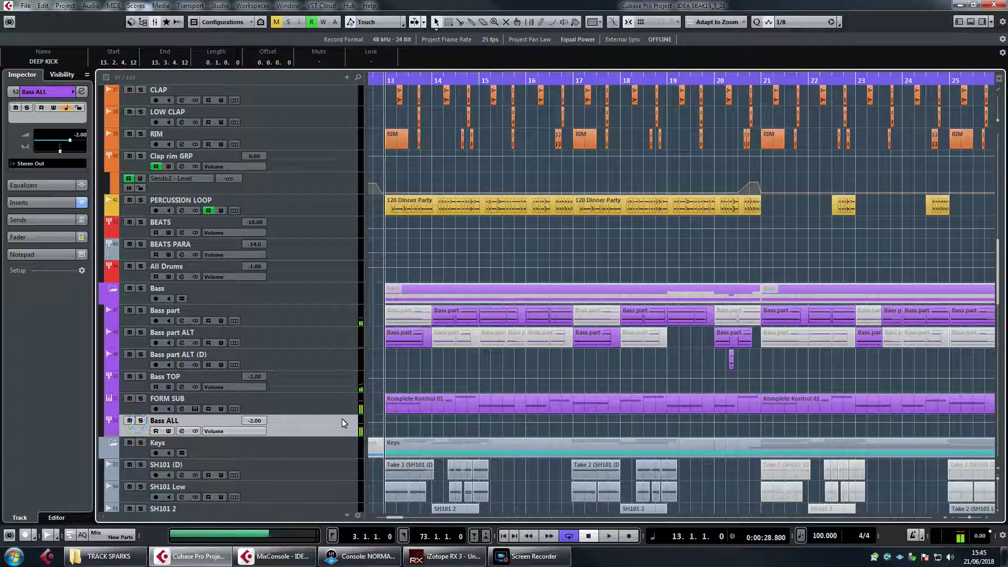
Solo the 101 GRP, listen to the SH101 tracks from bar 13, and release the solo.
{"action": "scroll", "coordinate": [286, 382], "scroll_direction": "down", "scroll_amount": 4}
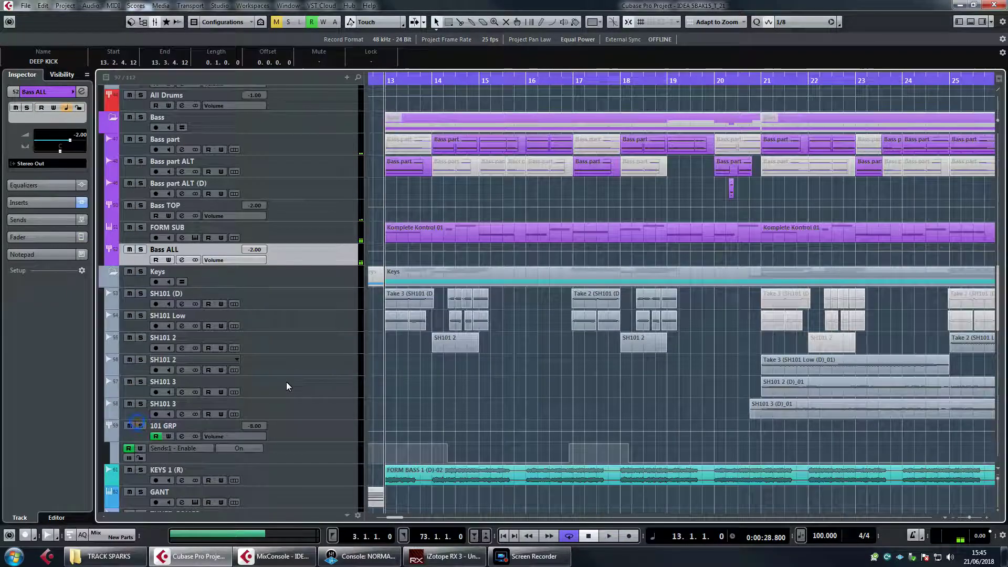
{"action": "left_click", "coordinate": [140, 426]}
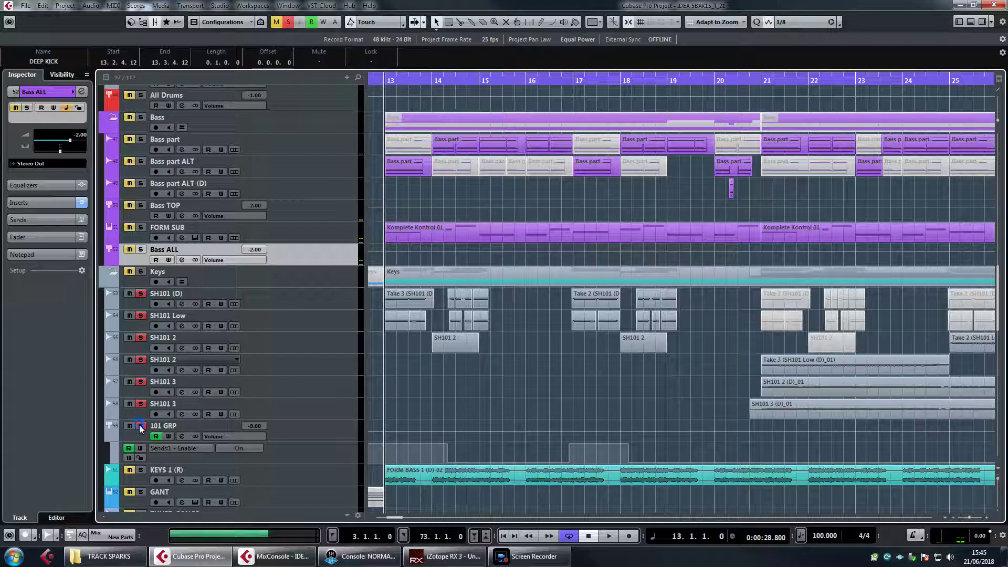
{"action": "key", "text": "space"}
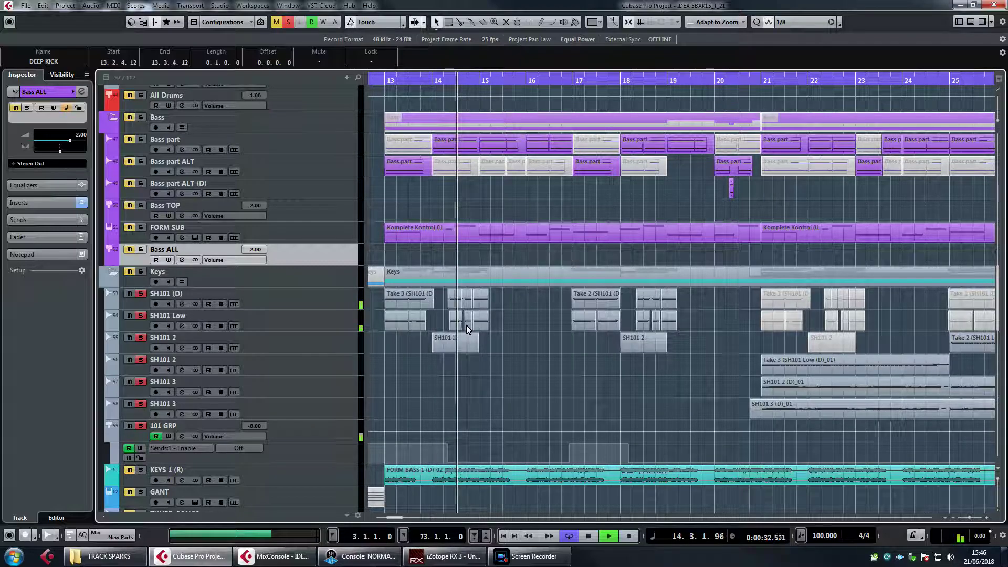
{"action": "key", "text": "space"}
{"action": "left_click", "coordinate": [141, 426]}
Solo the ALL Vox group and look over the vocal tracks and subgroups routed to it.
{"action": "scroll", "coordinate": [278, 391], "scroll_direction": "down", "scroll_amount": 10}
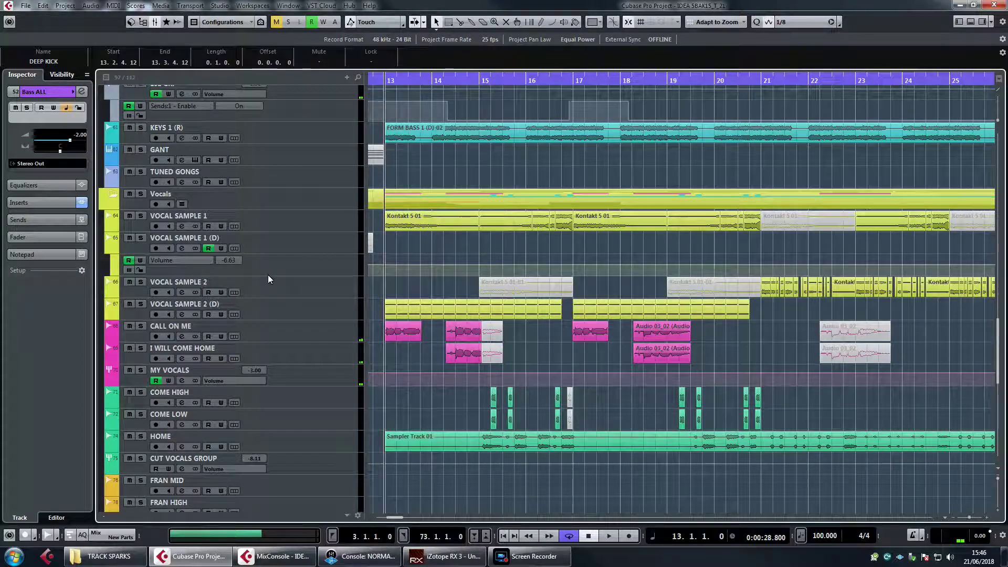
{"action": "scroll", "coordinate": [278, 259], "scroll_direction": "down", "scroll_amount": 6}
{"action": "left_click", "coordinate": [140, 292]}
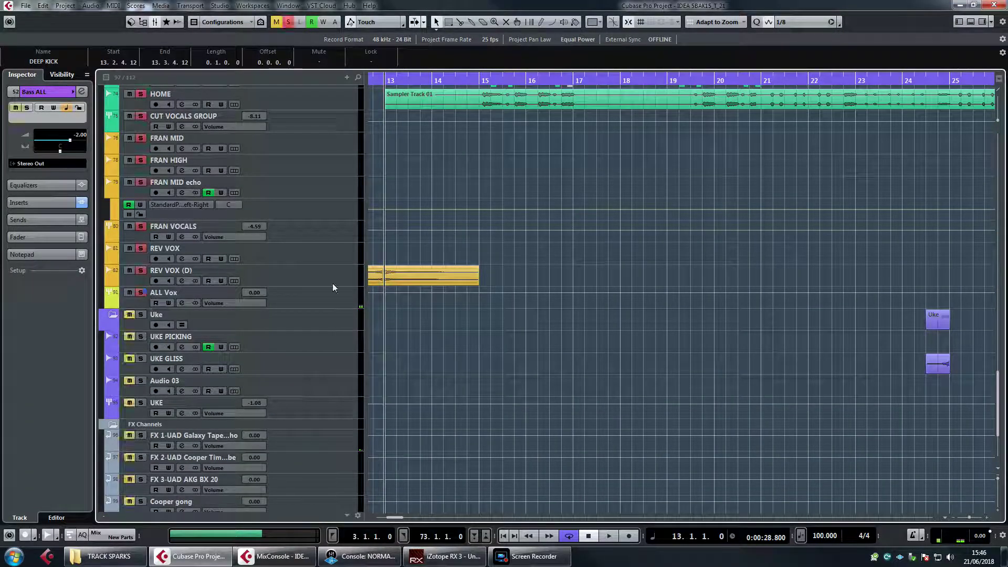
{"action": "scroll", "coordinate": [562, 288], "scroll_direction": "up", "scroll_amount": 5}
{"action": "scroll", "coordinate": [561, 285], "scroll_direction": "down", "scroll_amount": 3}
{"action": "scroll", "coordinate": [562, 286], "scroll_direction": "up", "scroll_amount": 3}
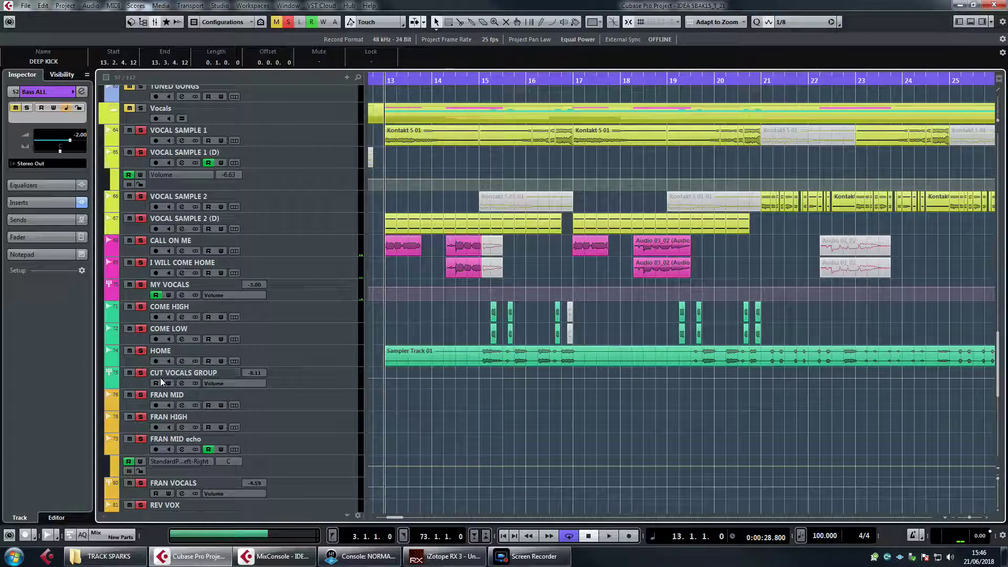
Toggle the solo on the CUT VOCALS GROUP, leave it off, and release the MY VOCALS solo.
{"action": "left_click", "coordinate": [140, 373]}
{"action": "left_click", "coordinate": [140, 373]}
{"action": "left_click", "coordinate": [140, 373]}
{"action": "left_click", "coordinate": [140, 284]}
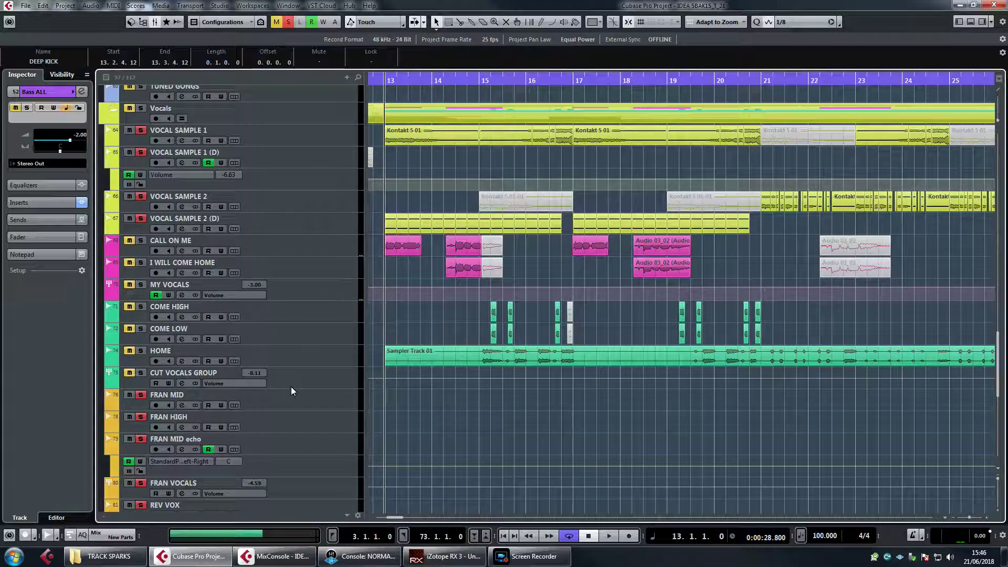
Switch the FRAN VOCALS solo off and back on, and place the playhead at bar 14.
{"action": "scroll", "coordinate": [291, 386], "scroll_direction": "down", "scroll_amount": 4}
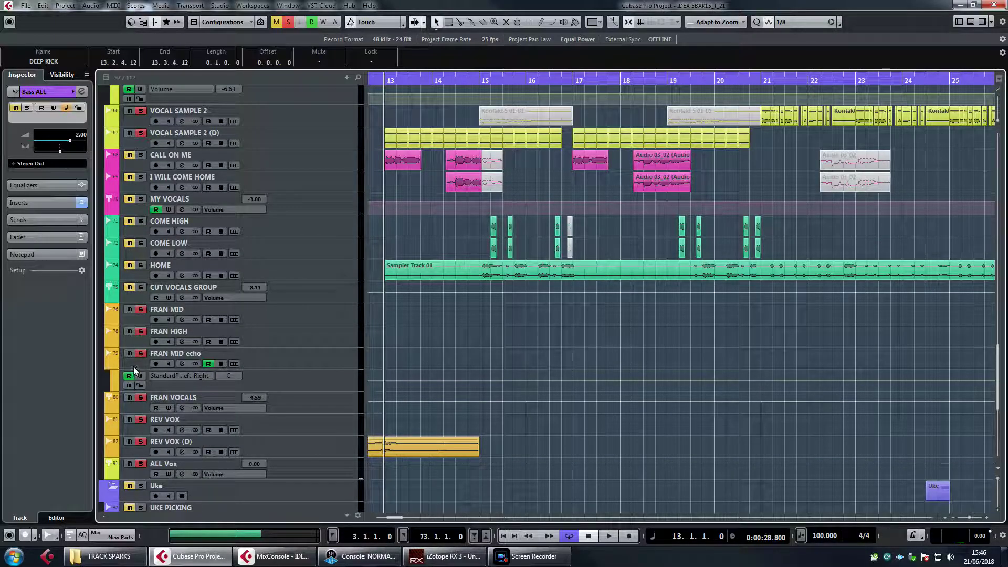
{"action": "left_click", "coordinate": [140, 398]}
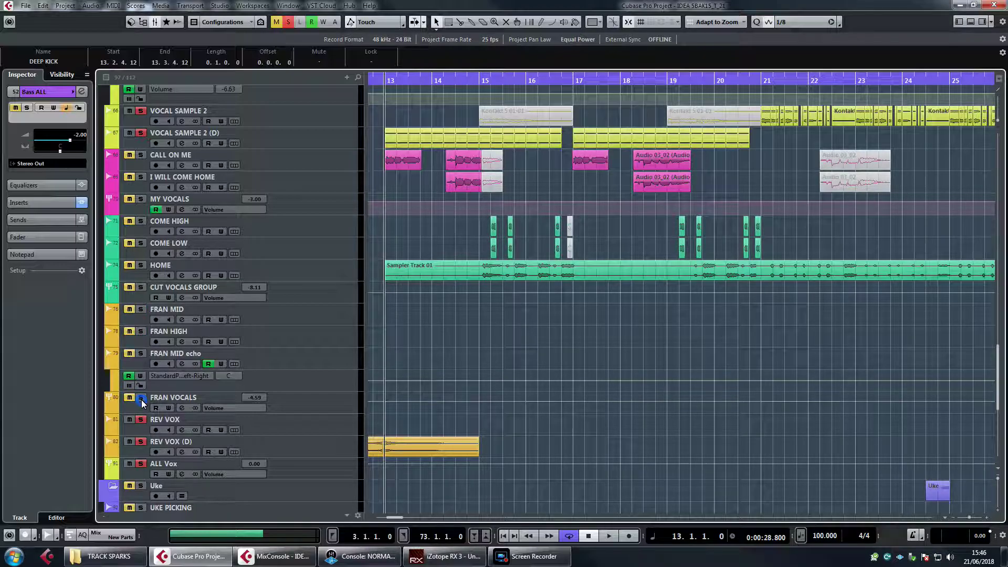
{"action": "left_click", "coordinate": [140, 398]}
{"action": "left_click_drag", "start_coordinate": [414, 83], "coordinate": [414, 67]}
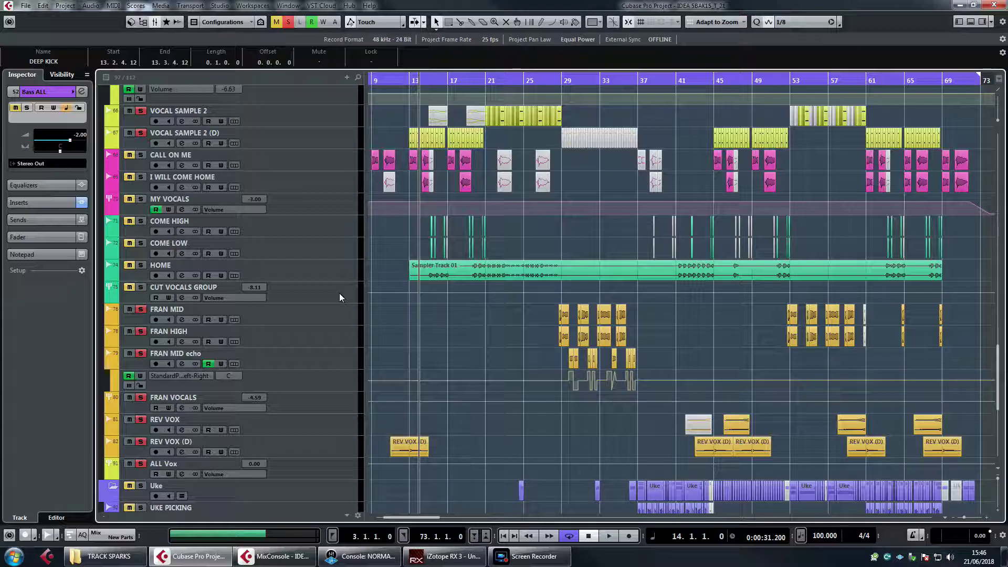
Release the vocal solos and place the playhead at bar 13, with the bass and keys tracks in view.
{"action": "scroll", "coordinate": [388, 283], "scroll_direction": "down", "scroll_amount": 8}
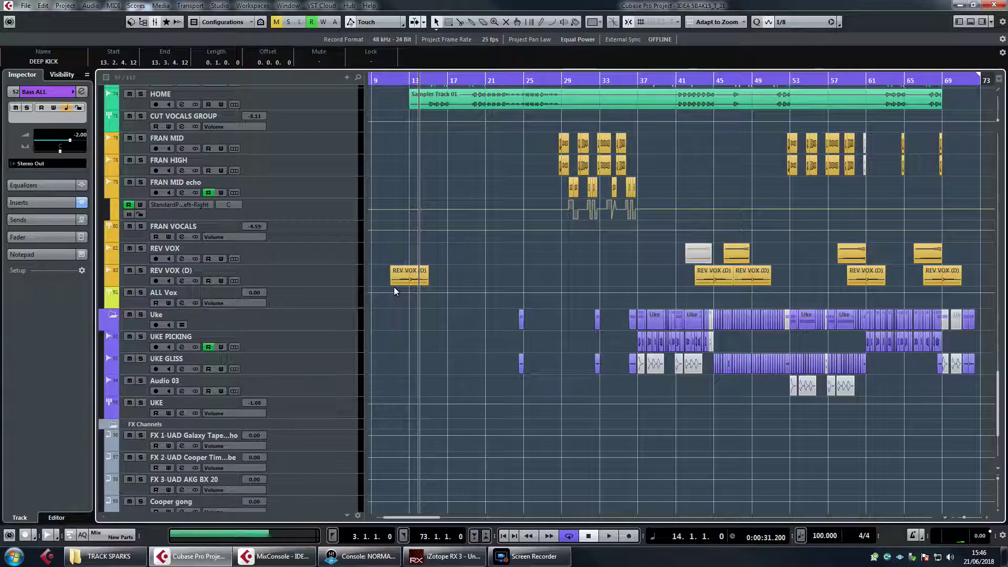
{"action": "scroll", "coordinate": [449, 297], "scroll_direction": "up", "scroll_amount": 15}
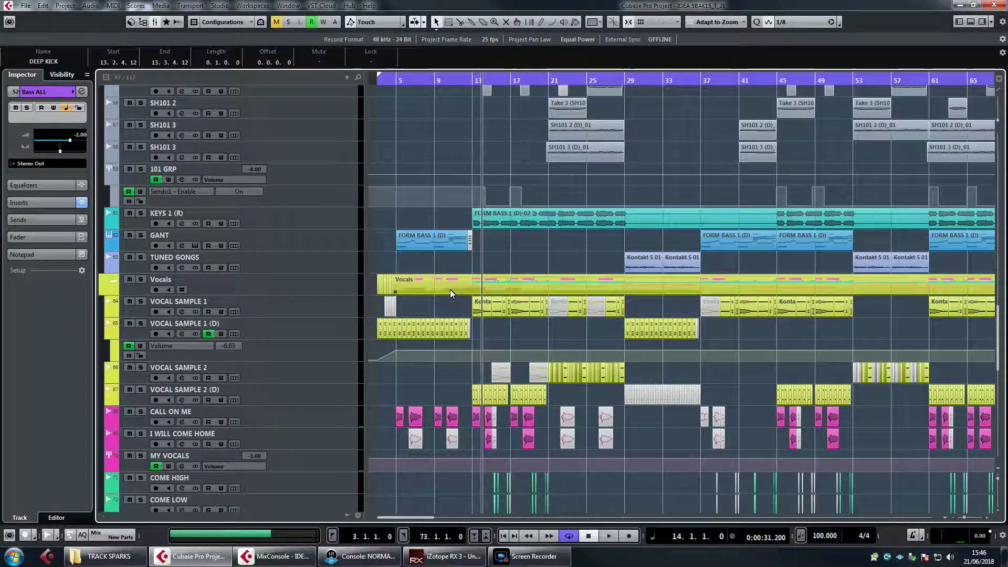
{"action": "left_click_drag", "start_coordinate": [477, 82], "coordinate": [465, 206]}
{"action": "scroll", "coordinate": [465, 205], "scroll_direction": "up", "scroll_amount": 7}
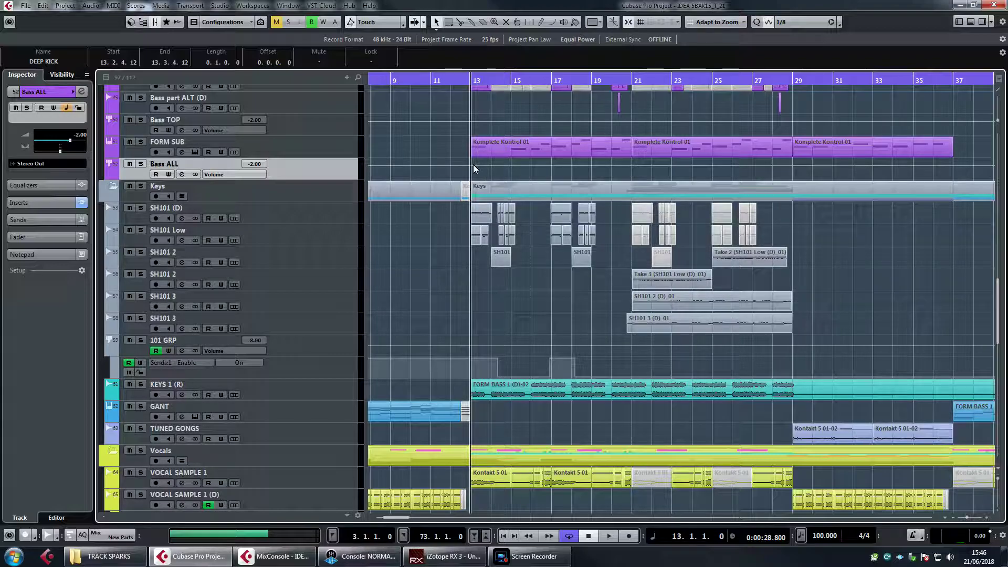
{"action": "scroll", "coordinate": [388, 175], "scroll_direction": "up", "scroll_amount": 4}
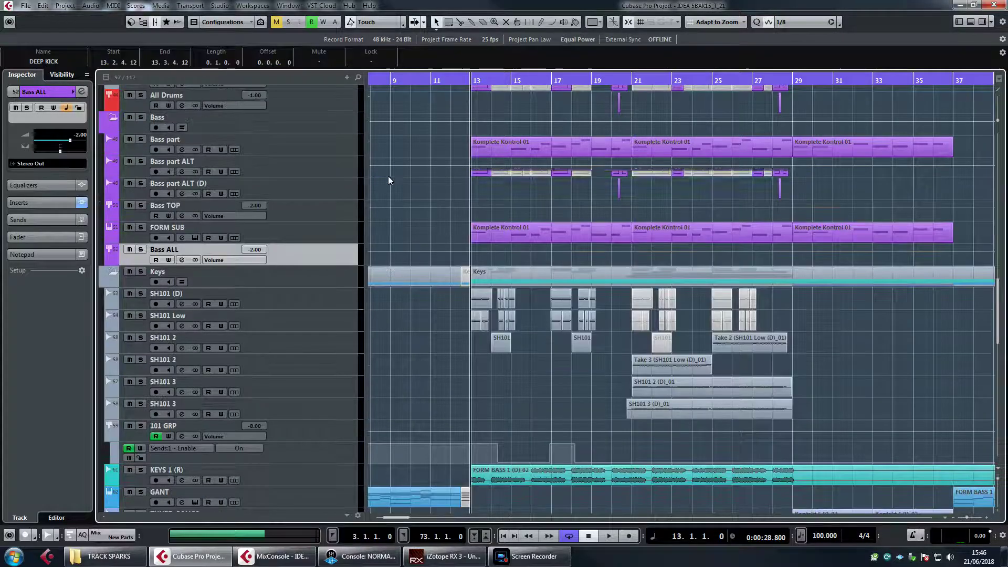
Solo the Bass ALL group and watch its UAD Teletronix LA-2A insert during playback from bar 13.
{"action": "left_click", "coordinate": [140, 249]}
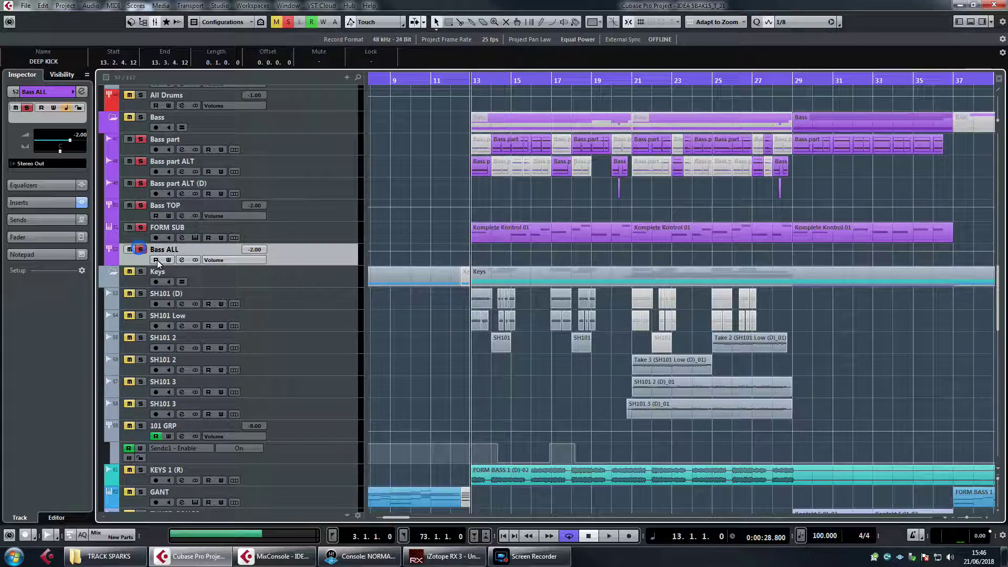
{"action": "left_click", "coordinate": [181, 260]}
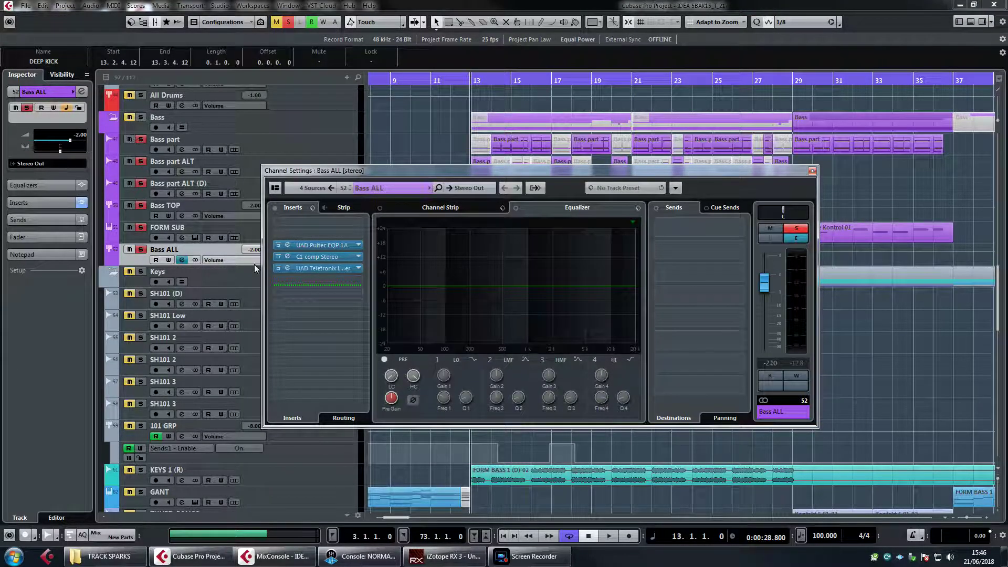
{"action": "left_click", "coordinate": [321, 268]}
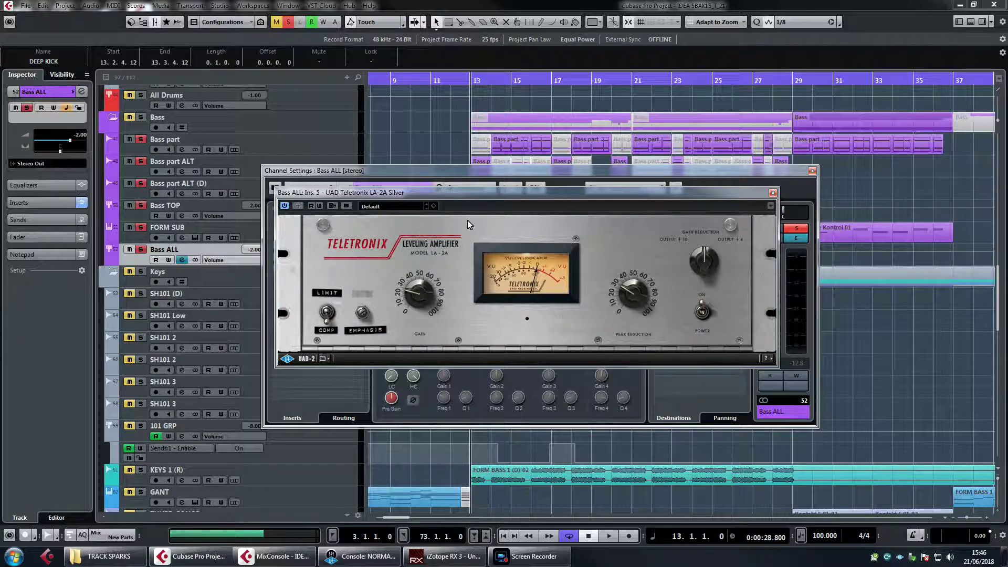
{"action": "left_click", "coordinate": [422, 192]}
{"action": "left_click_drag", "start_coordinate": [446, 202], "coordinate": [448, 206]}
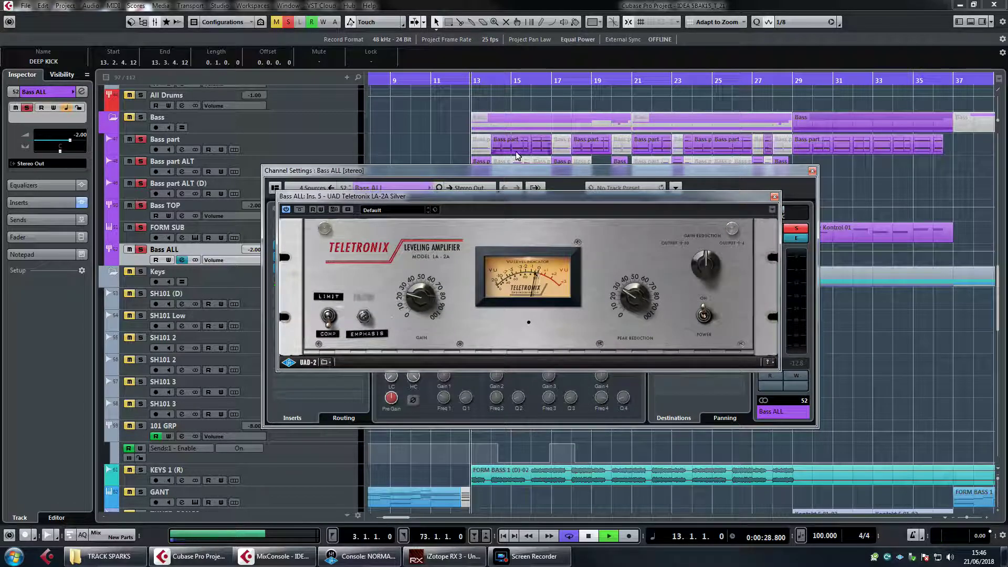
{"action": "key", "text": "space"}
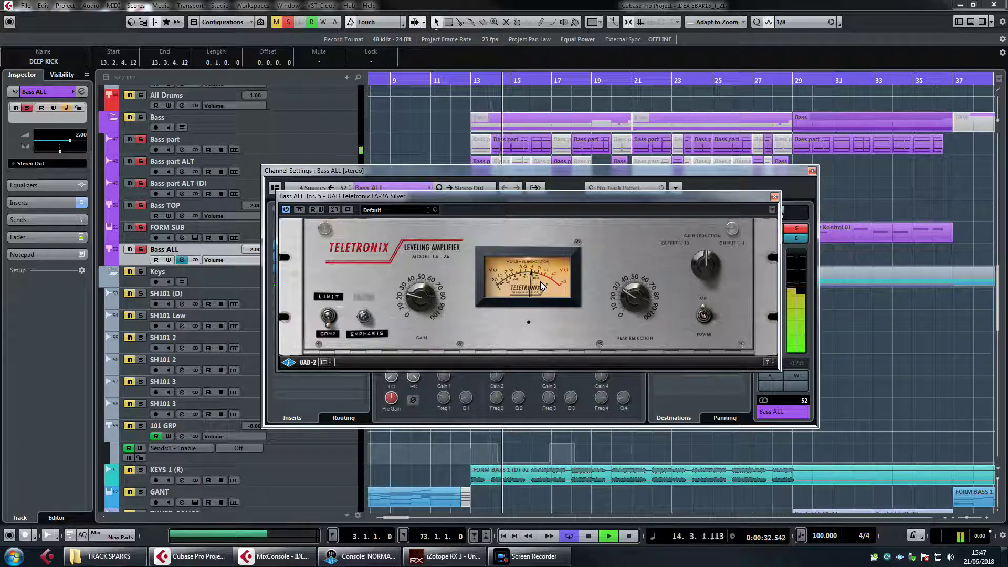
{"action": "key", "text": "space"}
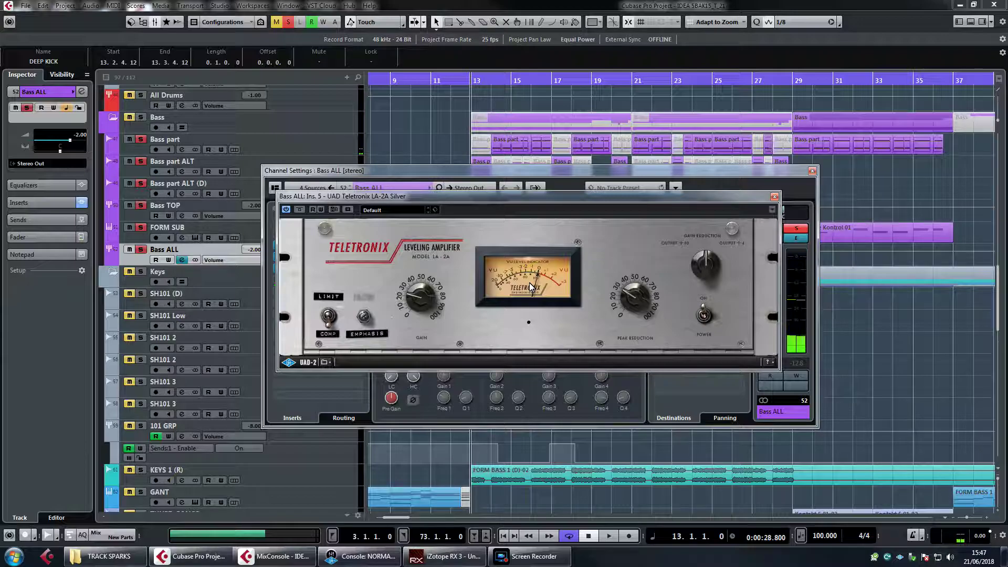
Solo the All Drums group and watch its UAD Teletronix LA-2A insert during playback from bar 13.
{"action": "left_click", "coordinate": [348, 109]}
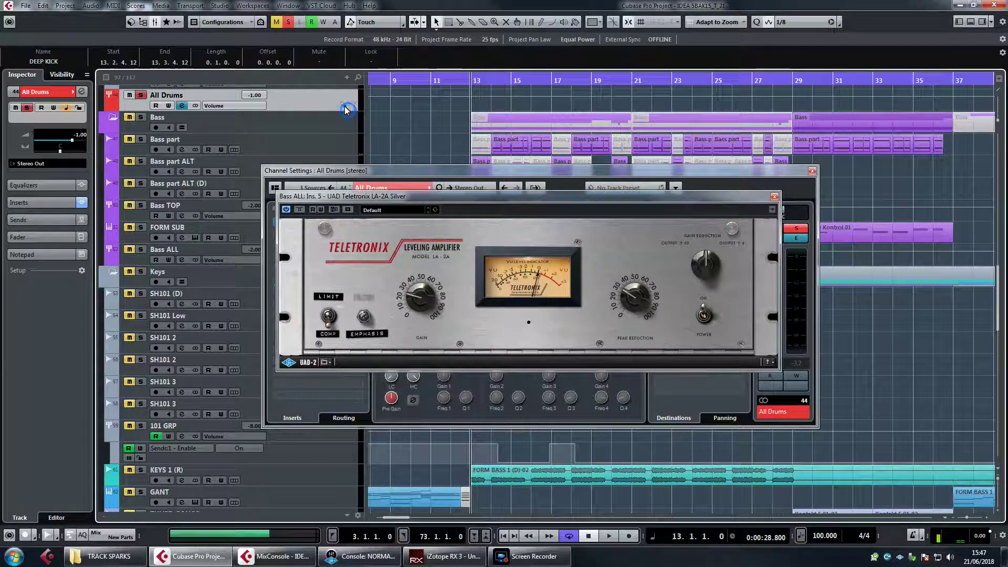
{"action": "left_click", "coordinate": [773, 196]}
{"action": "left_click", "coordinate": [334, 222]}
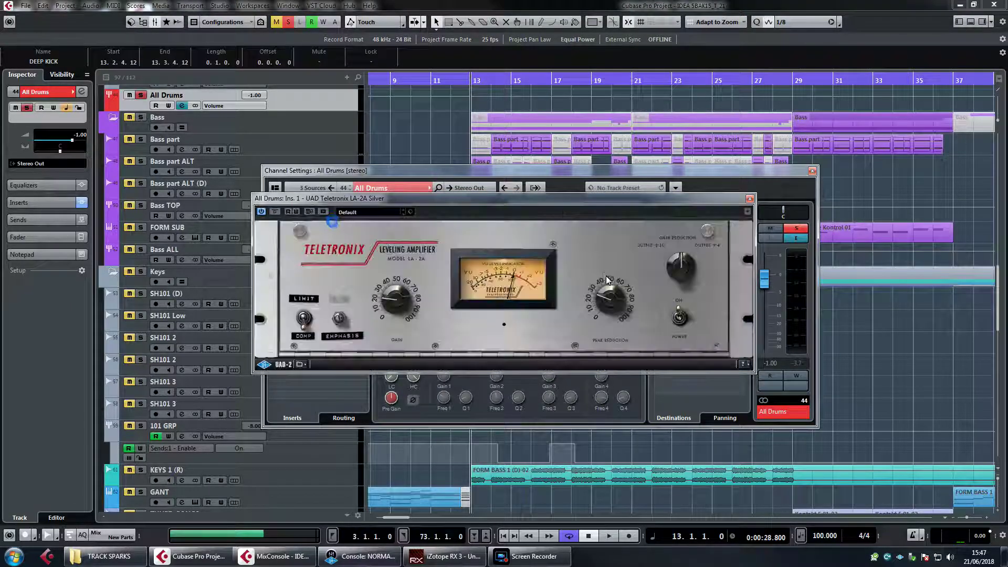
{"action": "key", "text": "space"}
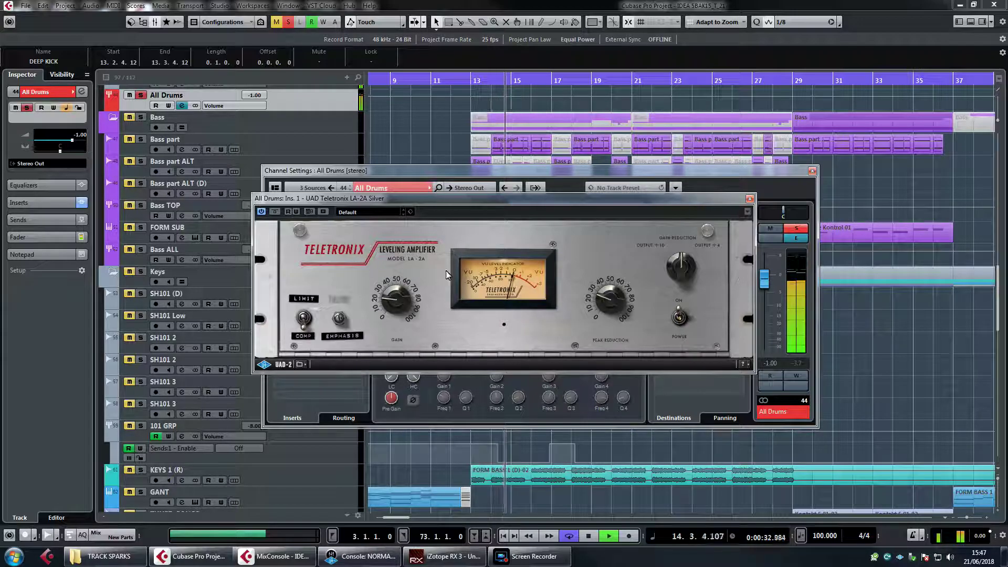
{"action": "key", "text": "space"}
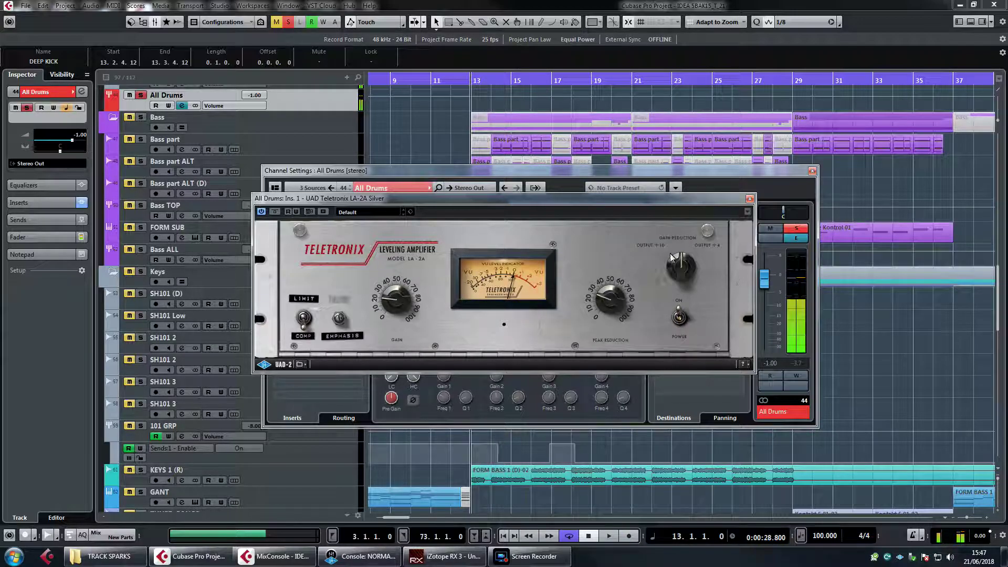
Close the LA-2A insert, release the All Drums solo, and close the group's channel settings.
{"action": "left_click", "coordinate": [750, 199]}
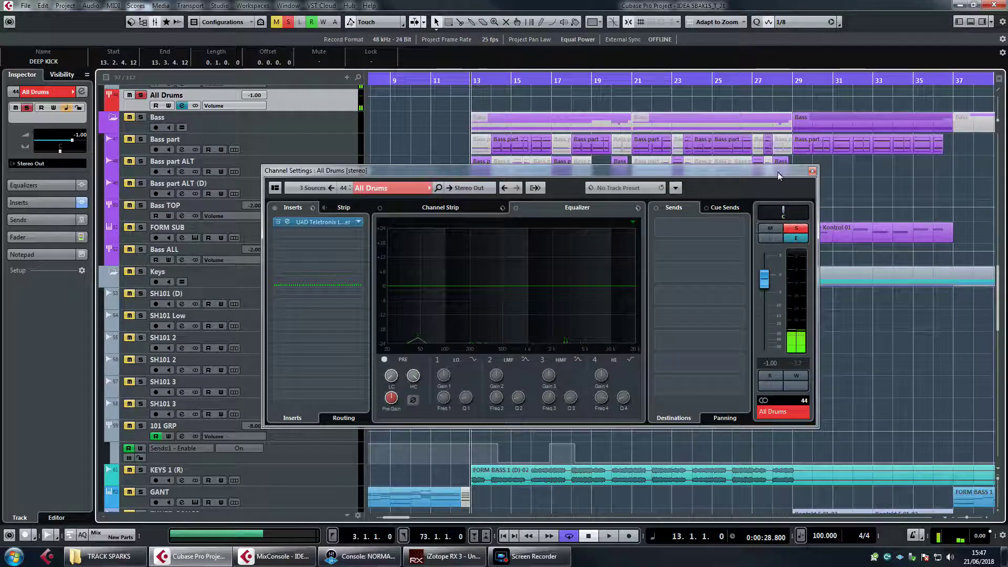
{"action": "left_click_drag", "start_coordinate": [732, 172], "coordinate": [743, 180]}
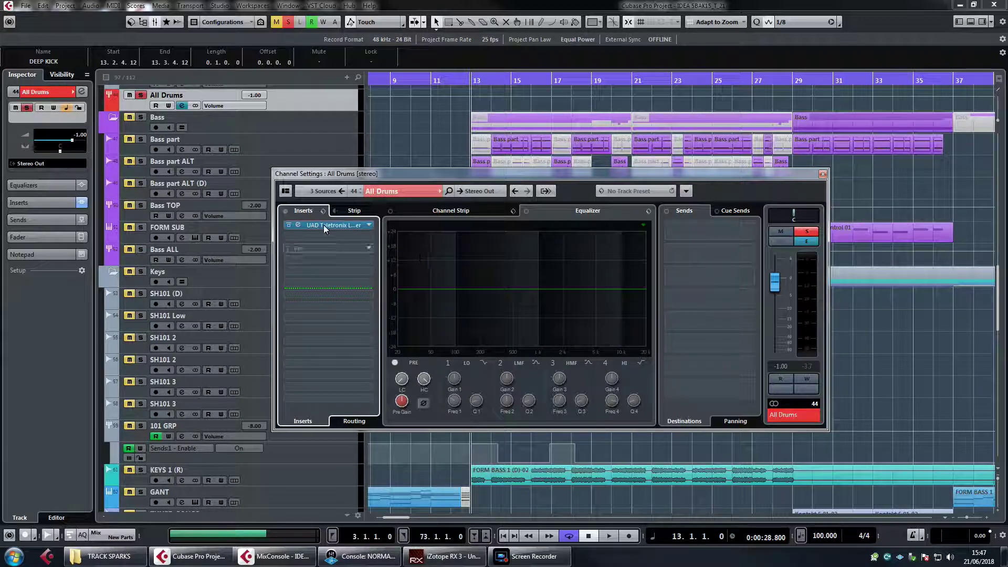
{"action": "left_click", "coordinate": [808, 232]}
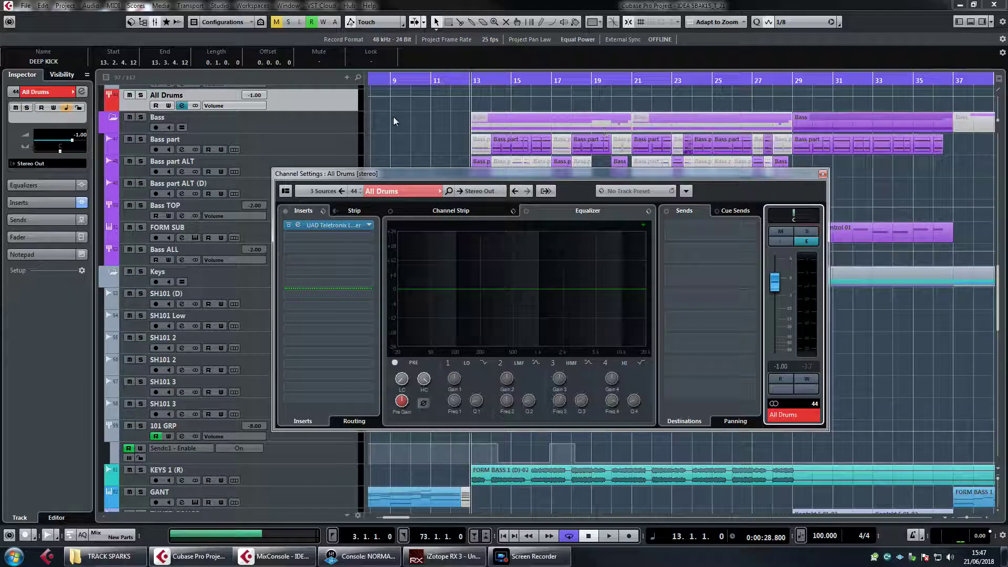
{"action": "left_click", "coordinate": [823, 174]}
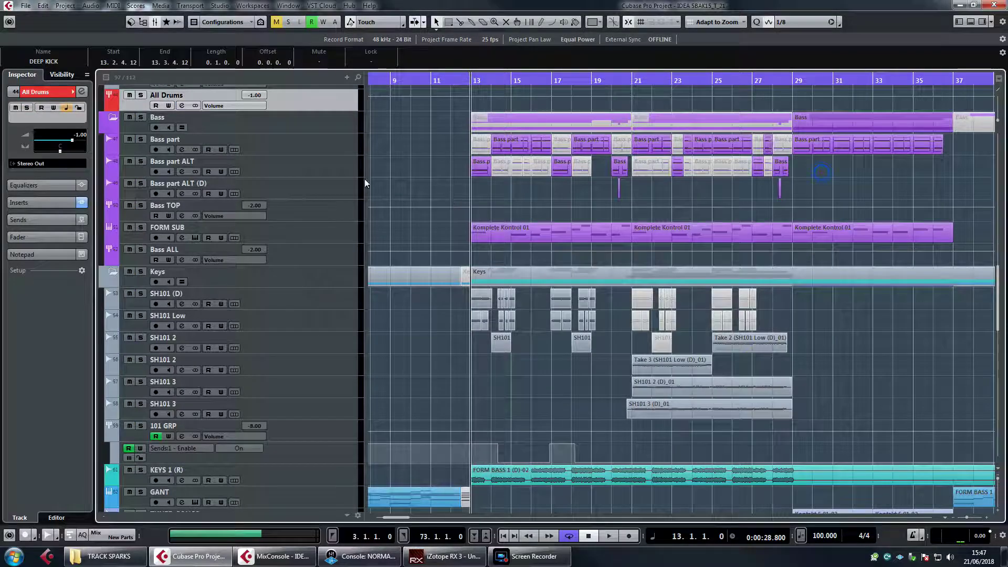
Select the Sends1 Enable automation point just after bar 14 on the 101 GRP.
{"action": "scroll", "coordinate": [363, 168], "scroll_direction": "up", "scroll_amount": 5}
{"action": "scroll", "coordinate": [370, 246], "scroll_direction": "down", "scroll_amount": 4}
{"action": "scroll", "coordinate": [400, 274], "scroll_direction": "down", "scroll_amount": 2}
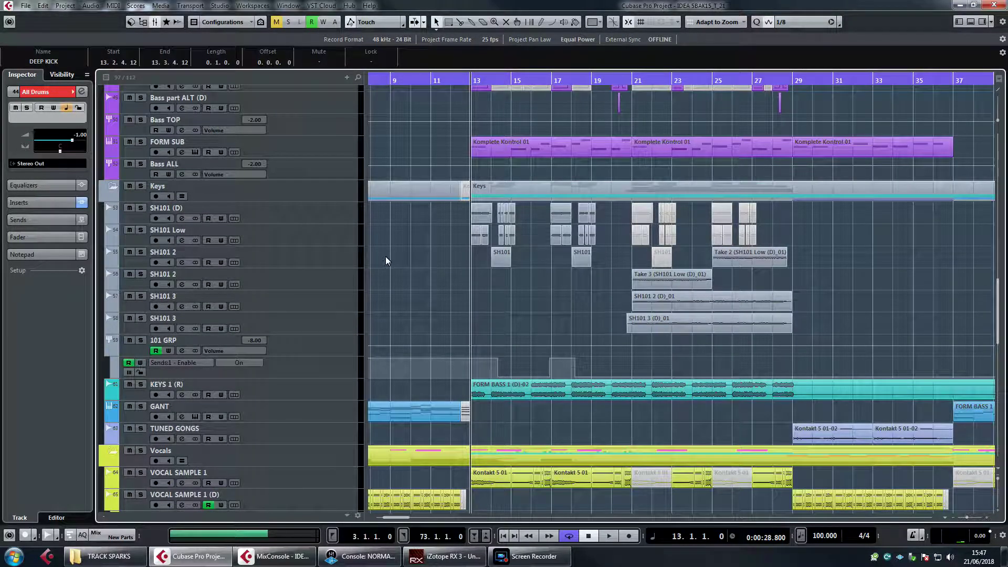
{"action": "scroll", "coordinate": [385, 257], "scroll_direction": "down", "scroll_amount": 2}
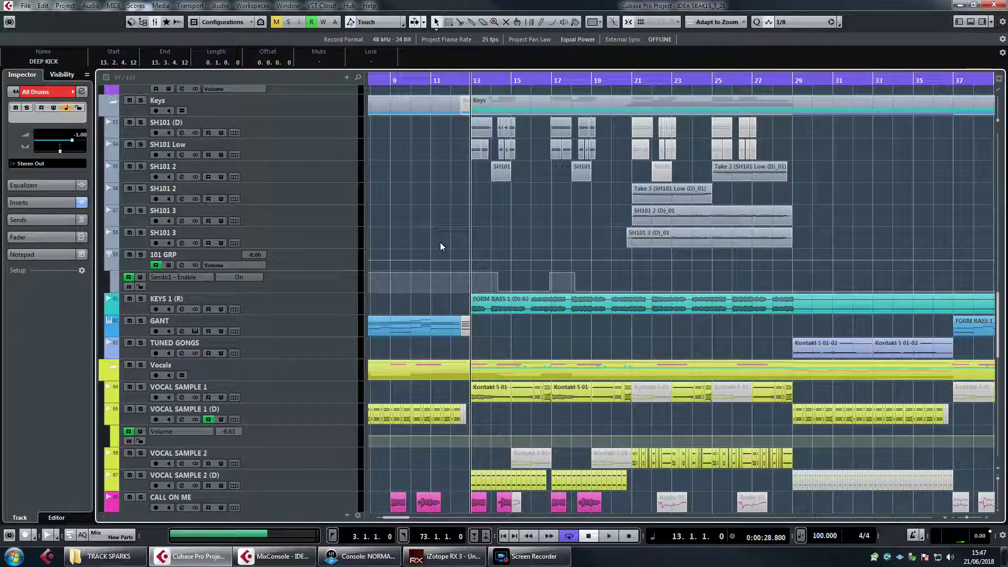
{"action": "left_click_drag", "start_coordinate": [441, 244], "coordinate": [500, 280]}
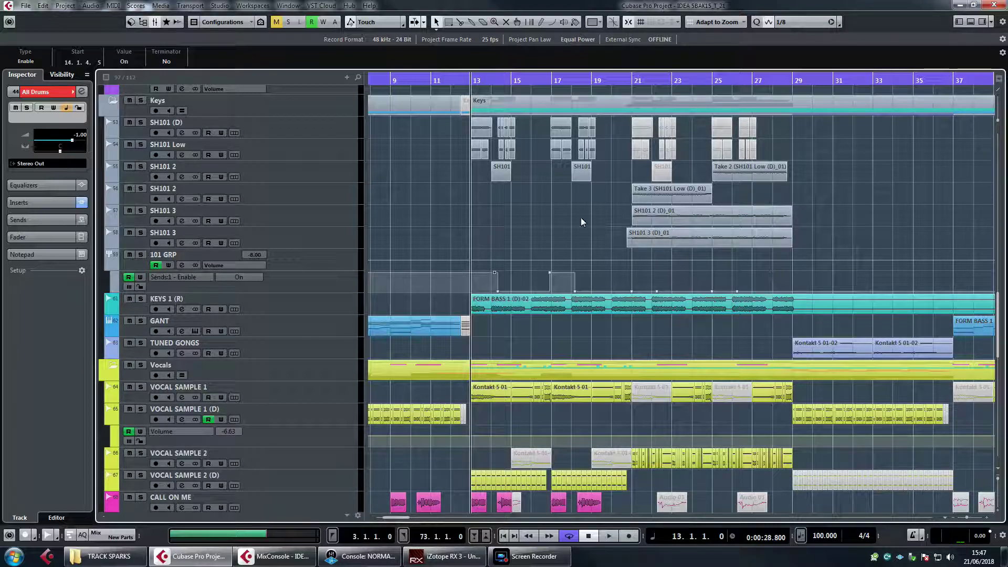
Look over the vocal tracks, zoom out to the whole arrangement, and examine the keys, bass and drum tracks.
{"action": "scroll", "coordinate": [497, 226], "scroll_direction": "down", "scroll_amount": 4}
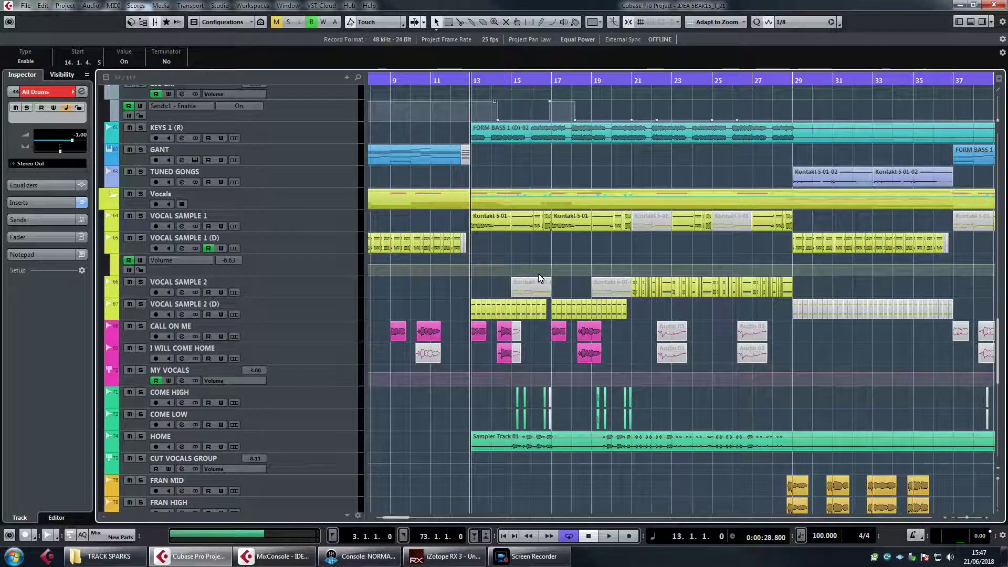
{"action": "scroll", "coordinate": [536, 269], "scroll_direction": "down", "scroll_amount": 4}
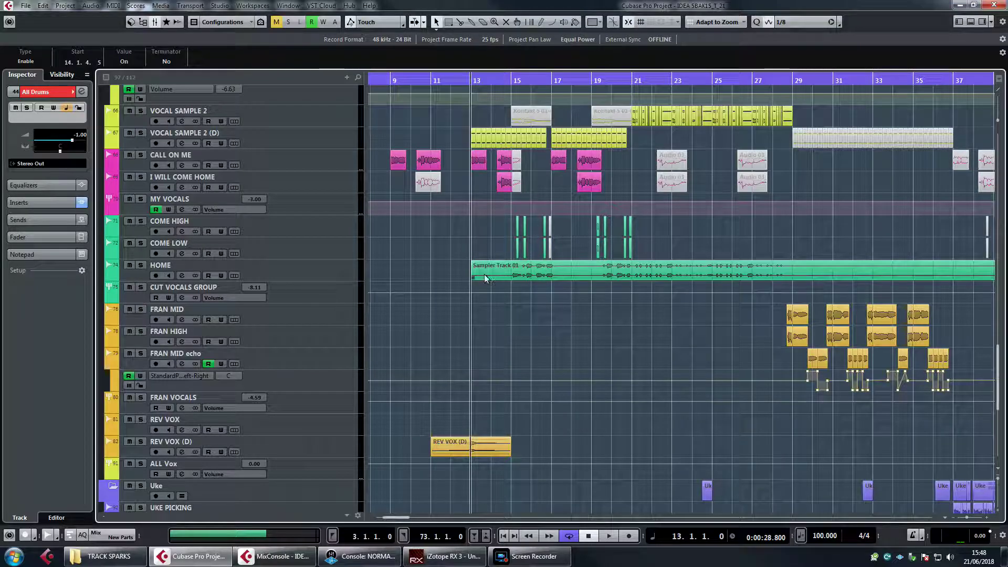
{"action": "scroll", "coordinate": [529, 268], "scroll_direction": "up", "scroll_amount": 4}
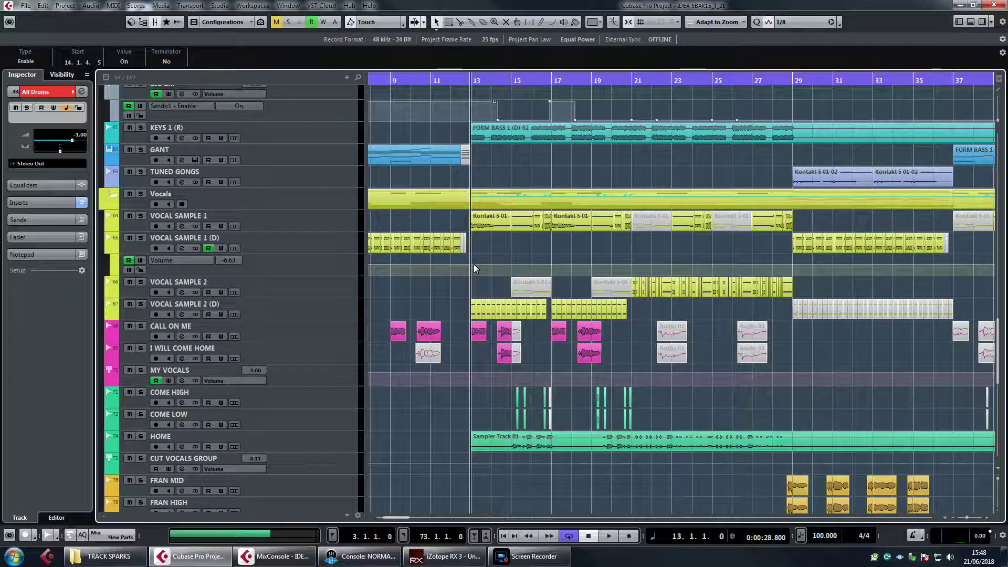
{"action": "key", "text": "g"}
{"action": "key", "text": "g"}
{"action": "key", "text": "g"}
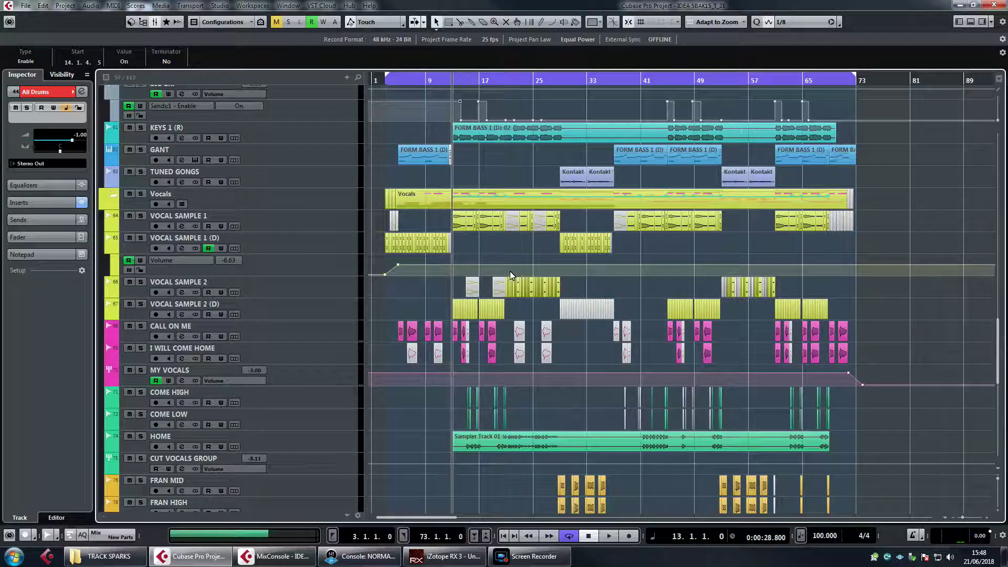
{"action": "scroll", "coordinate": [494, 261], "scroll_direction": "up", "scroll_amount": 4}
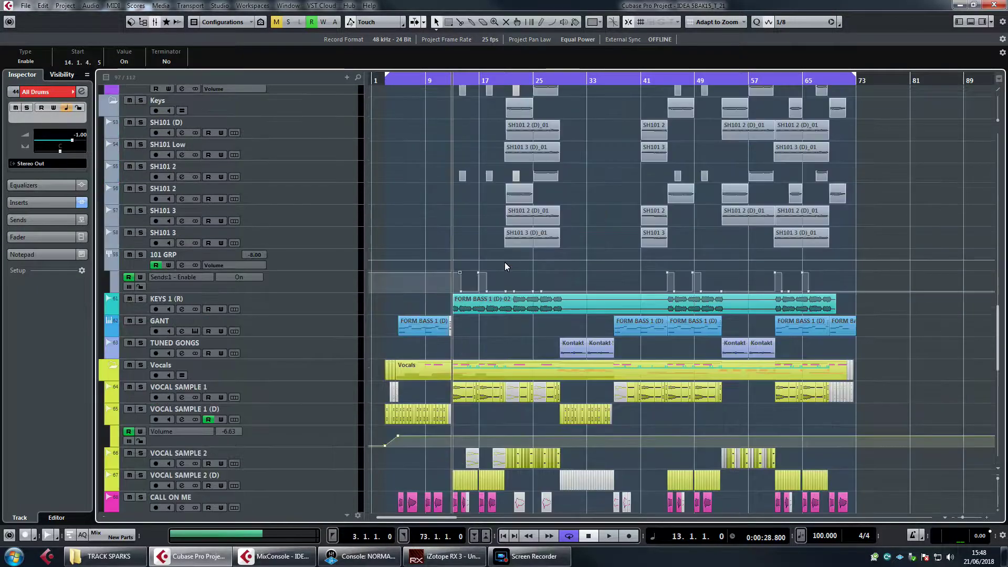
{"action": "scroll", "coordinate": [619, 256], "scroll_direction": "up", "scroll_amount": 5}
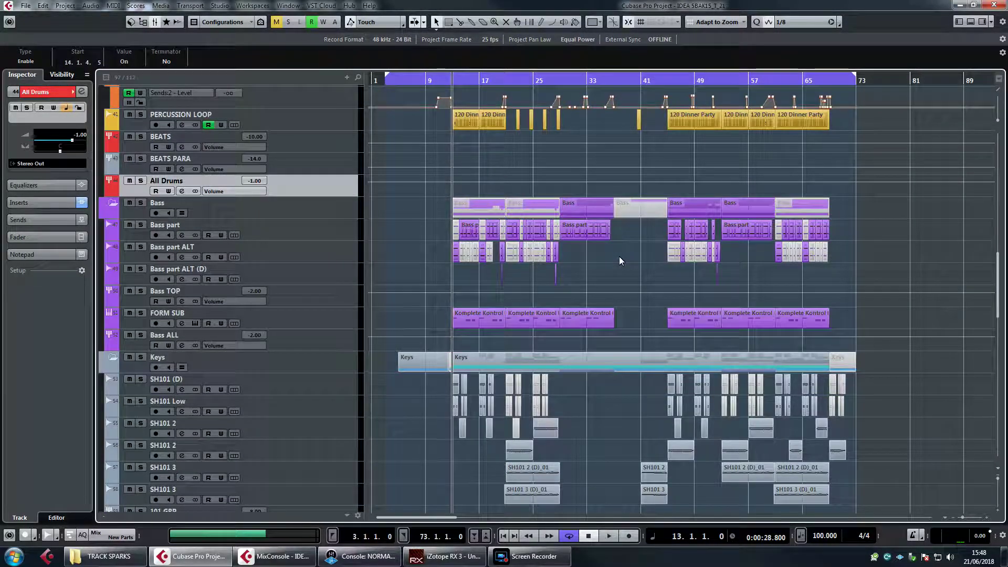
{"action": "scroll", "coordinate": [618, 257], "scroll_direction": "up", "scroll_amount": 7}
{"action": "scroll", "coordinate": [619, 256], "scroll_direction": "up", "scroll_amount": 4}
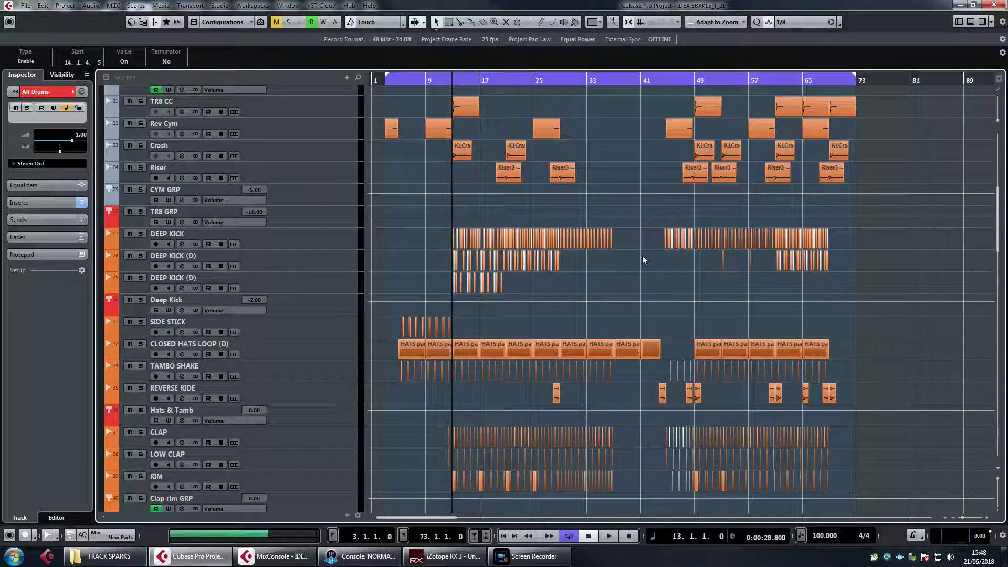
Examine how the keys, vocal, REV VOX and Uke parts are spread across the full arrangement.
{"action": "scroll", "coordinate": [643, 256], "scroll_direction": "down", "scroll_amount": 4}
{"action": "scroll", "coordinate": [660, 276], "scroll_direction": "down", "scroll_amount": 9}
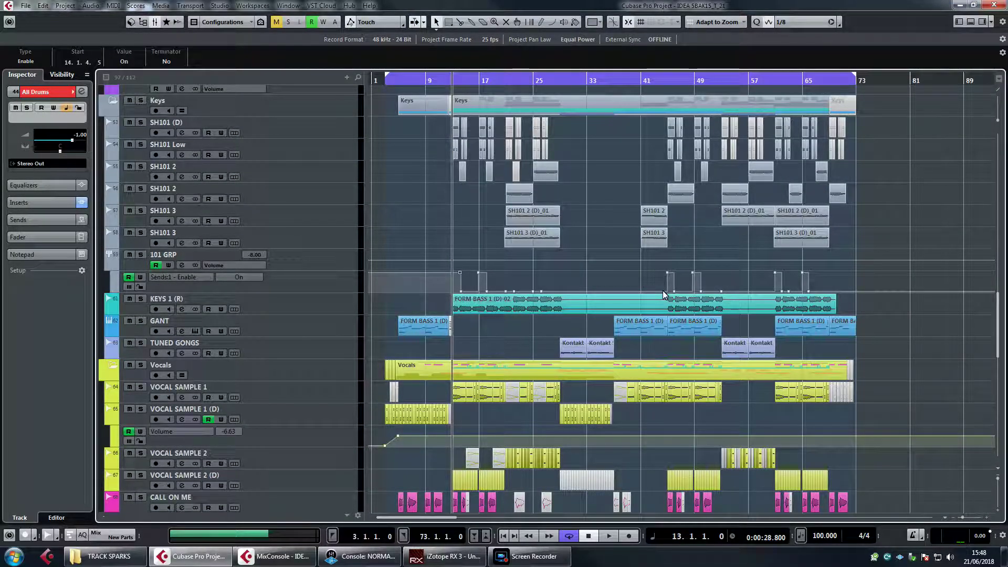
{"action": "scroll", "coordinate": [662, 292], "scroll_direction": "down", "scroll_amount": 6}
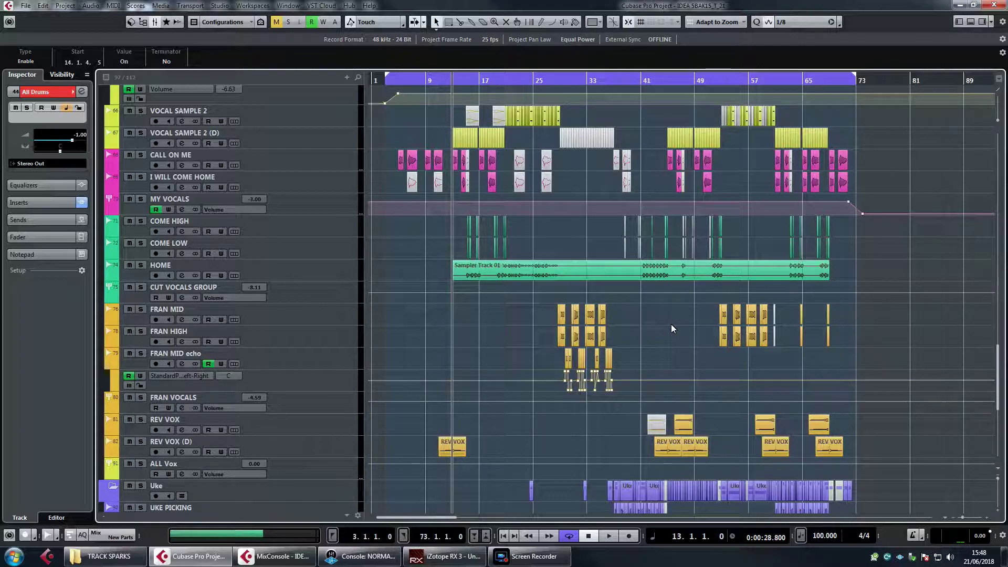
{"action": "scroll", "coordinate": [657, 394], "scroll_direction": "down", "scroll_amount": 4}
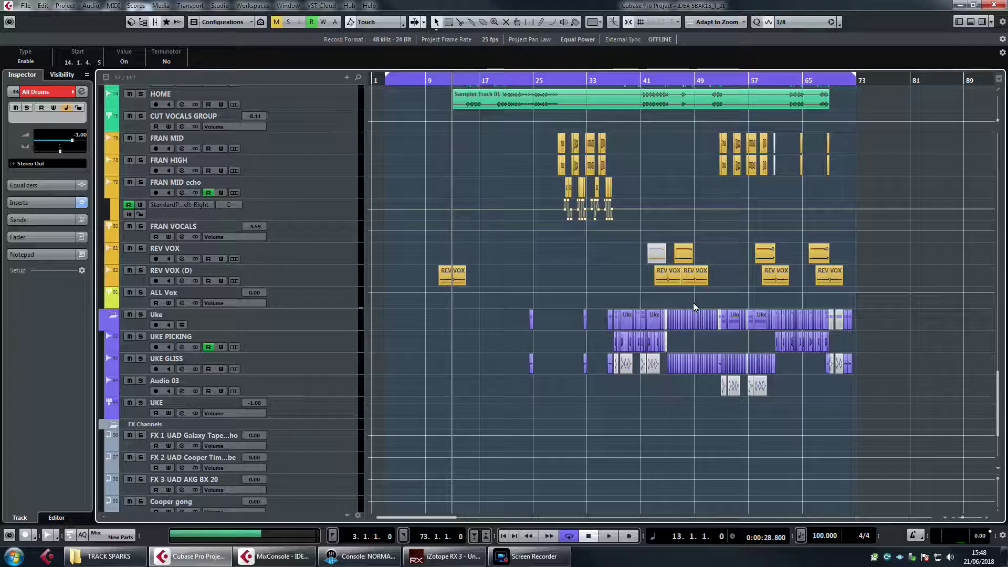
{"action": "scroll", "coordinate": [485, 318], "scroll_direction": "up", "scroll_amount": 2}
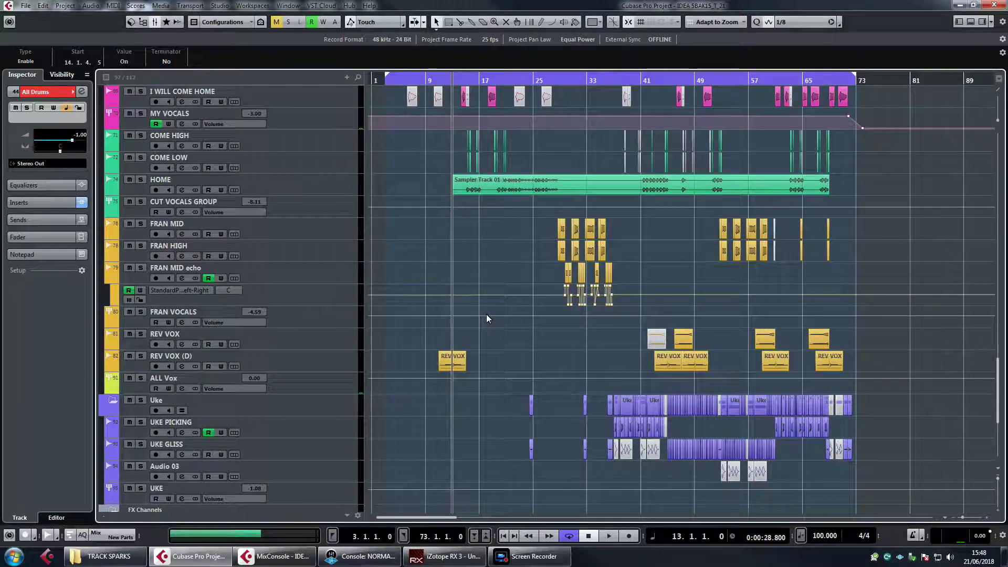
{"action": "scroll", "coordinate": [505, 253], "scroll_direction": "up", "scroll_amount": 4}
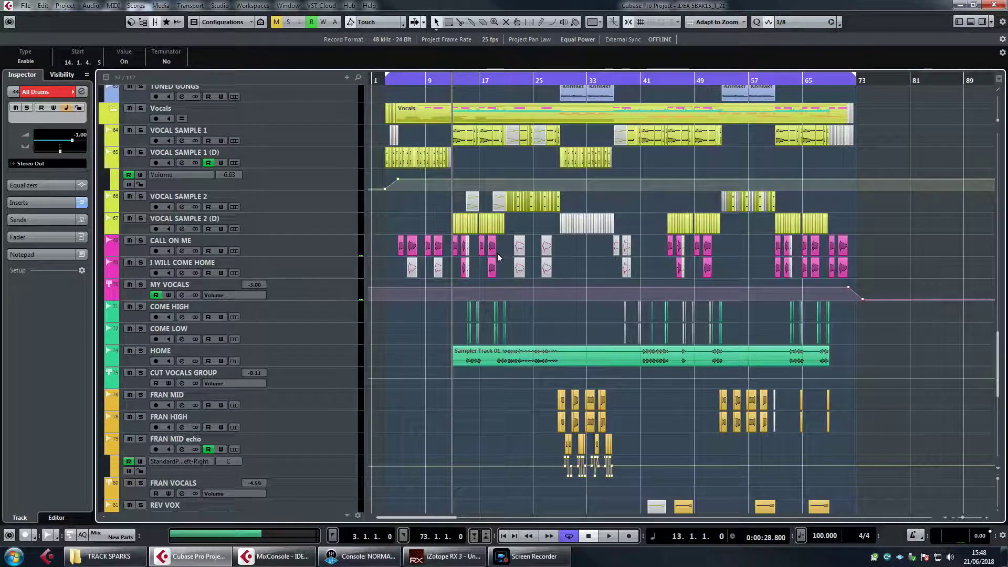
{"action": "scroll", "coordinate": [510, 218], "scroll_direction": "up", "scroll_amount": 2}
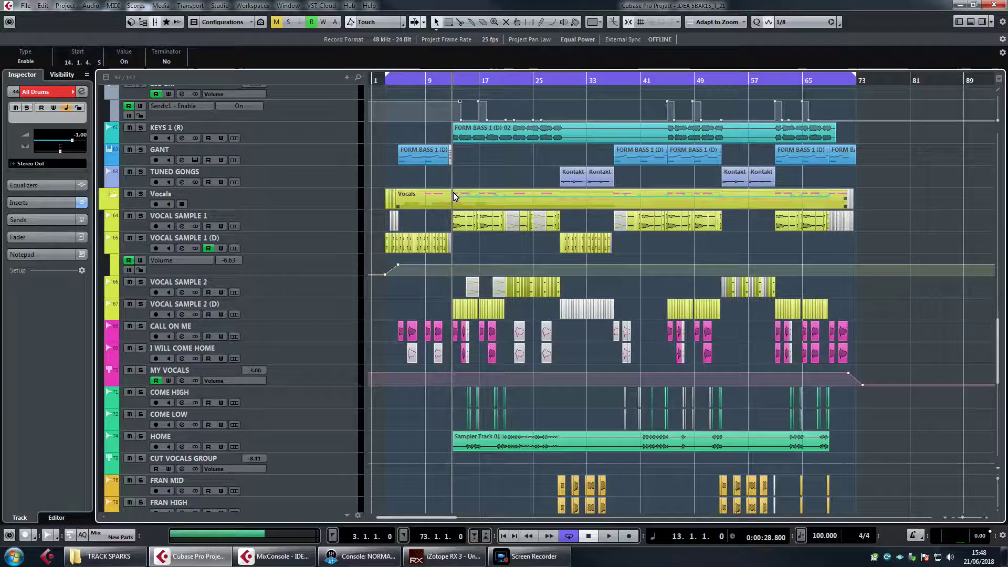
{"action": "scroll", "coordinate": [494, 237], "scroll_direction": "up", "scroll_amount": 4}
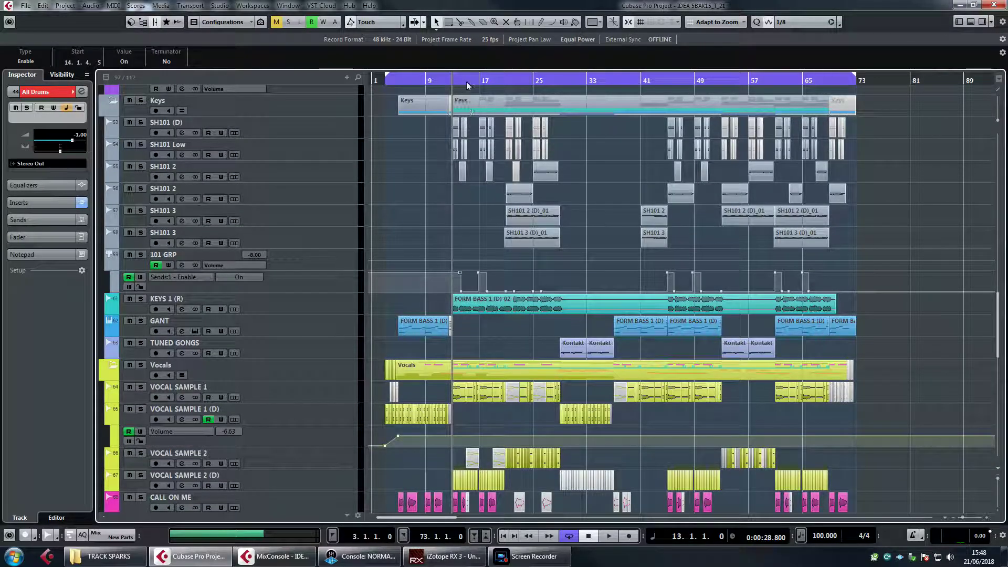
Solo the 101 GRP and open its C1 comp Stereo insert from the group's channel settings.
{"action": "left_click_drag", "start_coordinate": [453, 85], "coordinate": [454, 95]}
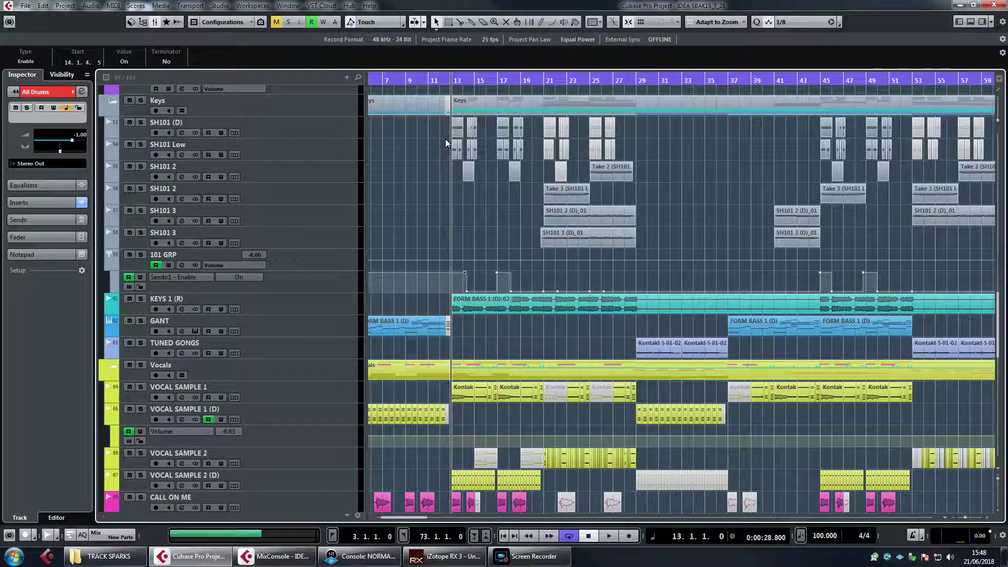
{"action": "scroll", "coordinate": [446, 141], "scroll_direction": "up", "scroll_amount": 2}
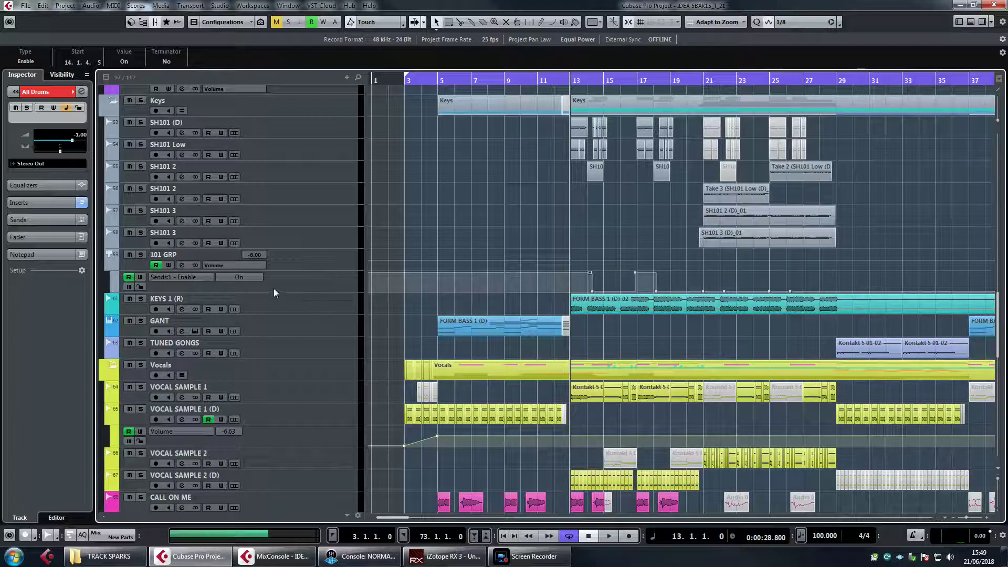
{"action": "left_click", "coordinate": [293, 265]}
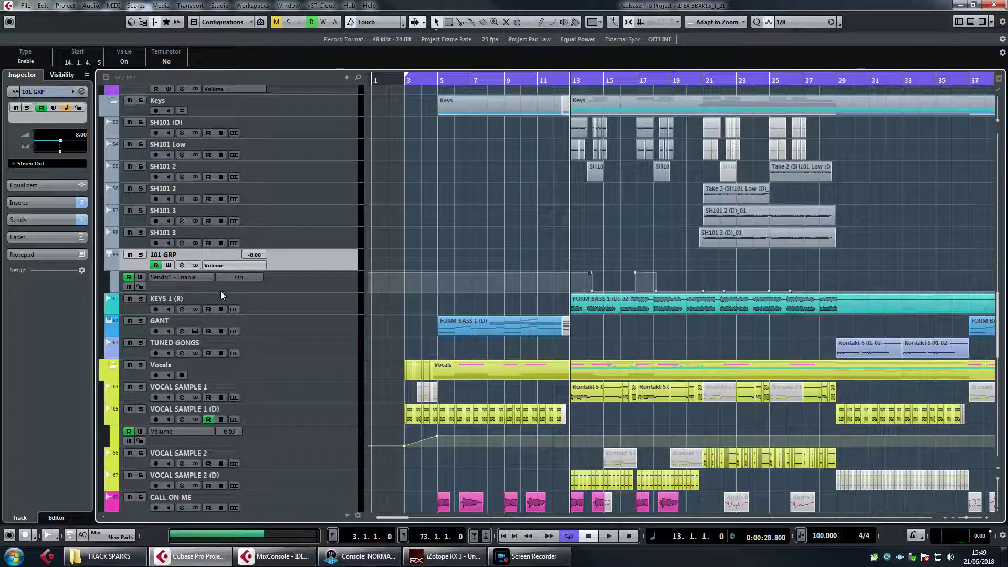
{"action": "left_click", "coordinate": [141, 255]}
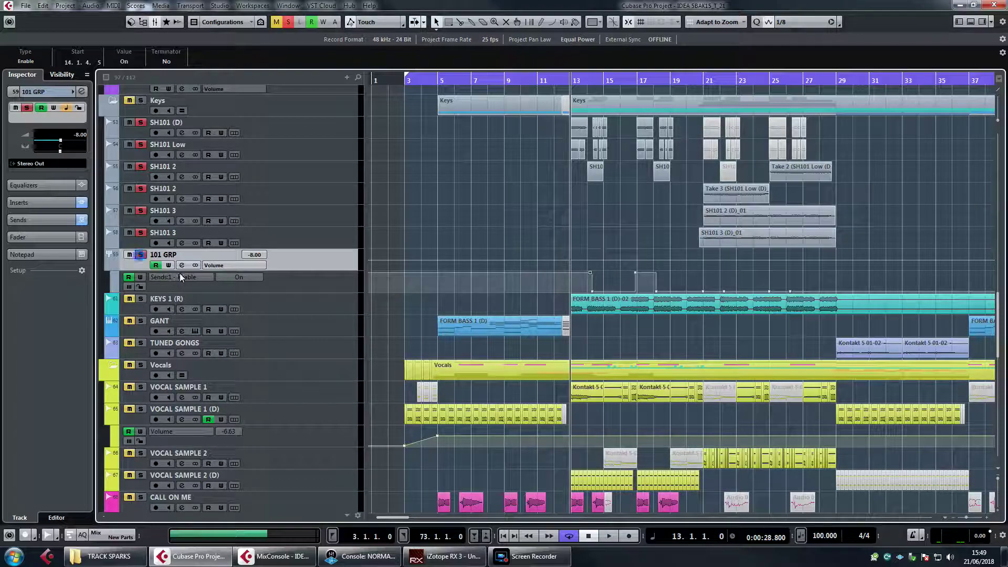
{"action": "left_click", "coordinate": [181, 265]}
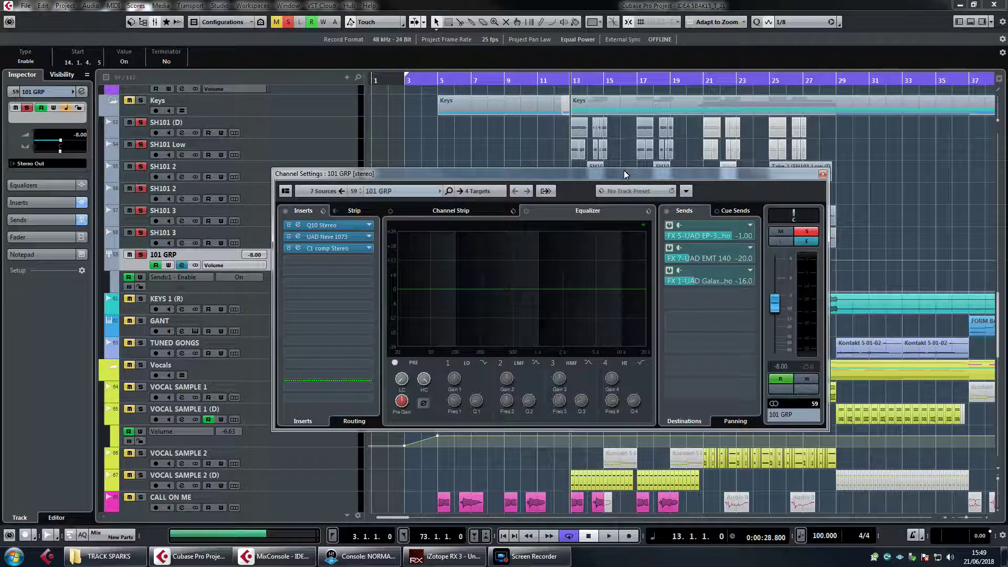
{"action": "left_click_drag", "start_coordinate": [624, 179], "coordinate": [624, 181]}
{"action": "left_click", "coordinate": [339, 250]}
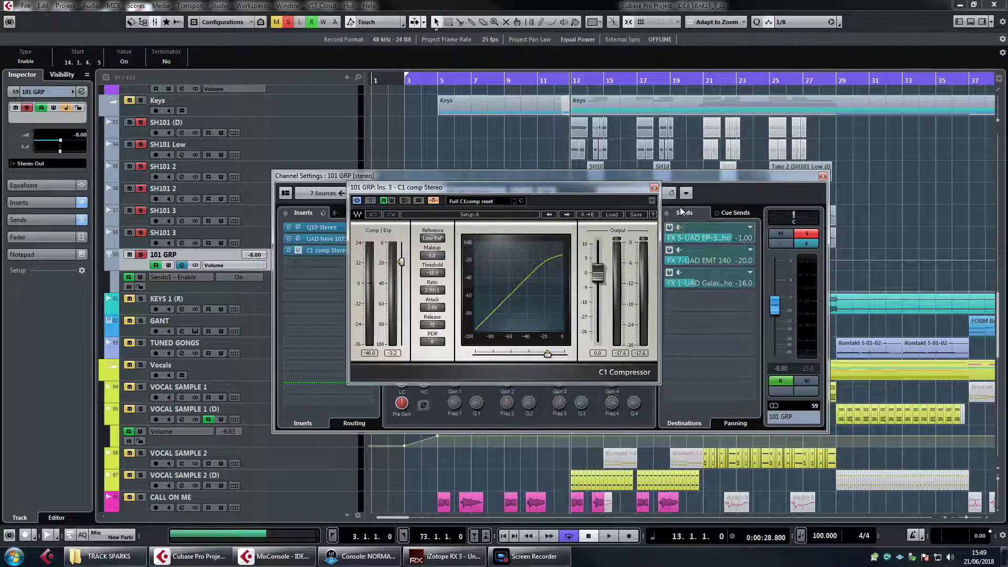
Close the C1 compressor, release the 101 GRP solo, and close the group's channel settings.
{"action": "left_click", "coordinate": [654, 188]}
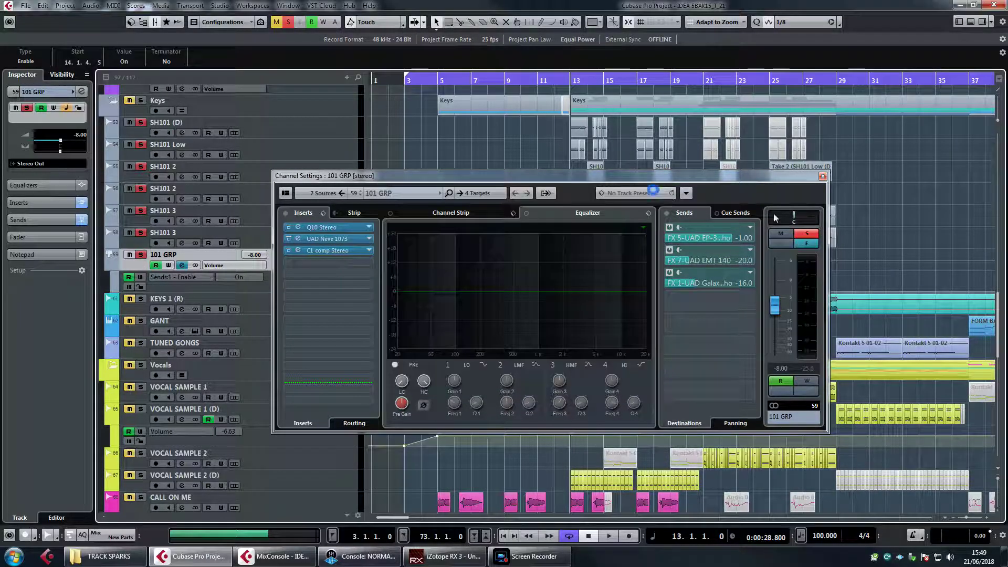
{"action": "left_click", "coordinate": [802, 236]}
{"action": "left_click", "coordinate": [823, 176]}
Solo the Deep Kick group, check its sends in the channel settings, and close them and release the solo.
{"action": "scroll", "coordinate": [474, 253], "scroll_direction": "up", "scroll_amount": 10}
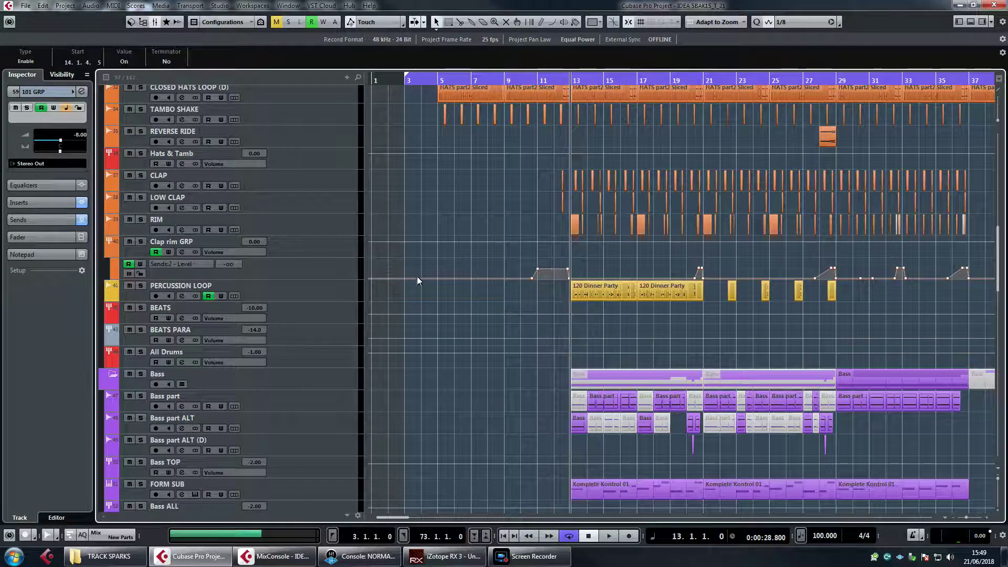
{"action": "scroll", "coordinate": [420, 278], "scroll_direction": "up", "scroll_amount": 5}
{"action": "left_click", "coordinate": [147, 304]}
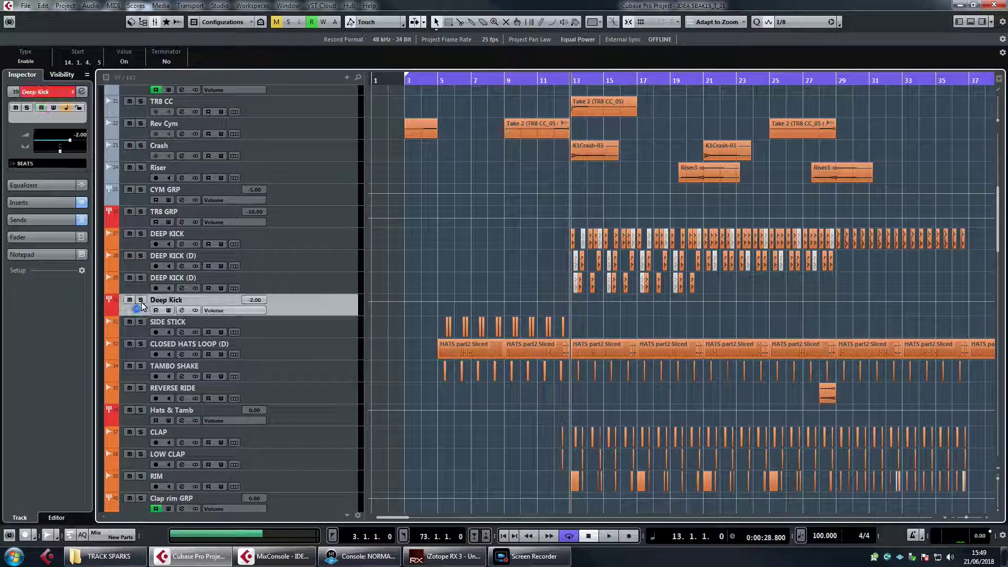
{"action": "left_click", "coordinate": [140, 300]}
{"action": "left_click", "coordinate": [180, 311]}
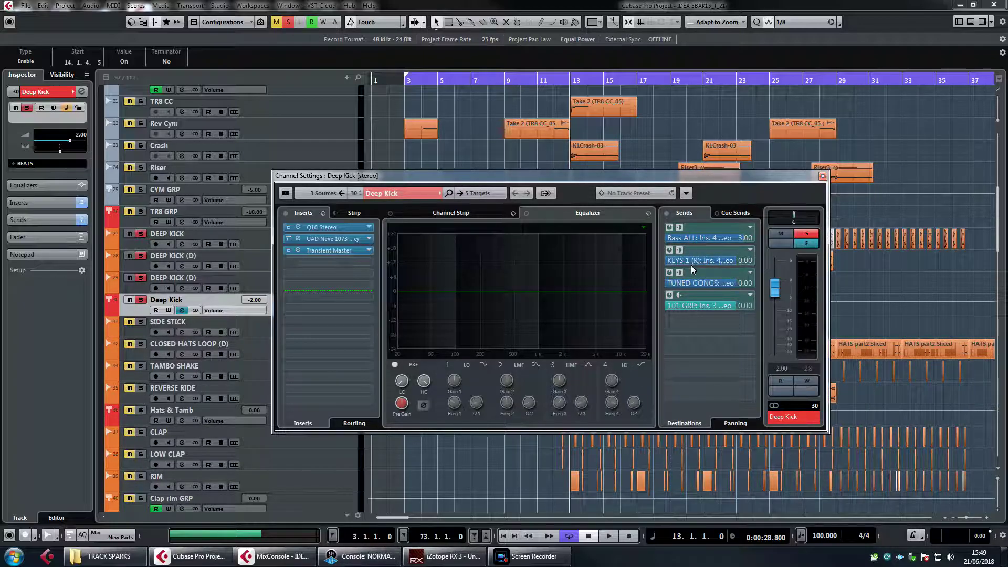
{"action": "left_click", "coordinate": [822, 175]}
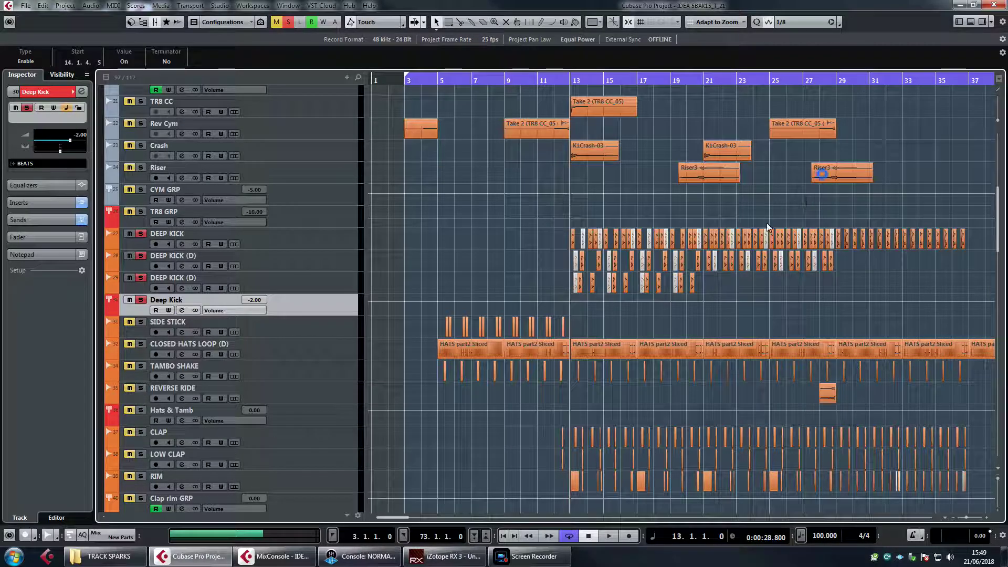
{"action": "left_click", "coordinate": [141, 300]}
Examine how the drum, bass and keys tracks line up from bar 13, and select the Bass ALL group.
{"action": "scroll", "coordinate": [506, 334], "scroll_direction": "down", "scroll_amount": 3}
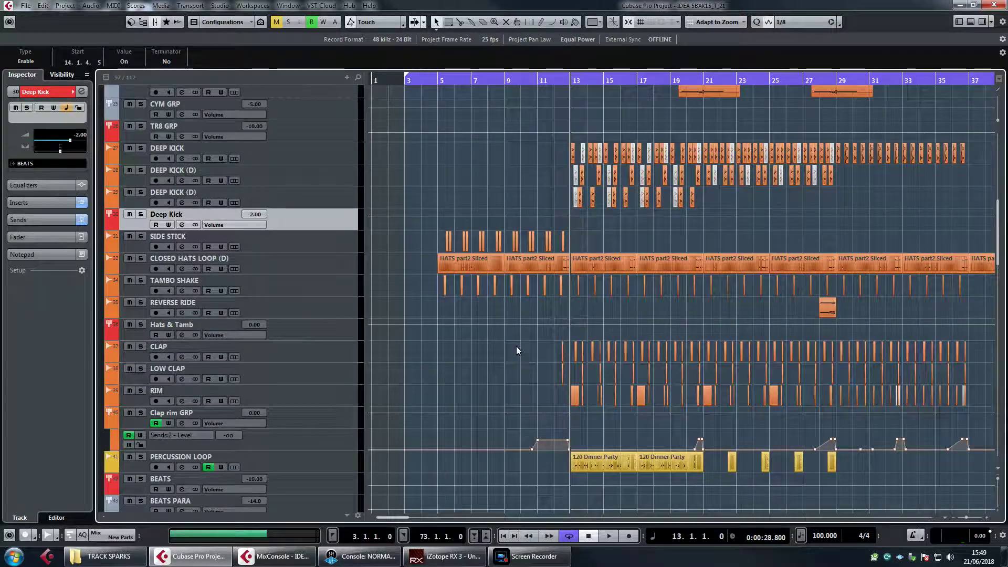
{"action": "scroll", "coordinate": [531, 342], "scroll_direction": "down", "scroll_amount": 9}
{"action": "scroll", "coordinate": [610, 417], "scroll_direction": "down", "scroll_amount": 6}
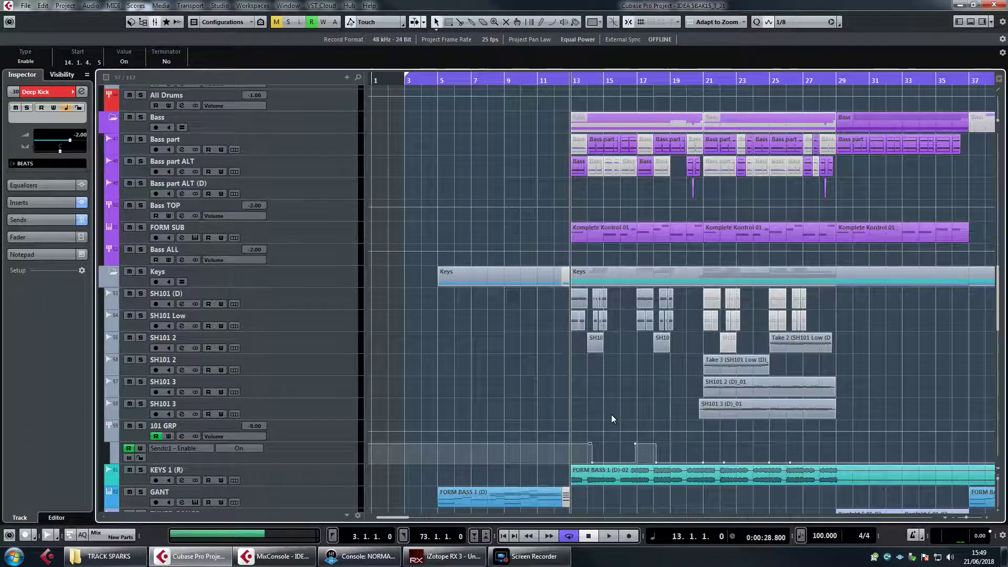
{"action": "scroll", "coordinate": [611, 414], "scroll_direction": "up", "scroll_amount": 9}
{"action": "scroll", "coordinate": [612, 398], "scroll_direction": "down", "scroll_amount": 6}
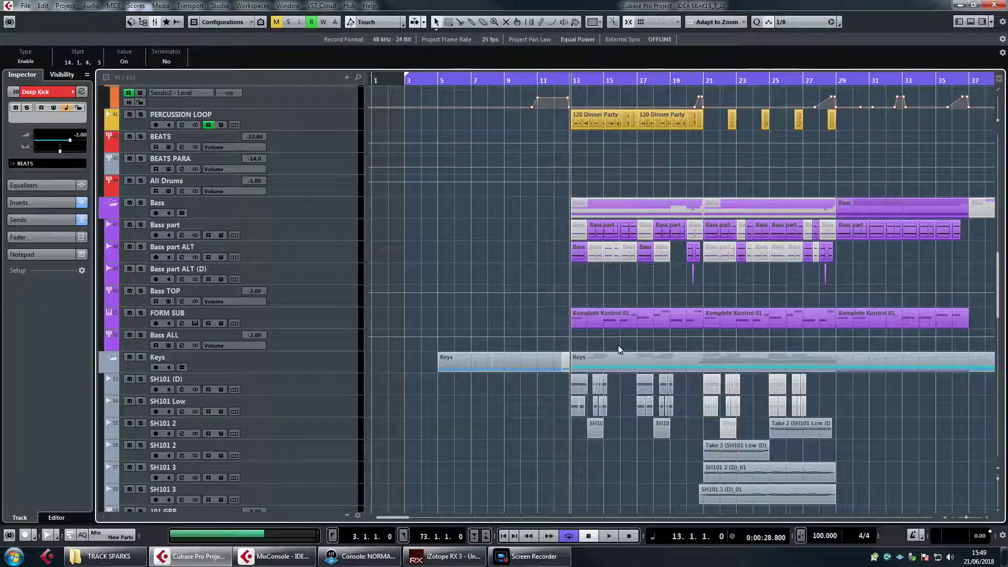
{"action": "scroll", "coordinate": [628, 425], "scroll_direction": "down", "scroll_amount": 3}
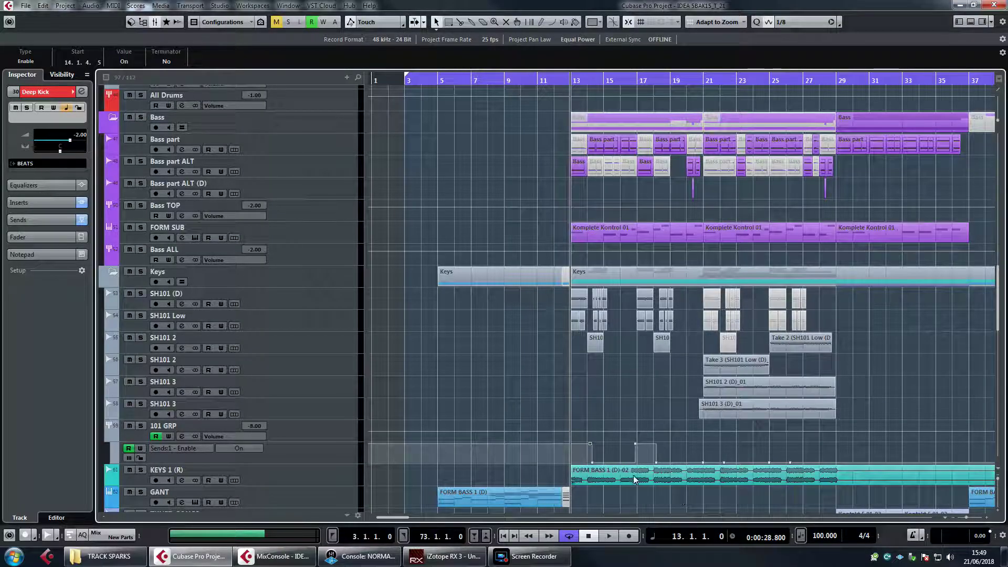
{"action": "scroll", "coordinate": [629, 278], "scroll_direction": "up", "scroll_amount": 3}
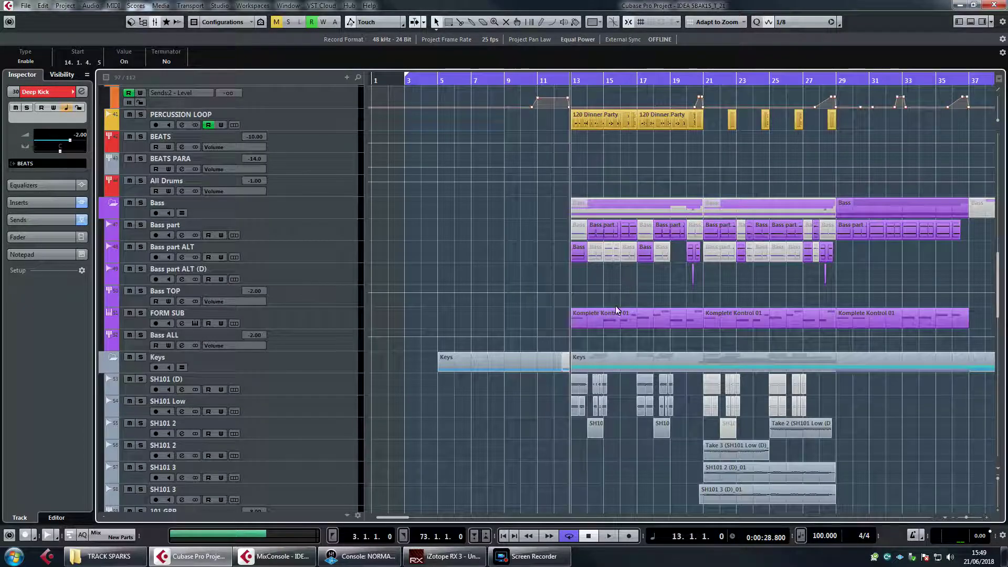
{"action": "left_click", "coordinate": [321, 340]}
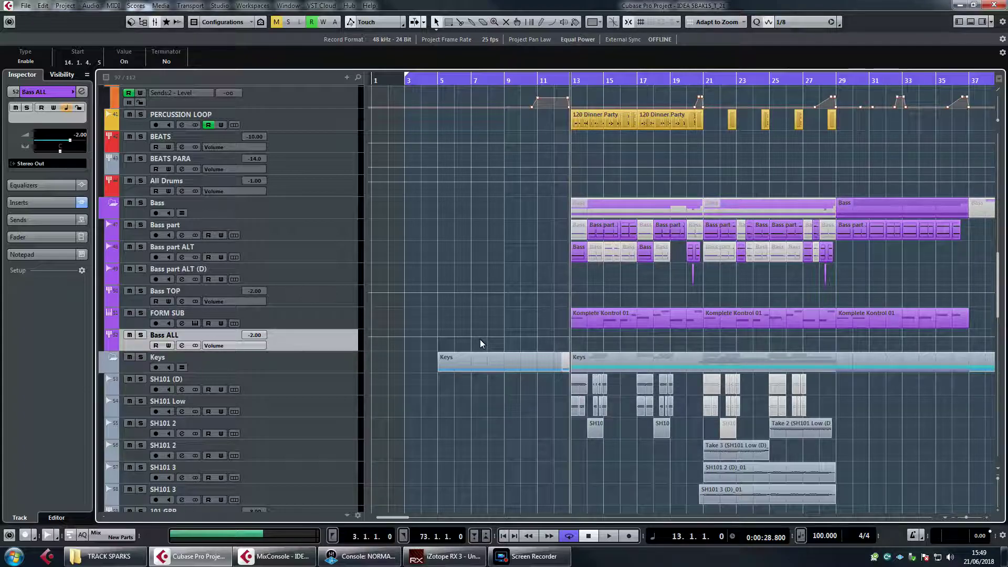
Zoom out and examine how the bass, keys and vocal parts are spread over the second half of the arrangement.
{"action": "scroll", "coordinate": [525, 335], "scroll_direction": "right", "scroll_amount": 4}
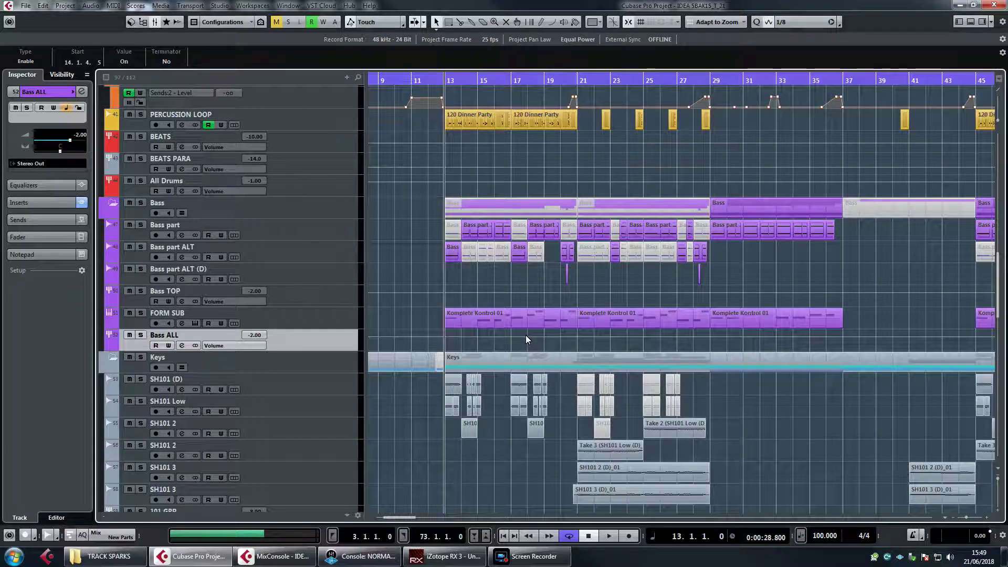
{"action": "key", "text": "g"}
{"action": "key", "text": "g"}
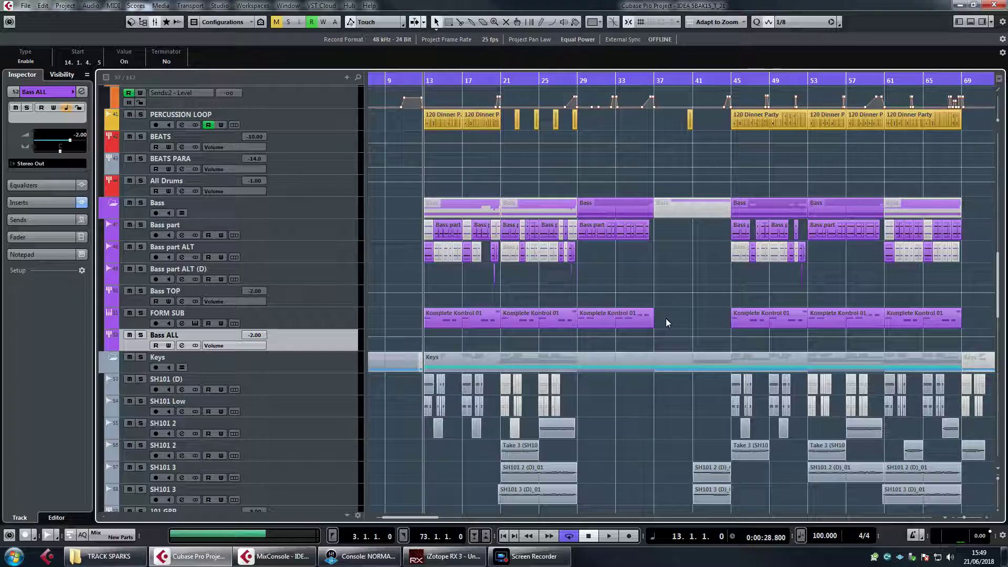
{"action": "scroll", "coordinate": [648, 336], "scroll_direction": "down", "scroll_amount": 4}
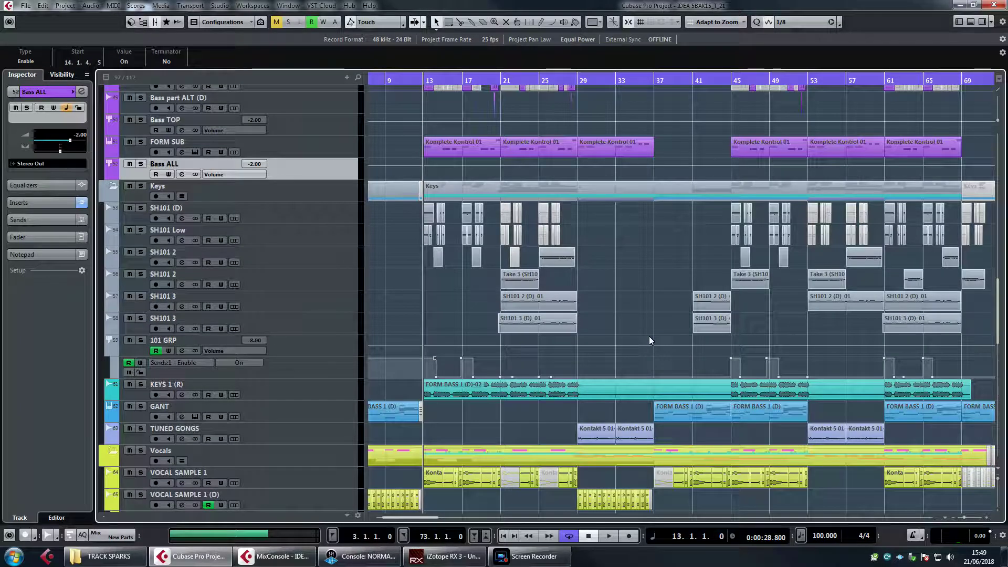
{"action": "scroll", "coordinate": [650, 345], "scroll_direction": "down", "scroll_amount": 4}
{"action": "scroll", "coordinate": [650, 345], "scroll_direction": "down", "scroll_amount": 10}
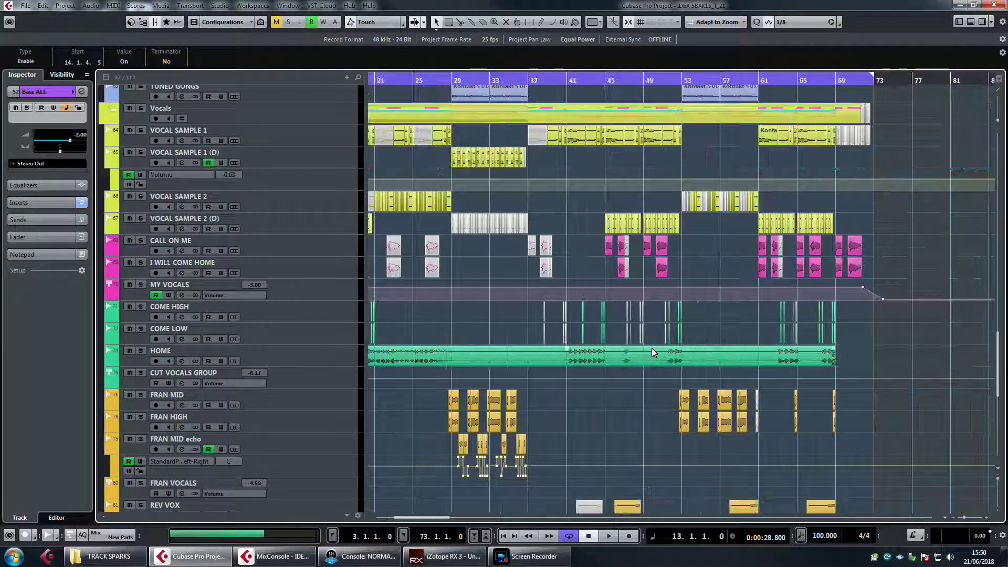
Play the song from bar 45, where the bass and percussion loop come back in.
{"action": "scroll", "coordinate": [663, 381], "scroll_direction": "up", "scroll_amount": 15}
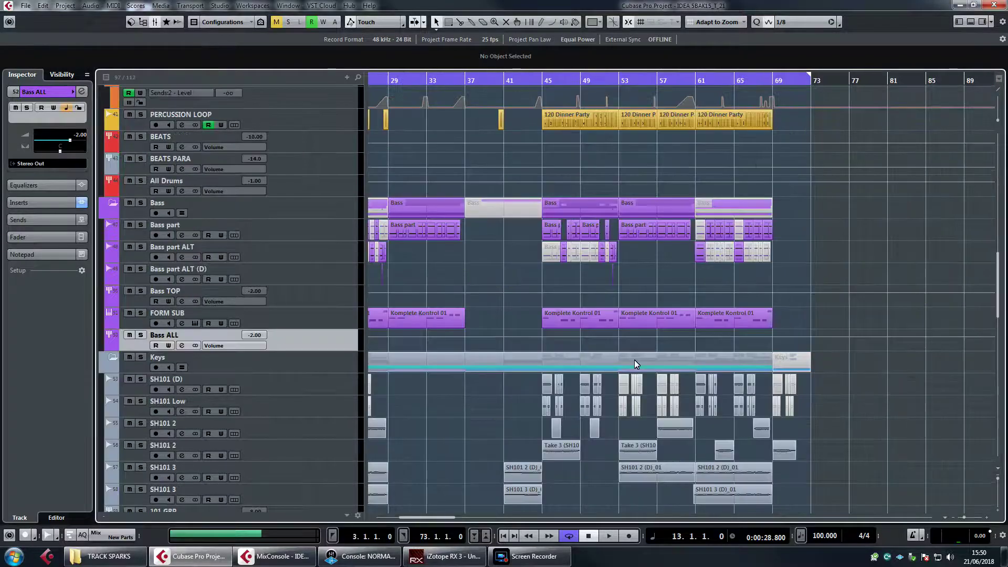
{"action": "left_click", "coordinate": [481, 79]}
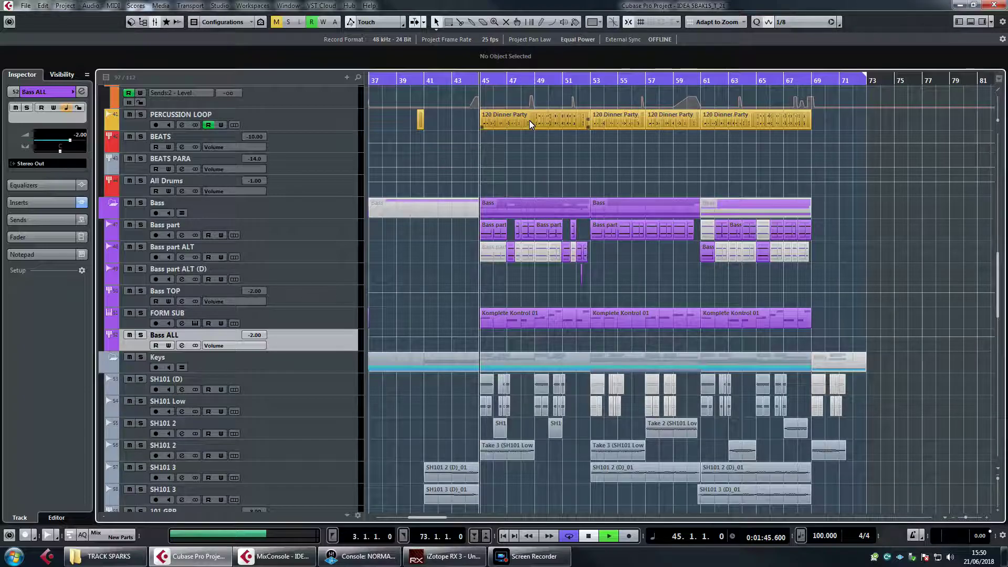
{"action": "key", "text": "space"}
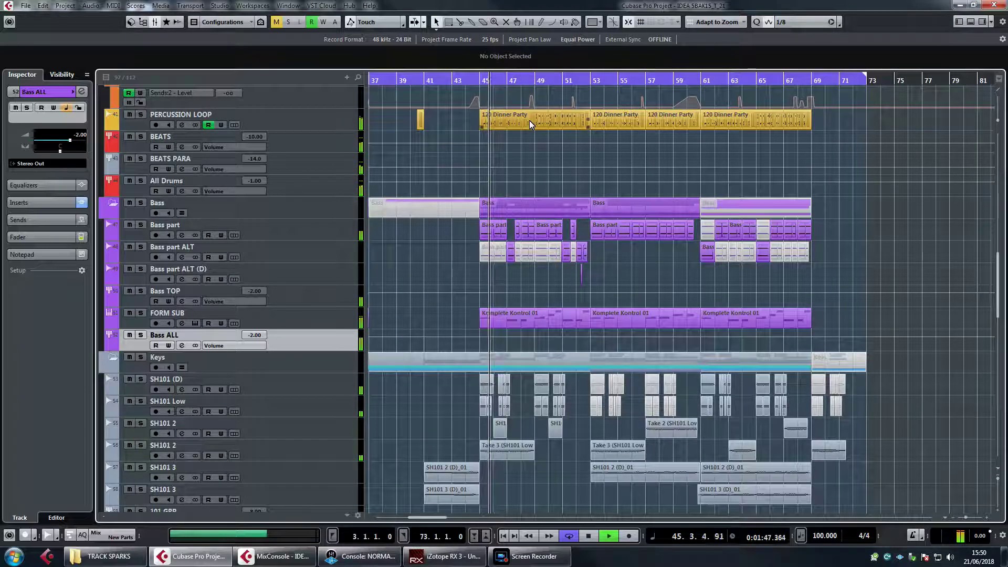